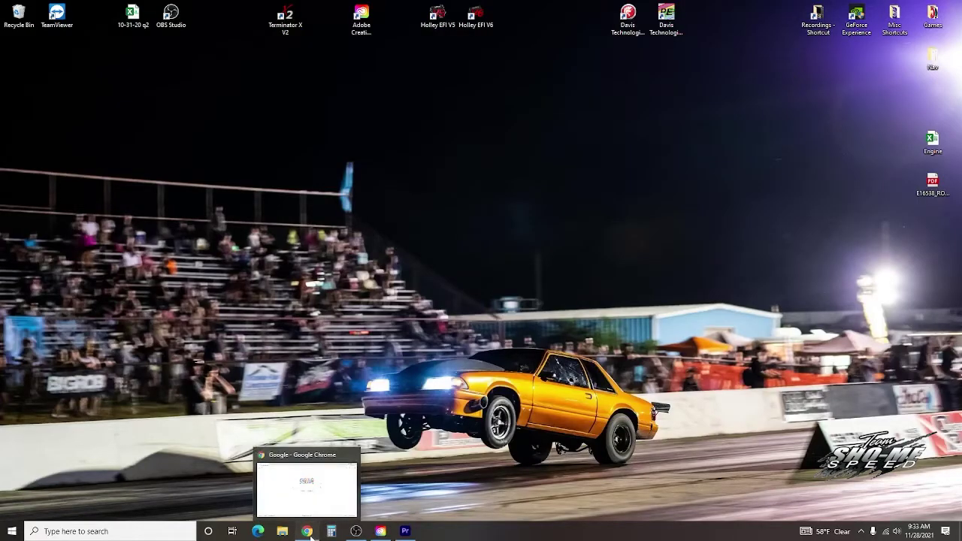
Open hptuners.com in Chrome and download the latest stable version of VCM Suite from its Downloads page
left_click(311, 533)
left_click(200, 26)
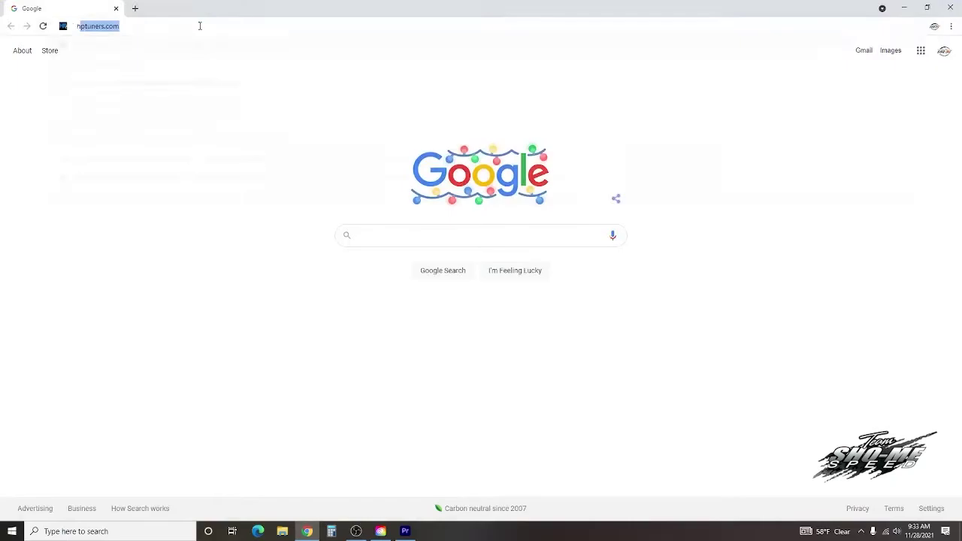
type("hptuners")
key("Return")
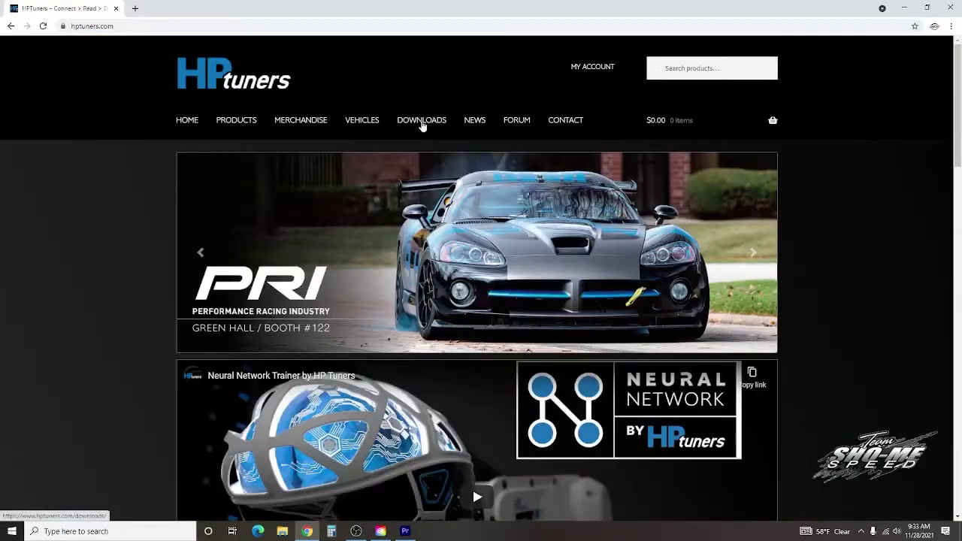
left_click(421, 123)
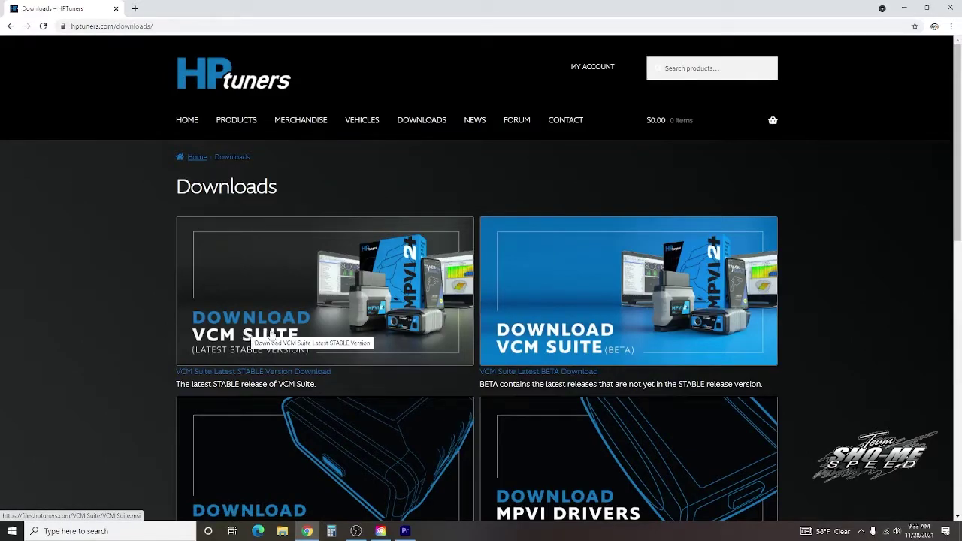
left_click(251, 336)
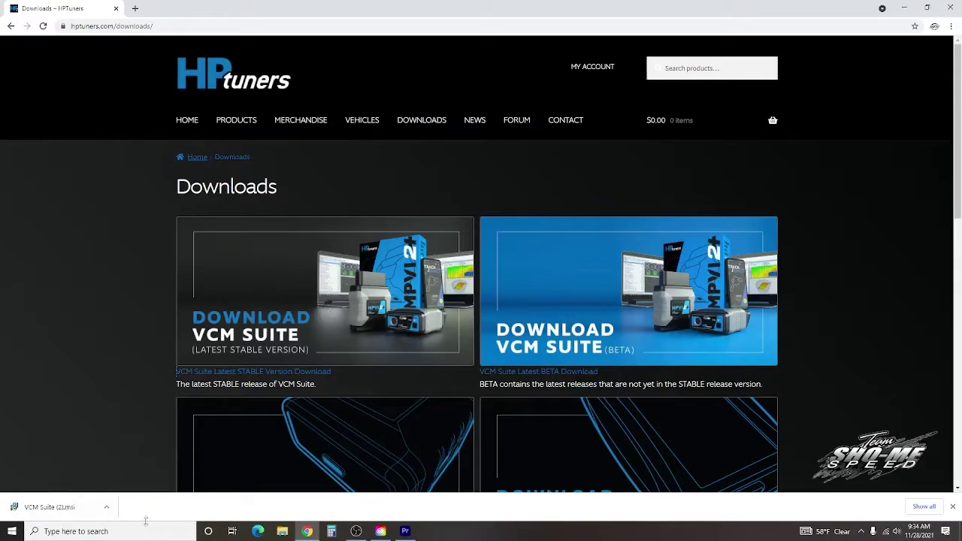
Launch the downloaded VCM Suite (2) installer from the Downloads folder and close the folder window
left_click(282, 532)
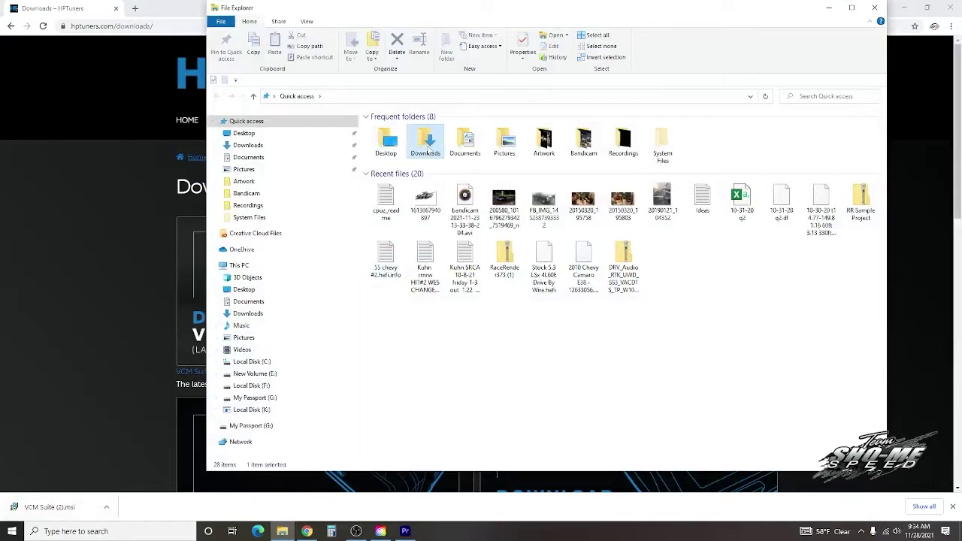
double_click(425, 141)
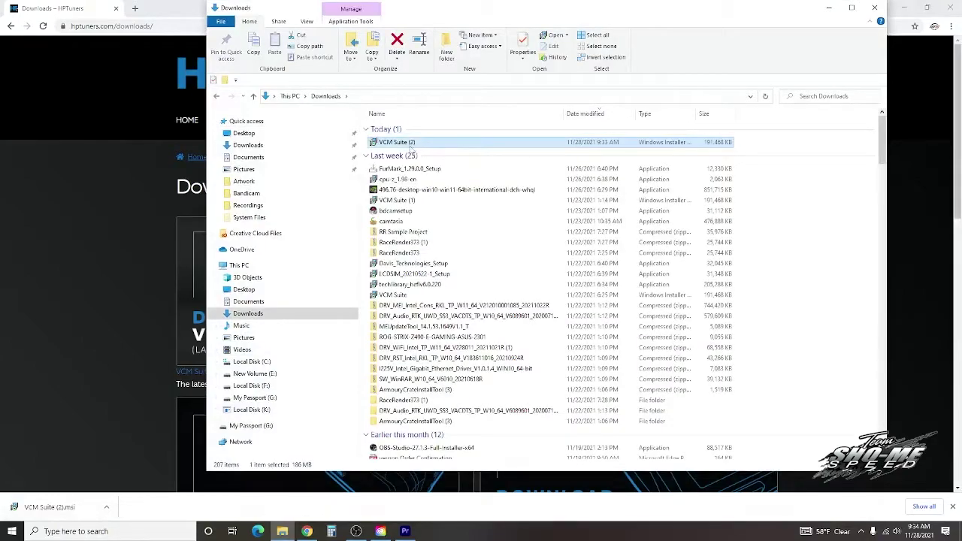
right_click(412, 148)
left_click(435, 153)
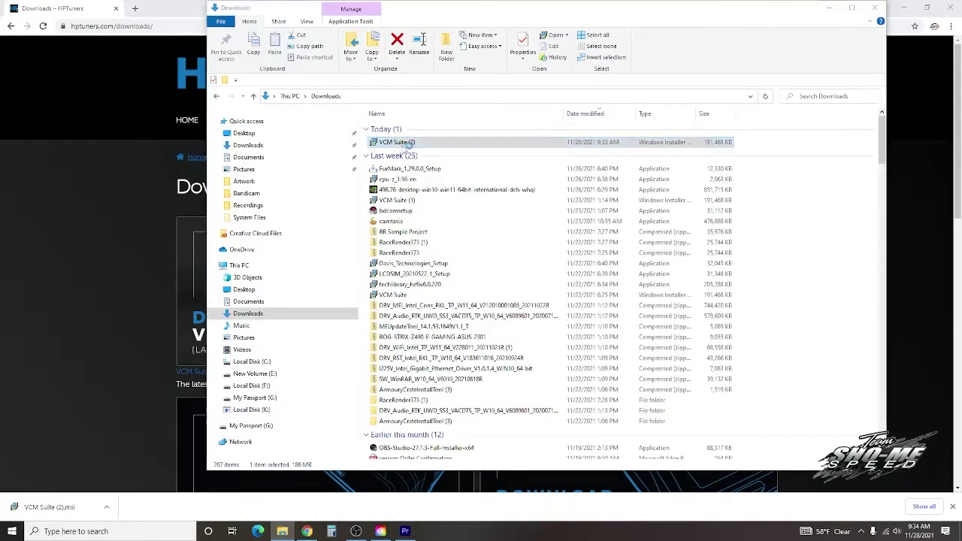
left_click(874, 8)
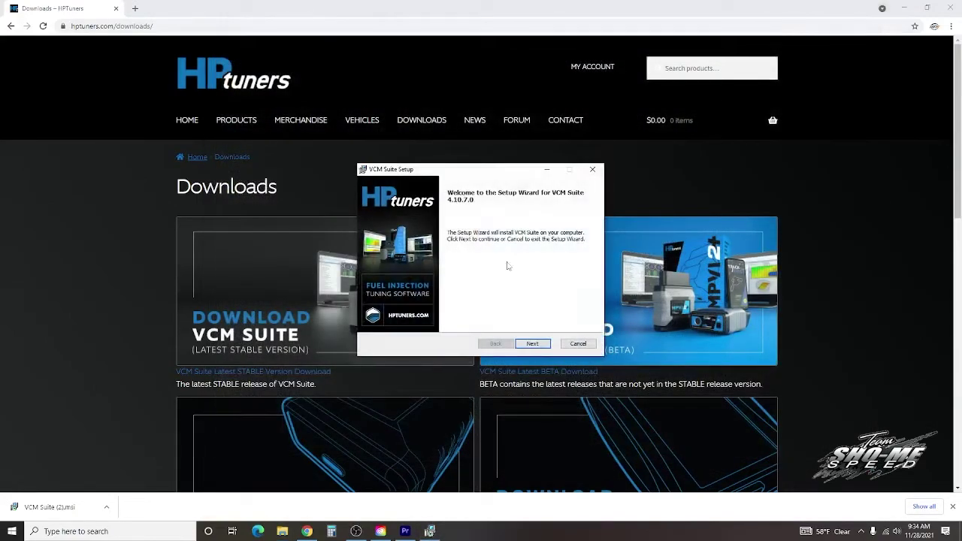
Install VCM Suite with the license terms accepted and the default destination folder, and finish the setup wizard
left_click(531, 344)
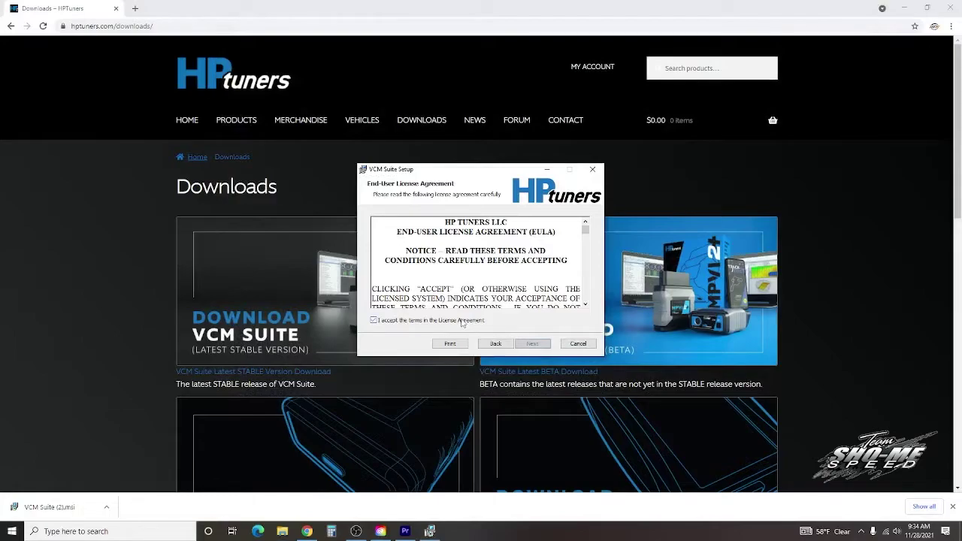
left_click(532, 343)
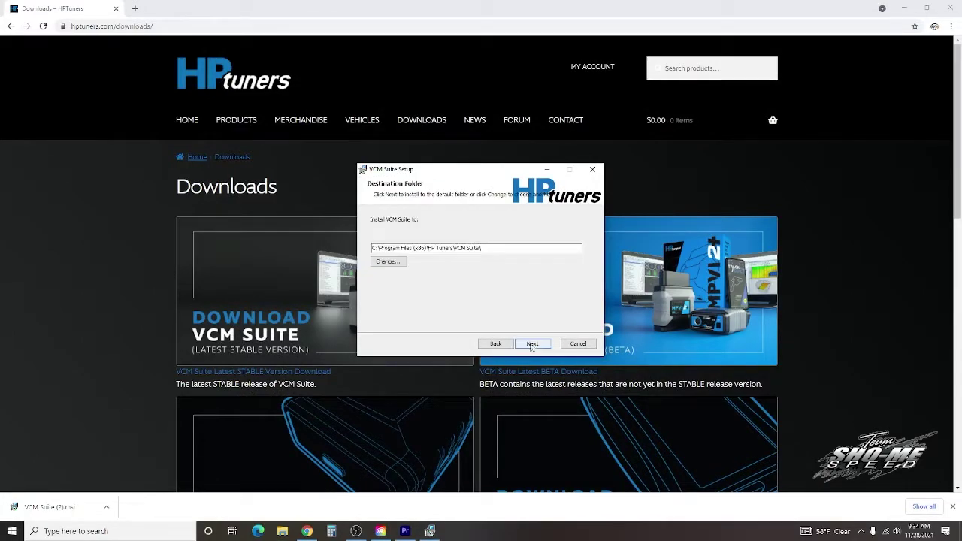
left_click(526, 343)
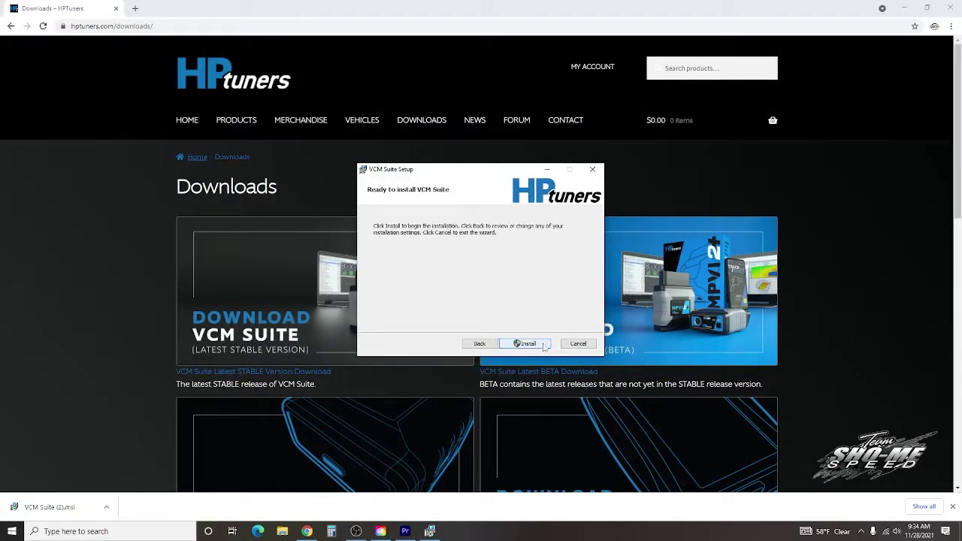
left_click(543, 345)
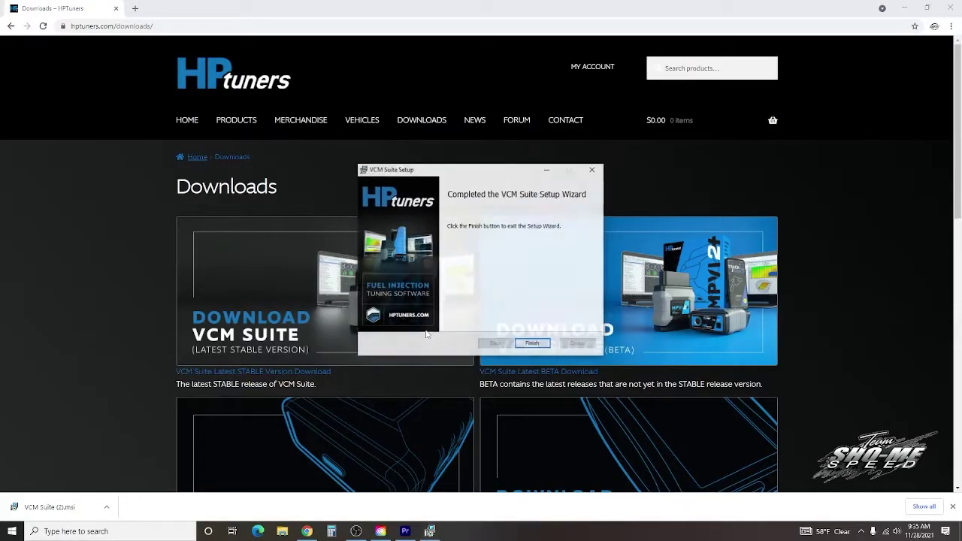
left_click(535, 345)
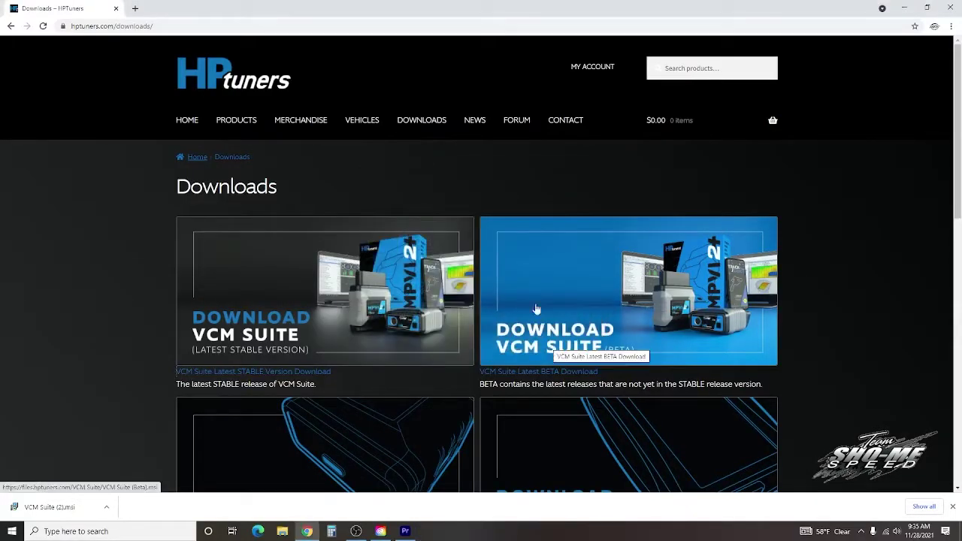
Minimize the browser and pin VCM Editor and VCM Scanner from the HP Tuners program group to Start
left_click(904, 7)
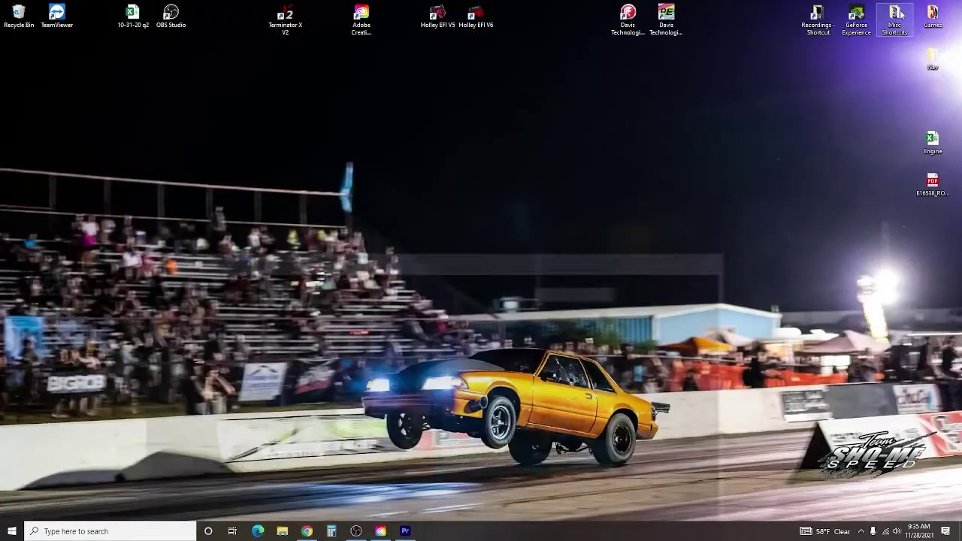
left_click(3, 531)
scroll(76, 444, "down", 3)
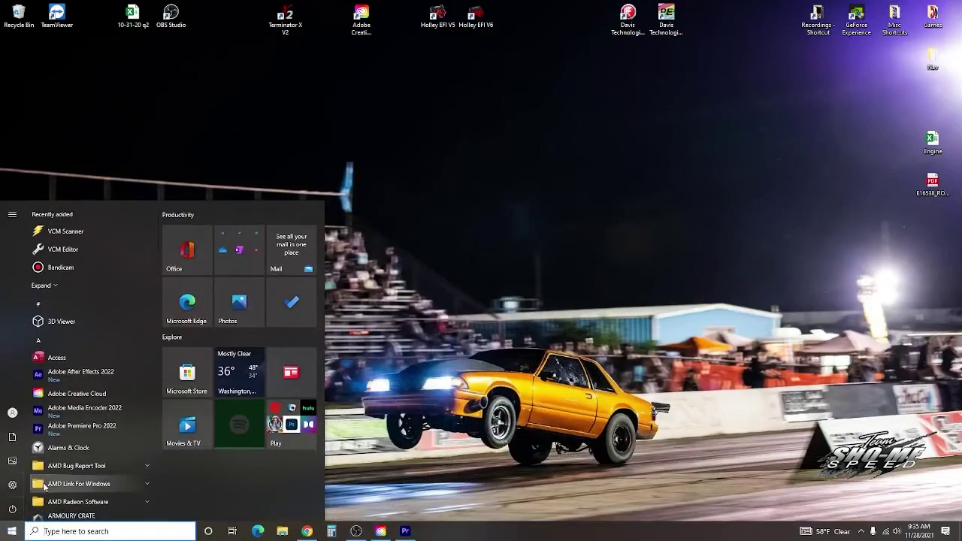
scroll(76, 444, "down", 6)
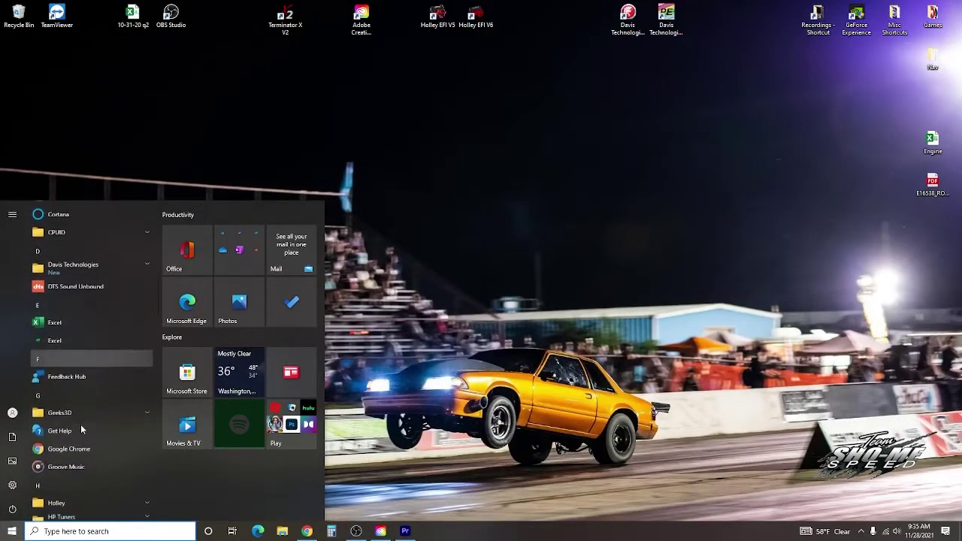
left_click(75, 462)
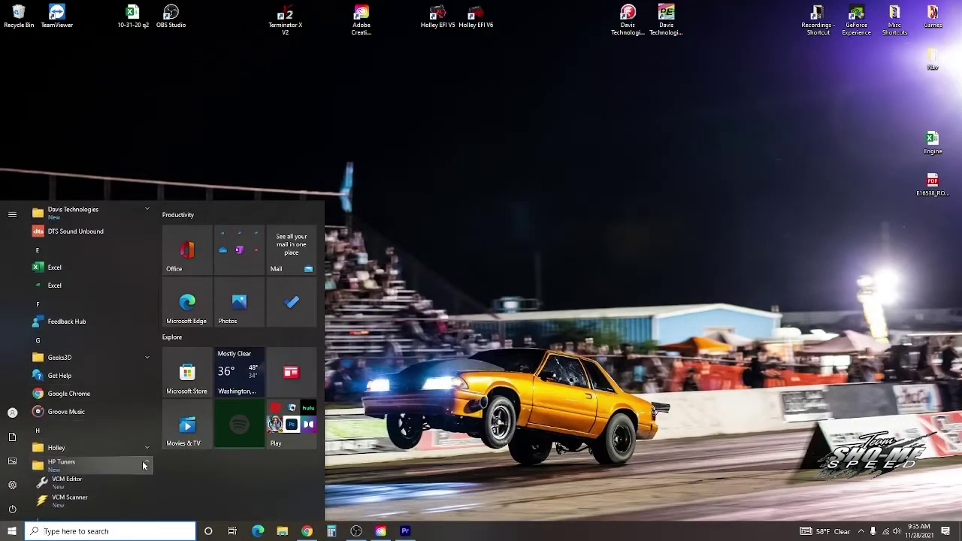
scroll(110, 412, "down", 2)
right_click(68, 387)
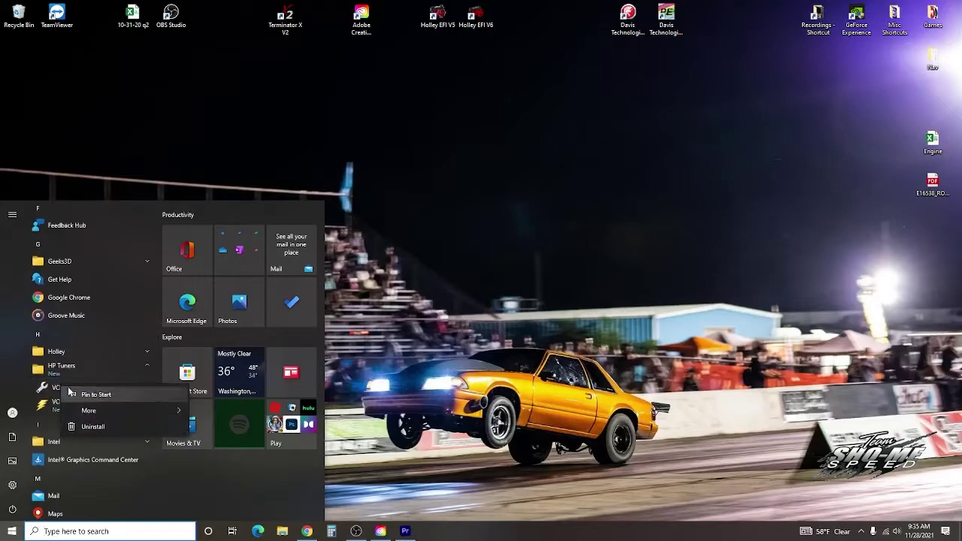
mouse_move(120, 410)
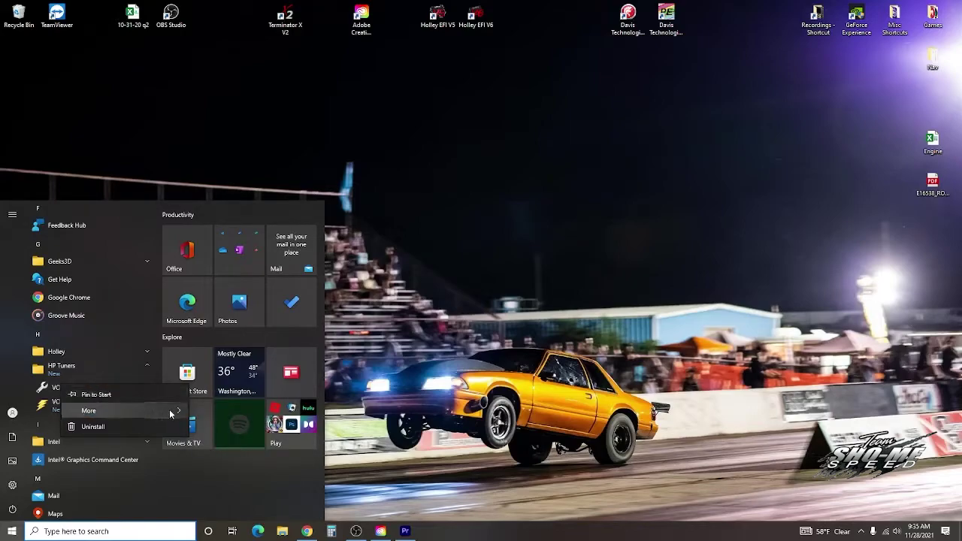
left_click(128, 393)
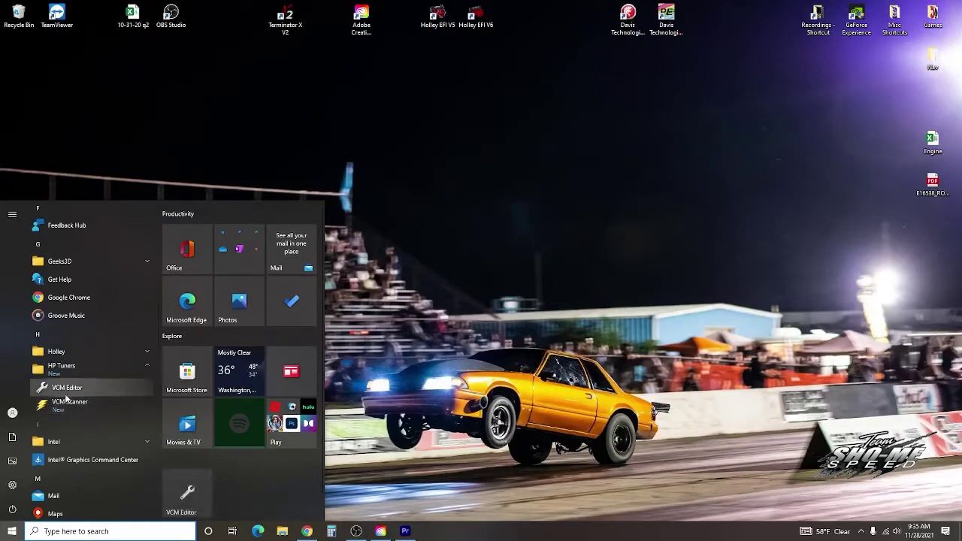
right_click(66, 406)
left_click(115, 417)
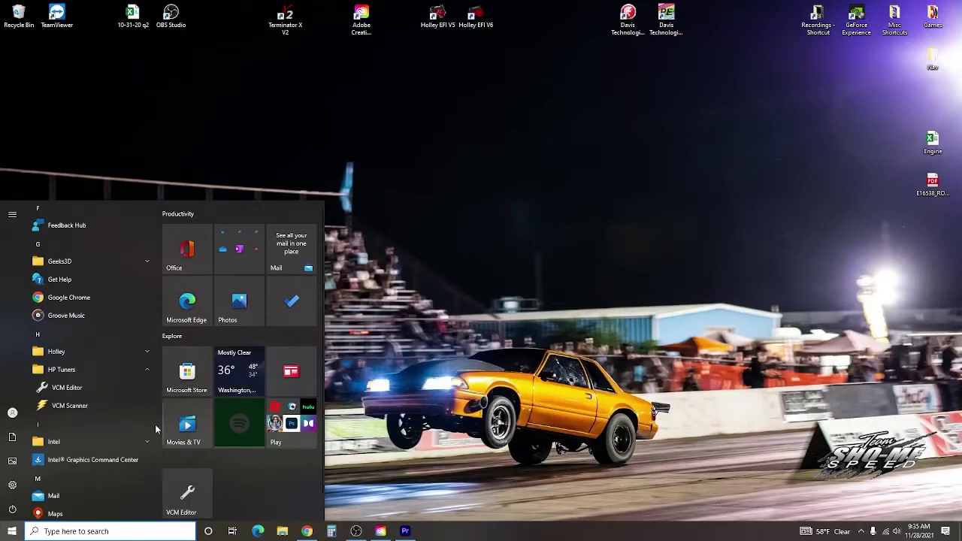
Pin VCM Scanner and VCM Editor to the taskbar
right_click(97, 406)
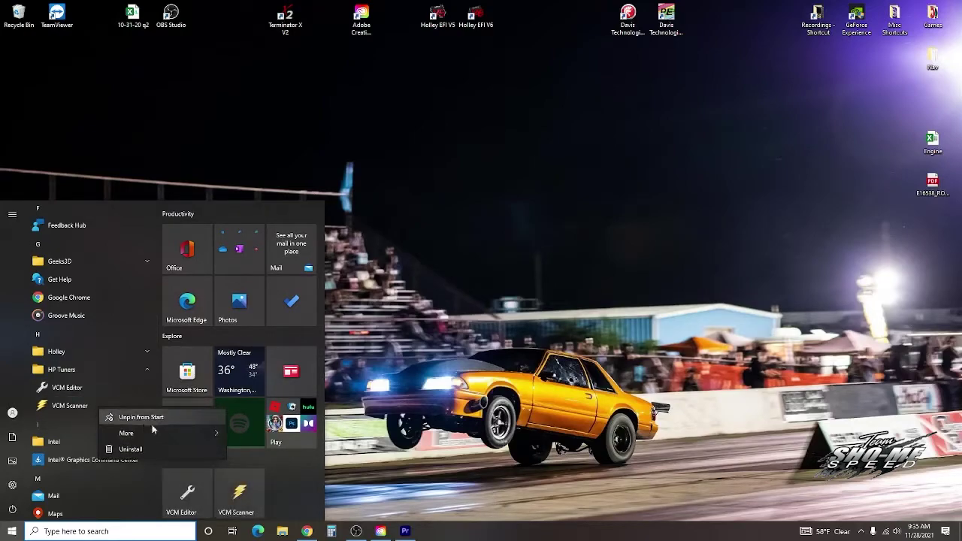
mouse_move(170, 433)
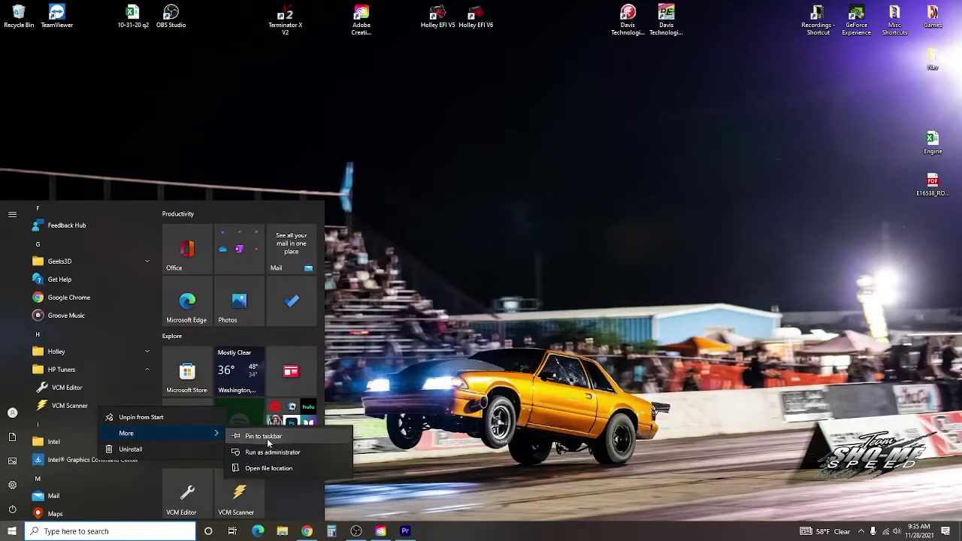
left_click(264, 435)
right_click(90, 391)
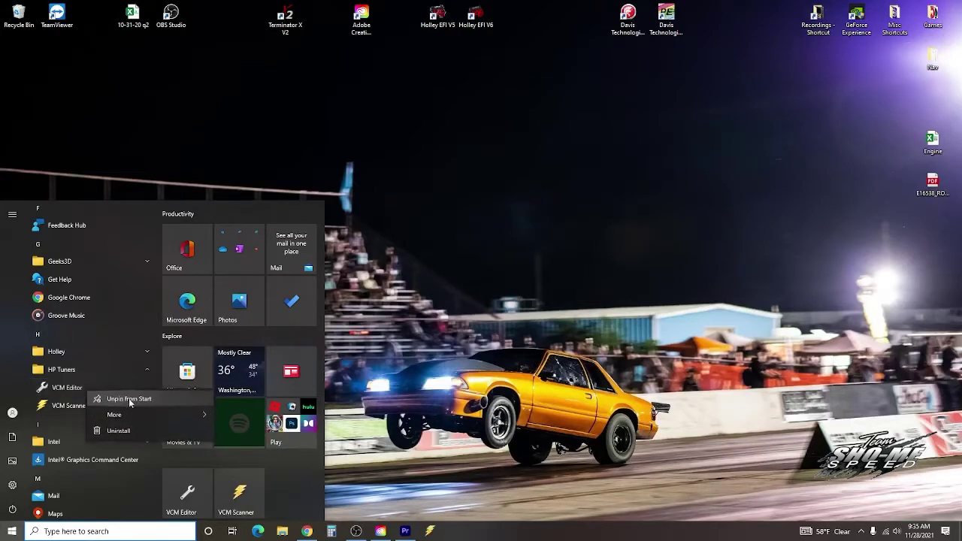
mouse_move(146, 412)
left_click(240, 421)
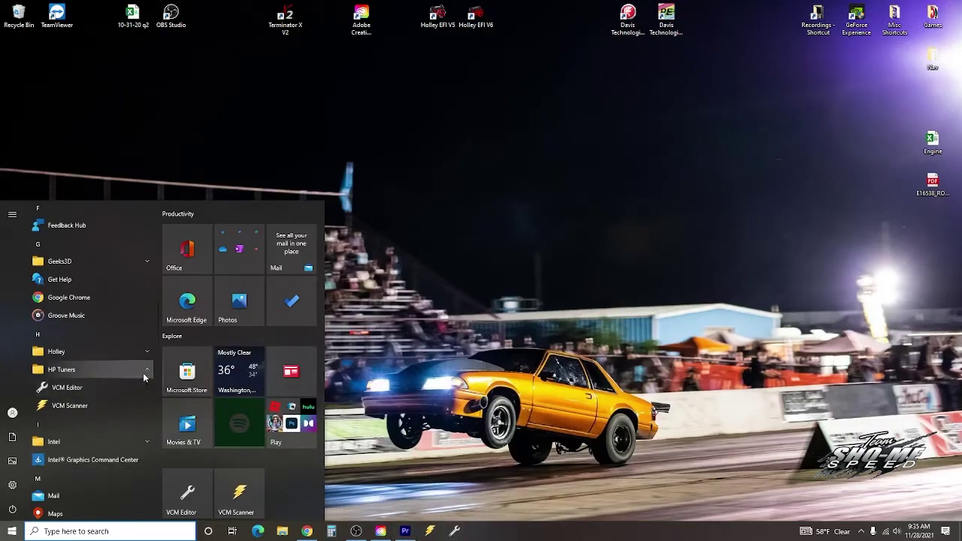
Move the VCM Editor and VCM Scanner shortcuts from their file location to the desktop and place them side by side below the Holley EFI icons
right_click(96, 392)
mouse_move(173, 417)
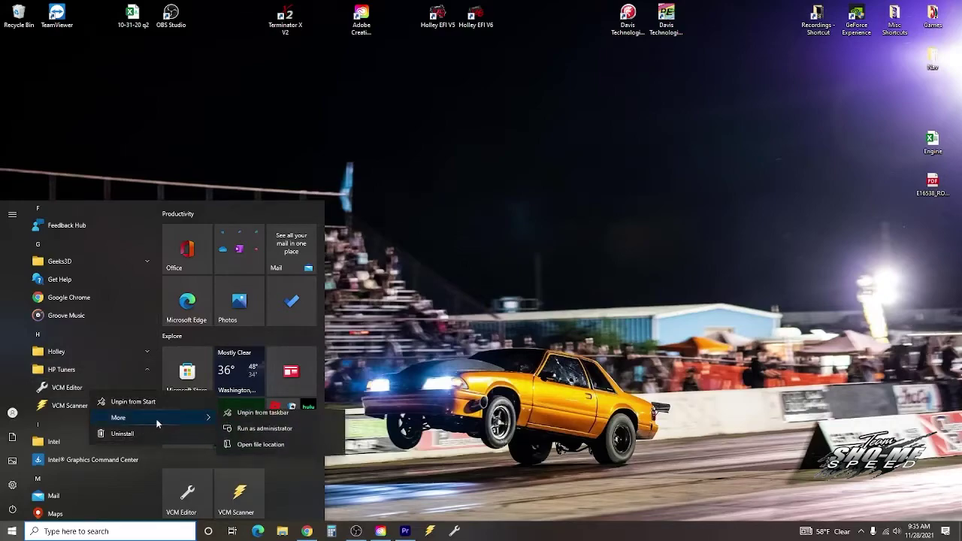
left_click(261, 453)
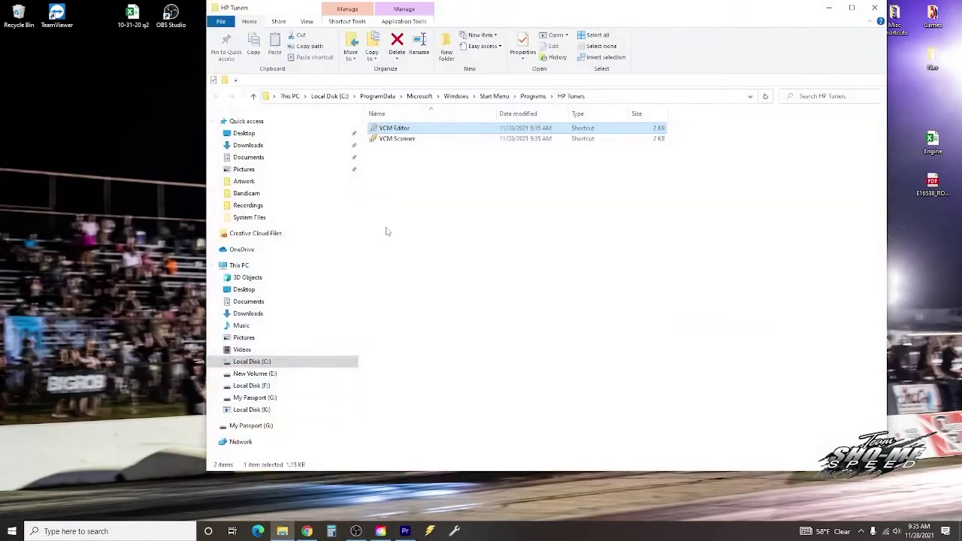
left_click_drag(409, 132, 171, 144)
left_click(394, 128)
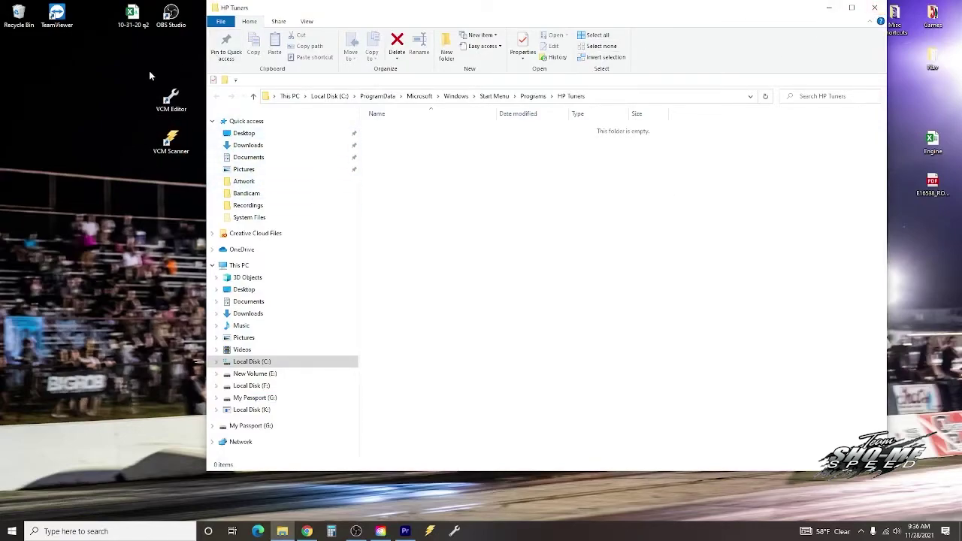
key("alt+F4")
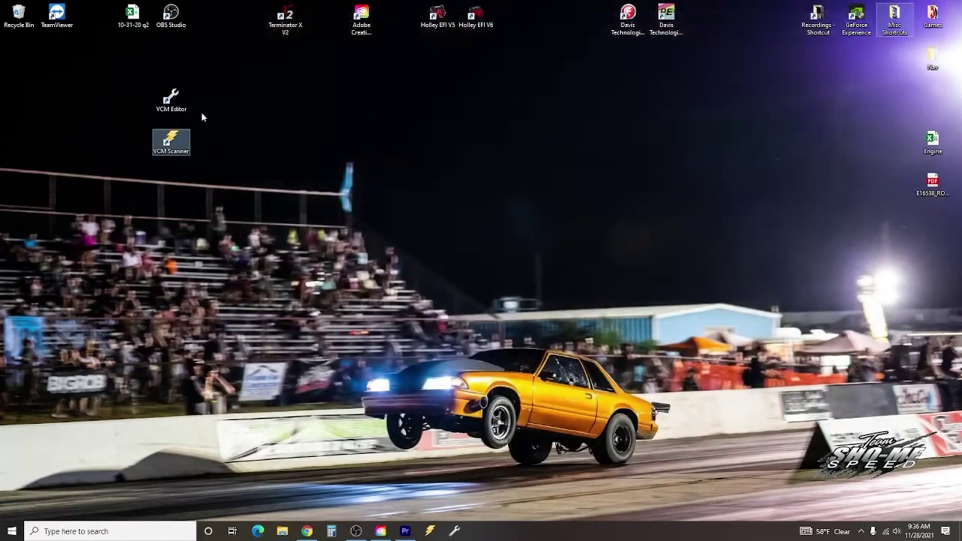
left_click_drag(169, 98, 493, 107)
left_click_drag(171, 139, 515, 111)
Launch VCM Editor and open the sample tune file 2002 Chevy Camaro P01 - 12212156
left_click(476, 105)
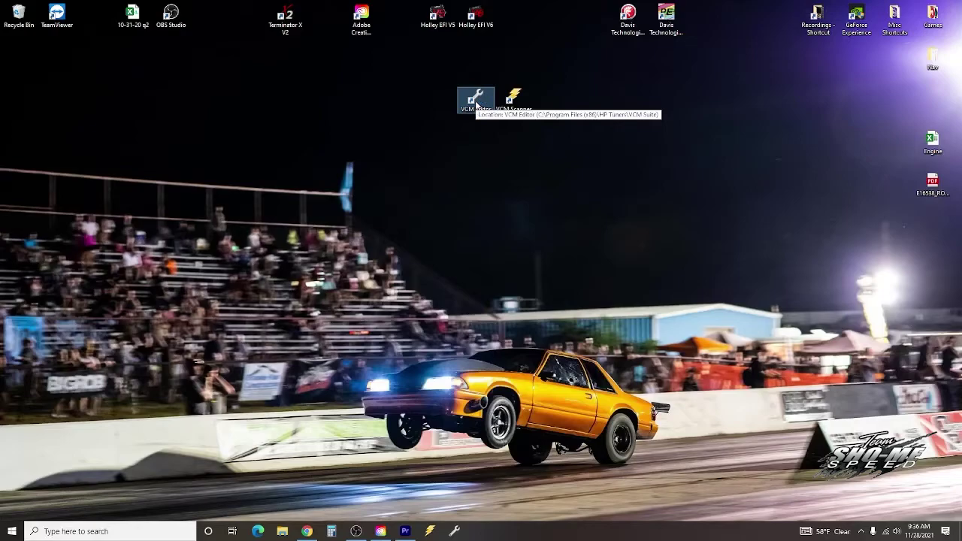
double_click(477, 106)
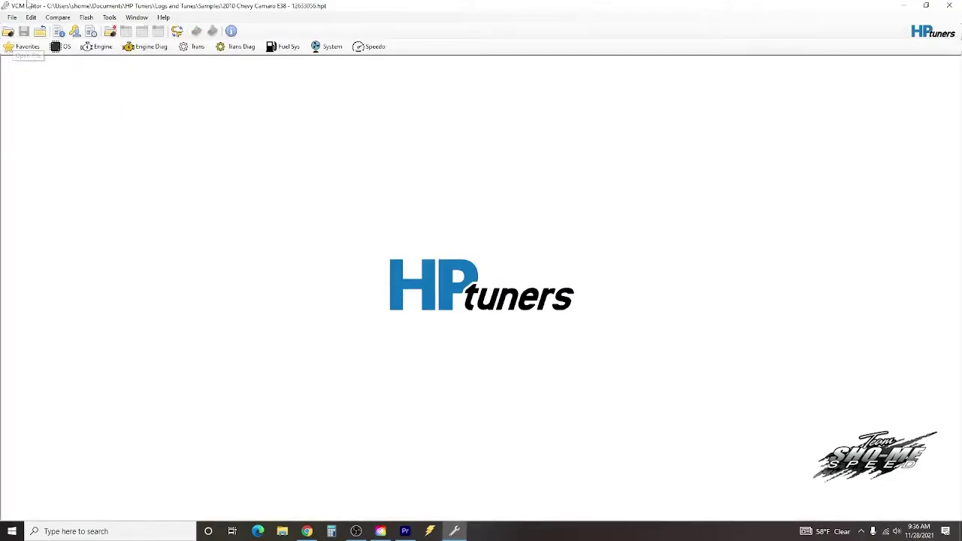
left_click(8, 31)
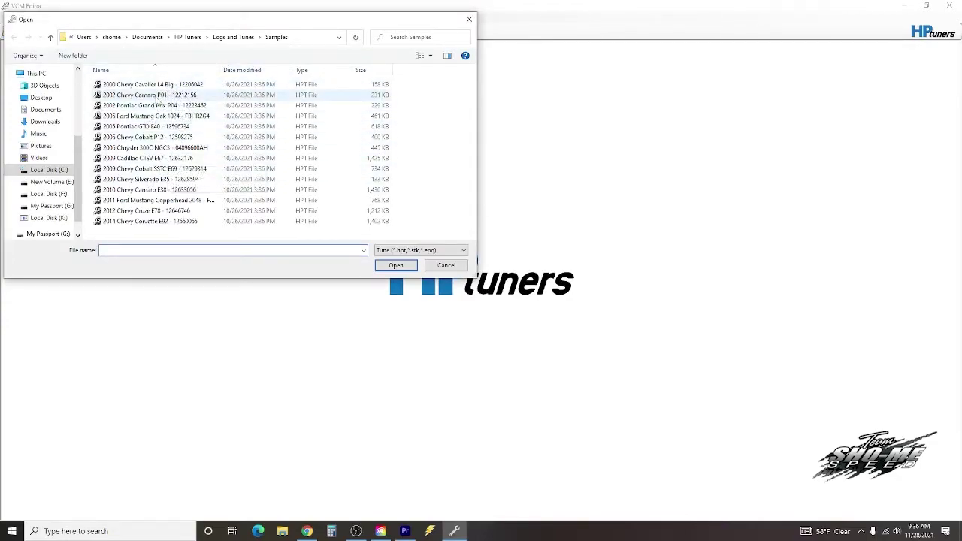
double_click(157, 96)
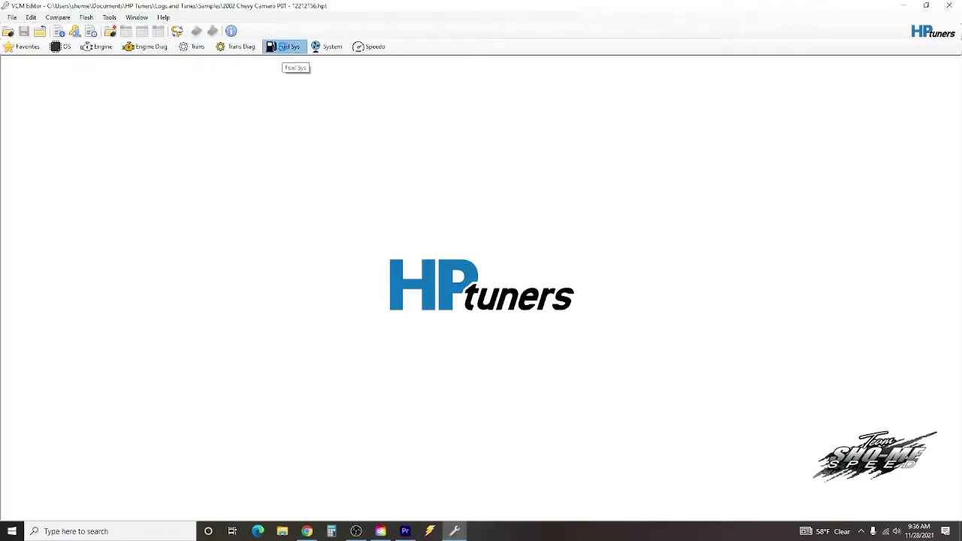
View the tune's Fuel System parameters for the fuel tank and gauge, and close that window
left_click(284, 47)
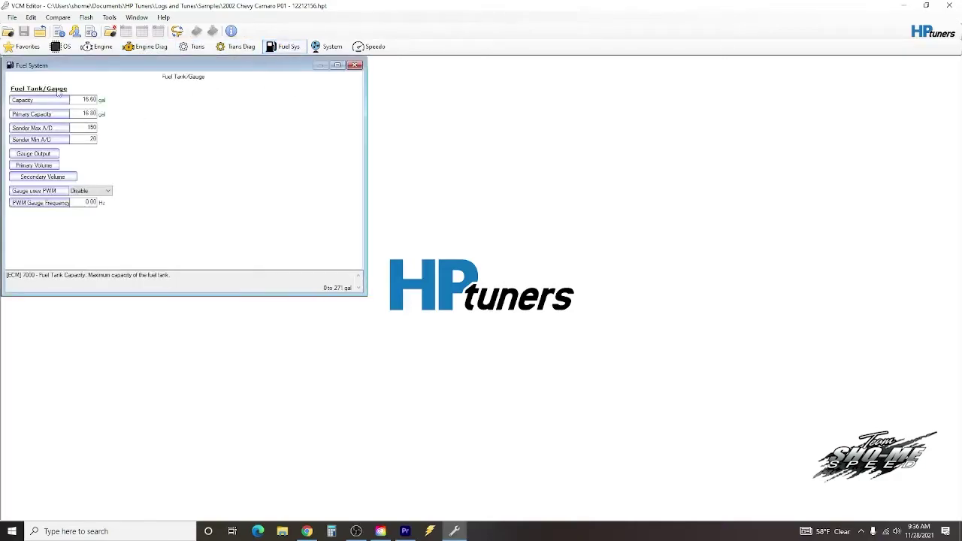
left_click(354, 66)
View the calibration details for the tune overview and controllers, widening the window to show all controller columns, and close it
left_click(31, 18)
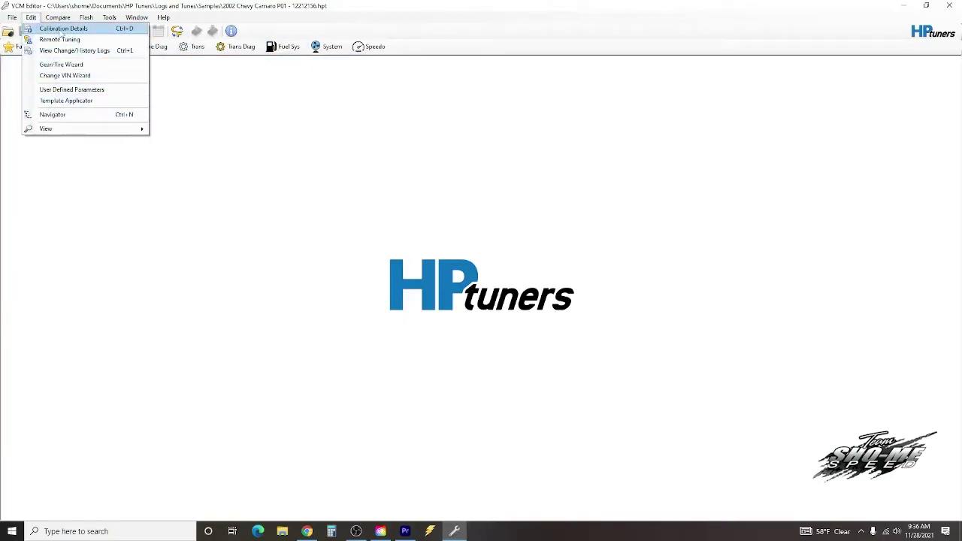
left_click(64, 28)
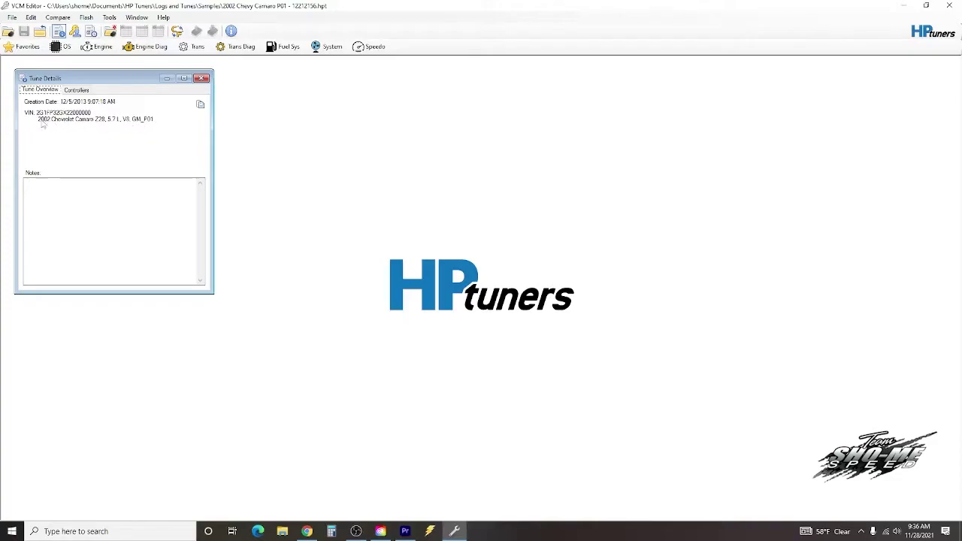
left_click(76, 90)
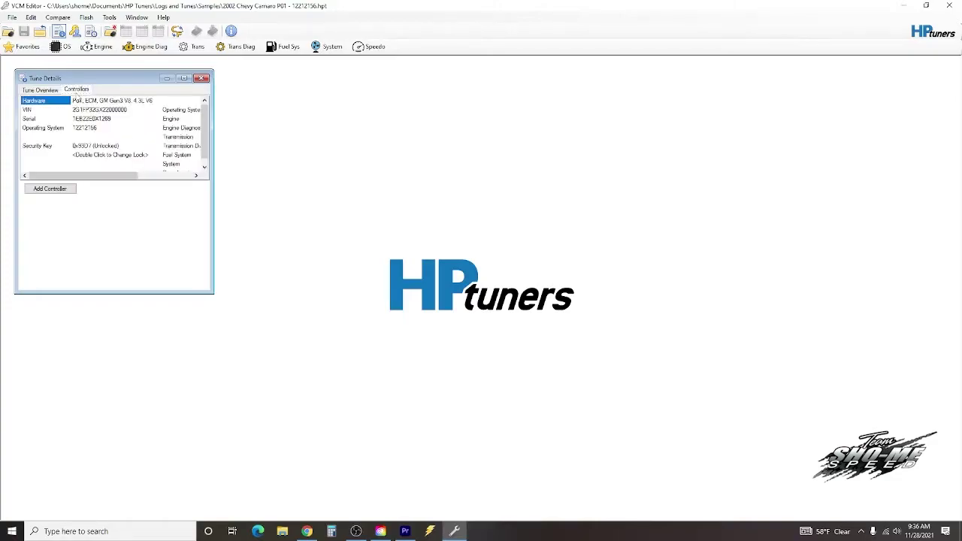
left_click_drag(213, 166, 335, 167)
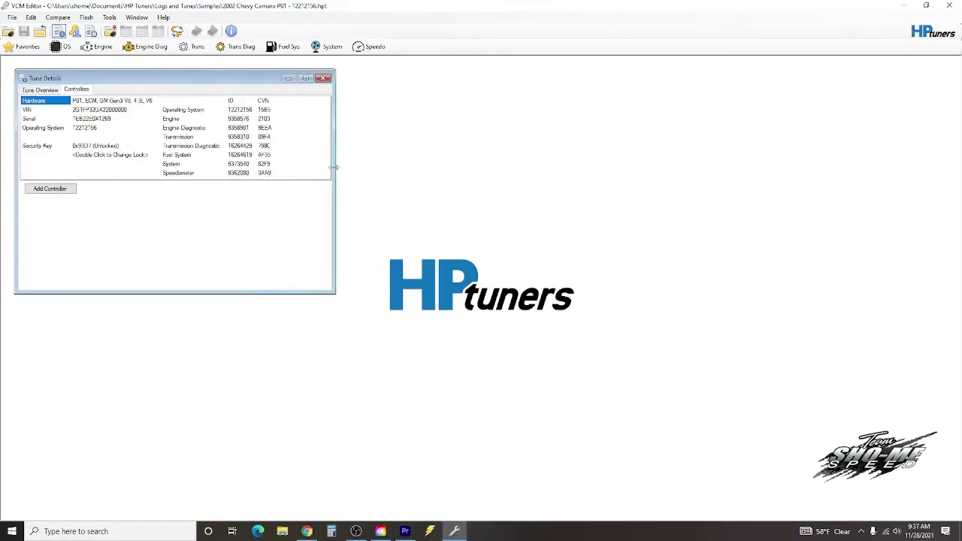
left_click(96, 155)
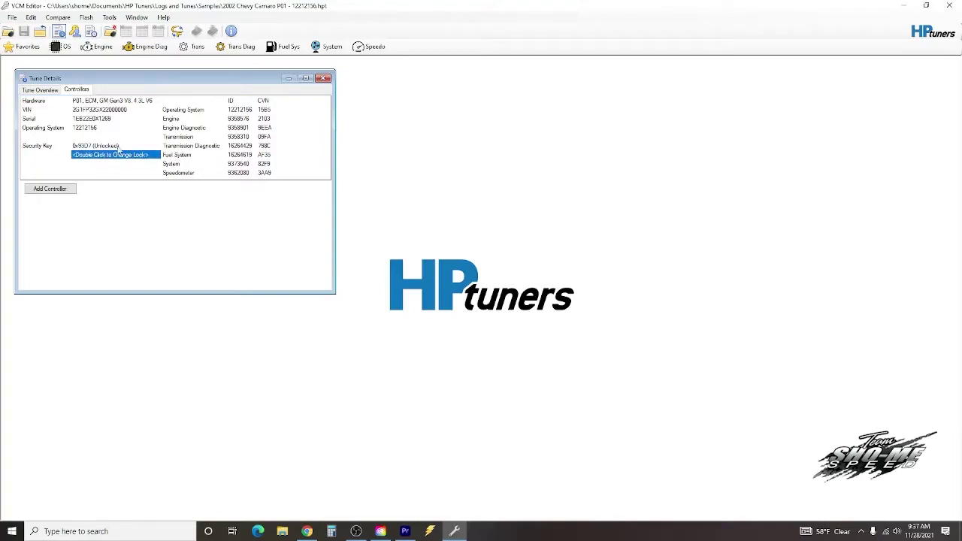
left_click(322, 78)
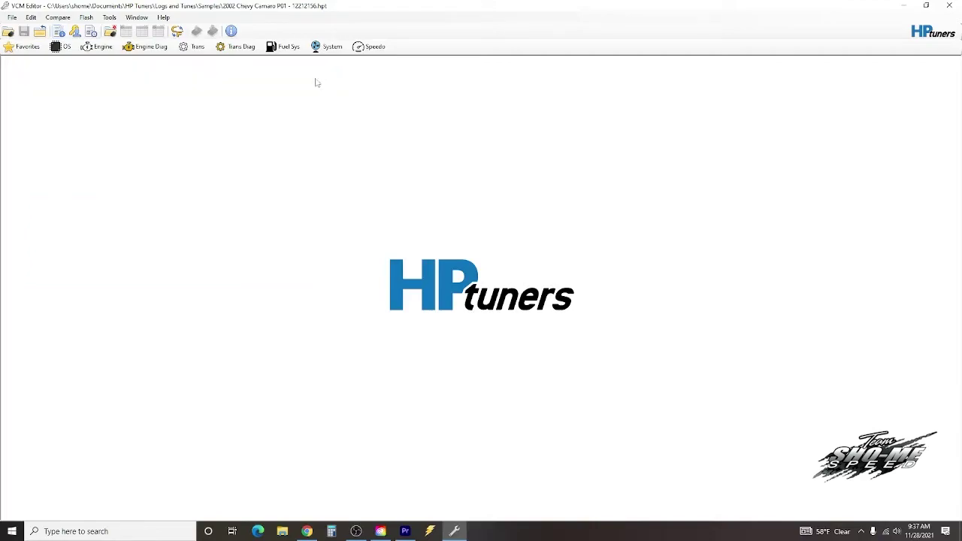
Check the tune's change history log for current unsaved changes and close it
left_click(34, 18)
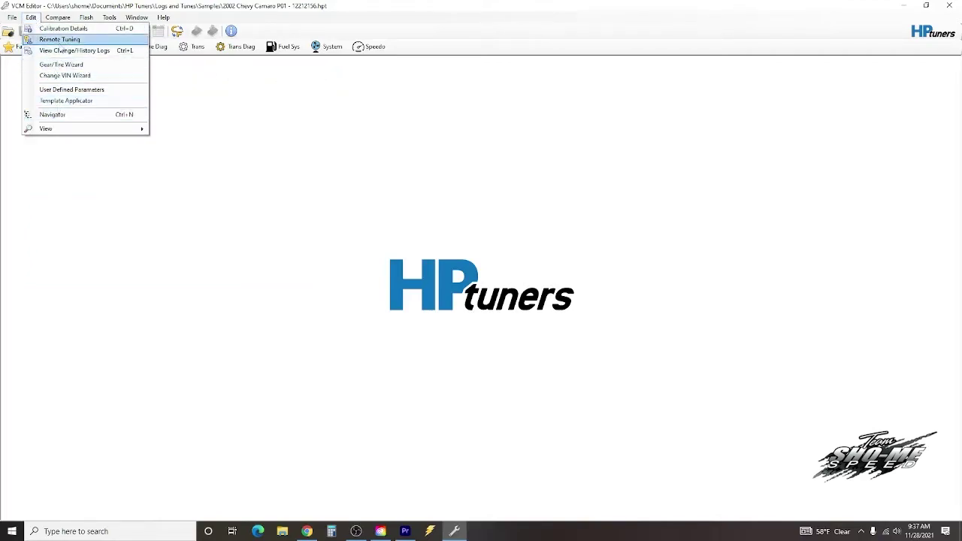
left_click(56, 51)
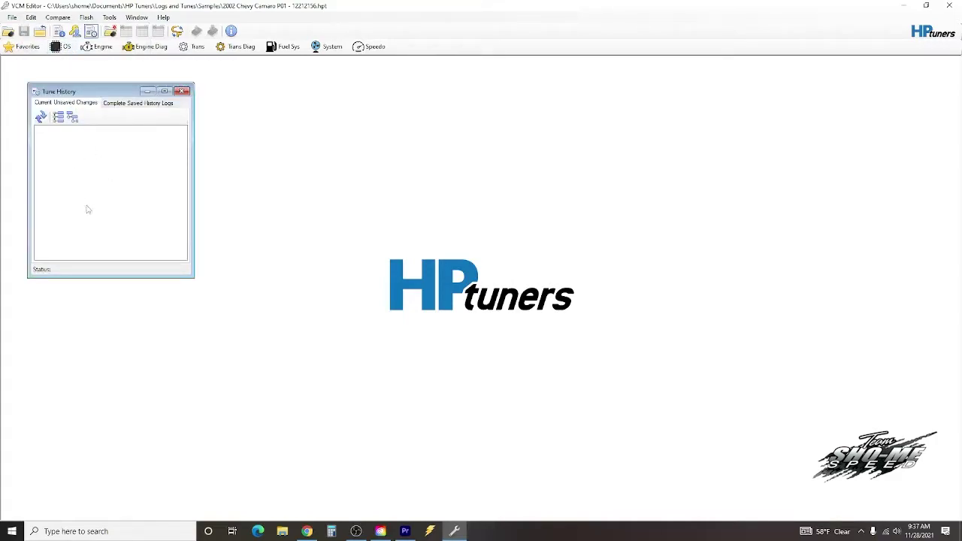
left_click(181, 91)
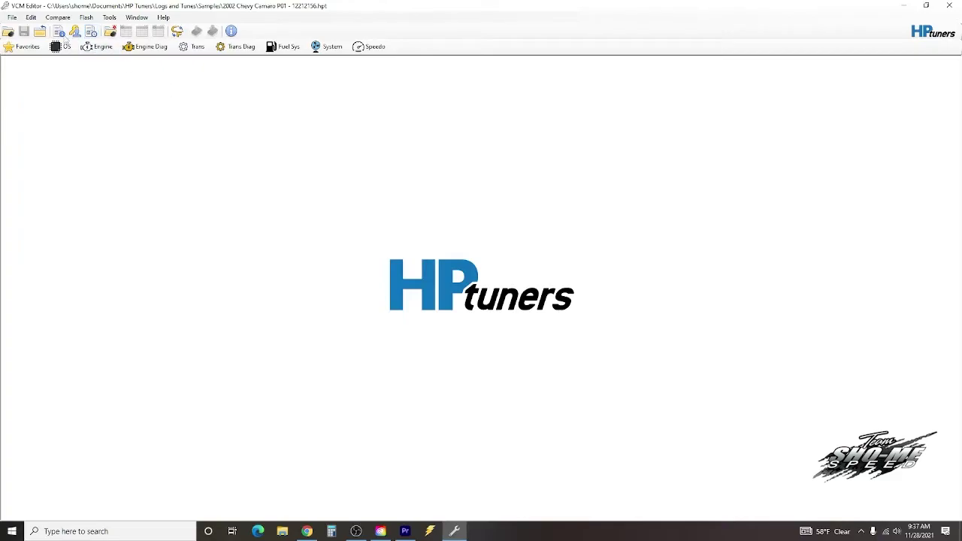
Adjust the tune with the Gear/Tire Wizard to a tire size of 26 and a gear ratio of 3.73
left_click(32, 18)
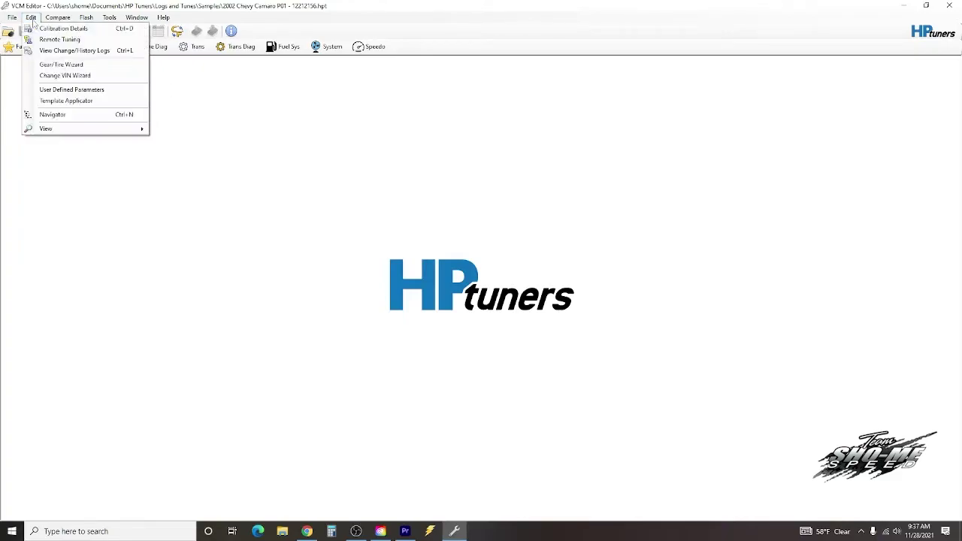
left_click(55, 66)
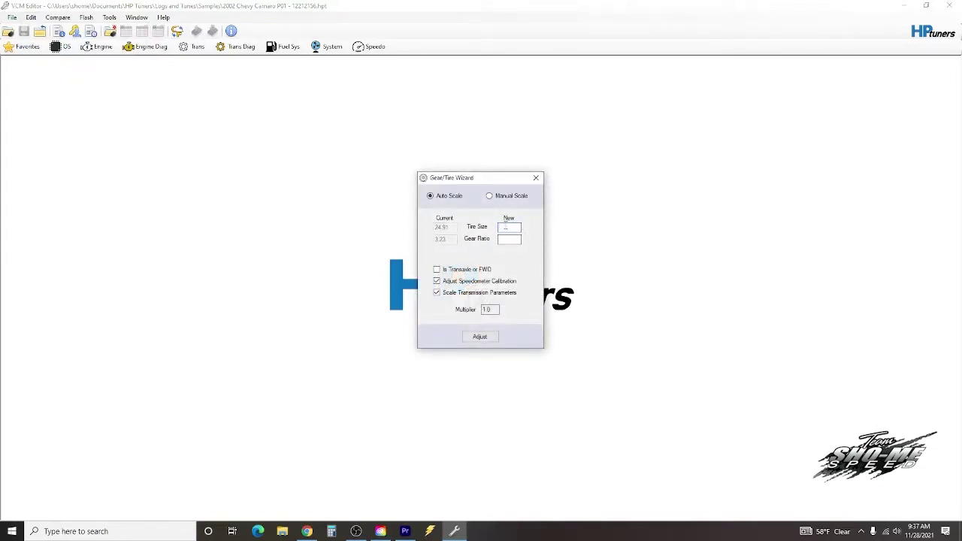
left_click(506, 227)
type("26")
type("3")
type(".73")
left_click(481, 338)
left_click(502, 294)
left_click(536, 177)
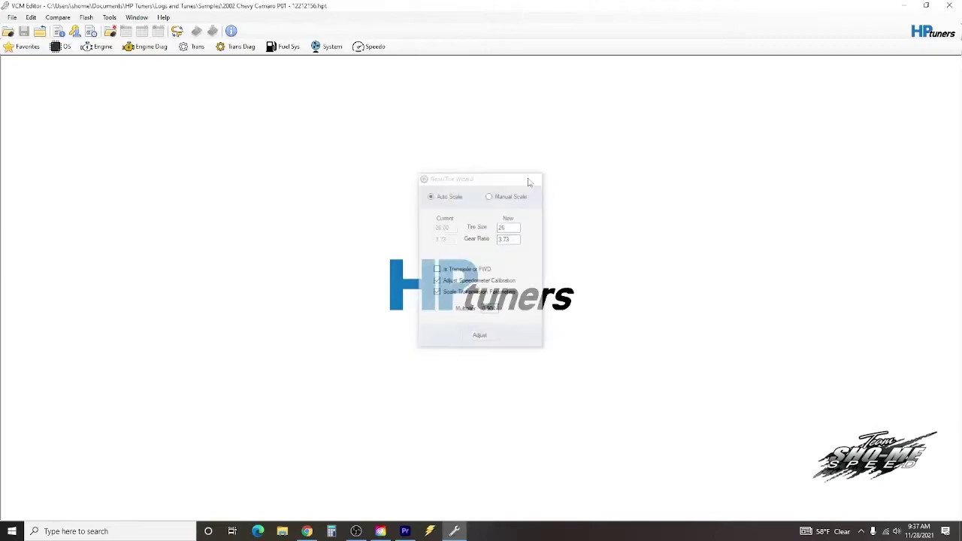
Review the unsaved changes in an enlarged tune history and inspect the part-throttle Shift Speed vs. TPS vs. Shift - Normal table
left_click(31, 18)
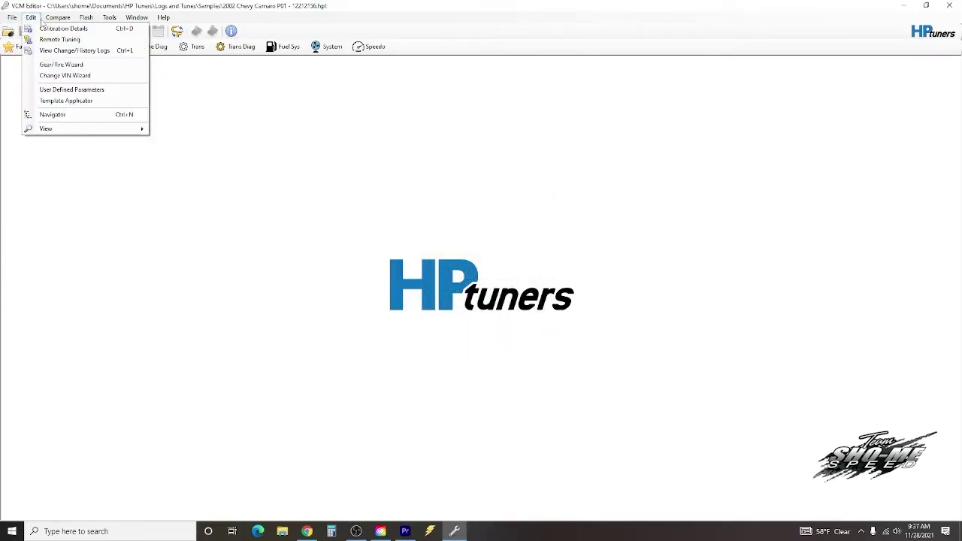
left_click(76, 50)
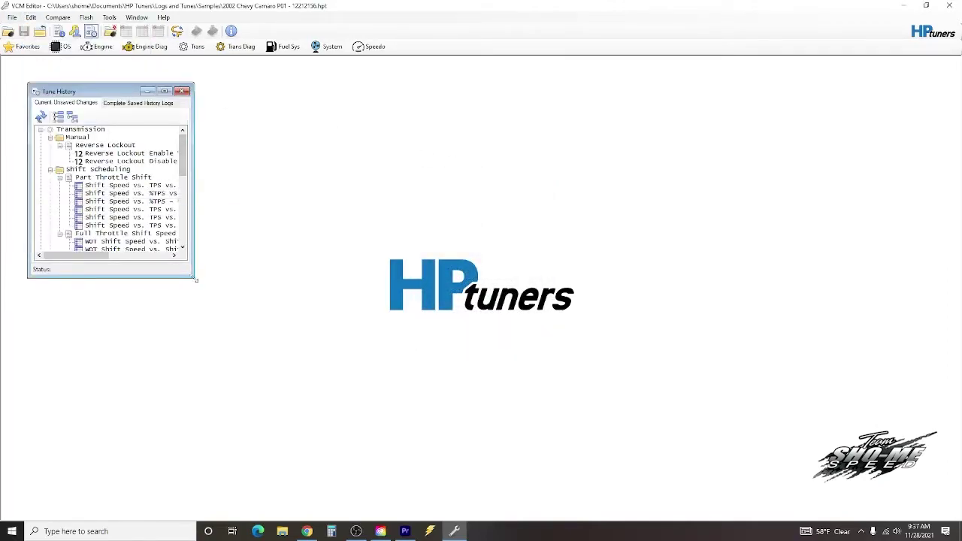
left_click_drag(196, 280, 506, 493)
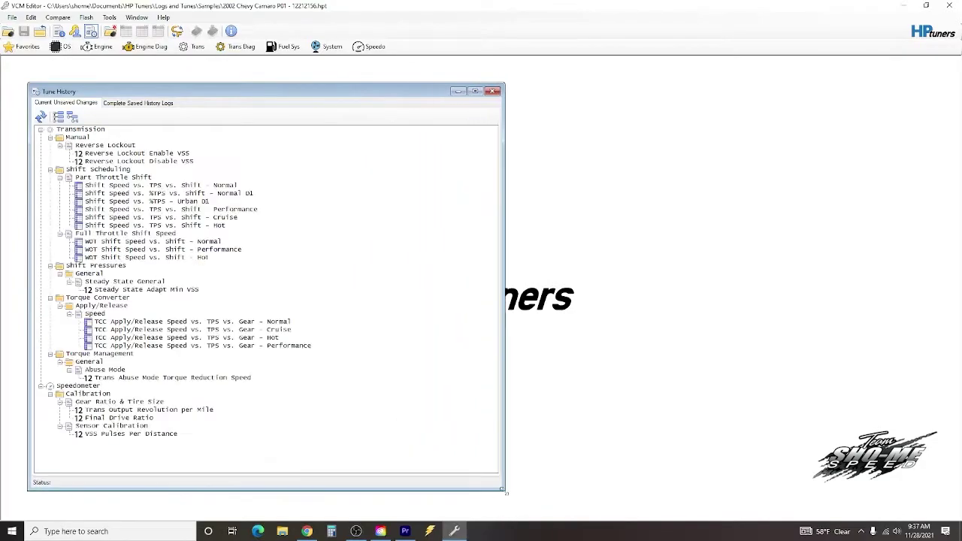
left_click(154, 185)
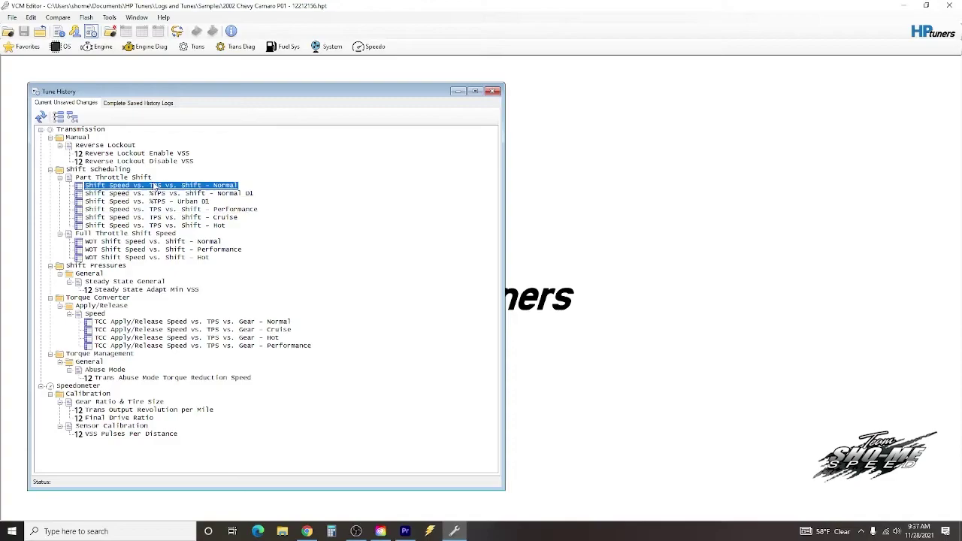
double_click(154, 185)
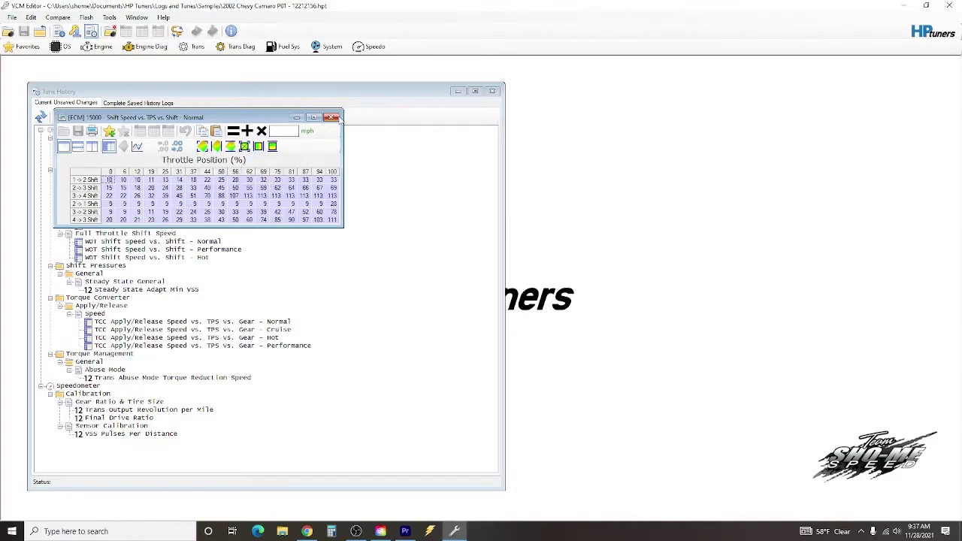
left_click(330, 118)
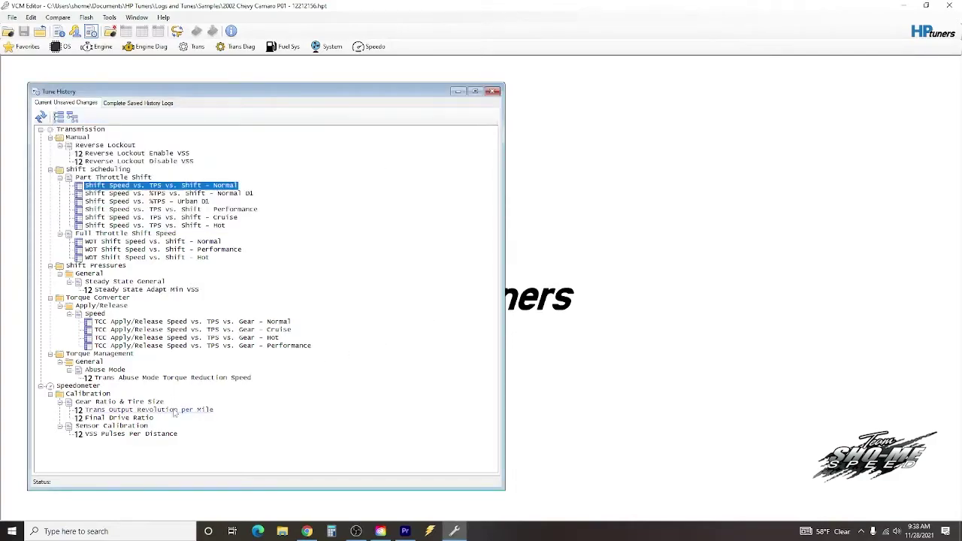
Inspect the speedometer calibration from the Trans Output Revolution per Mile history entry, and close the Speedometer and Tune History windows
double_click(132, 410)
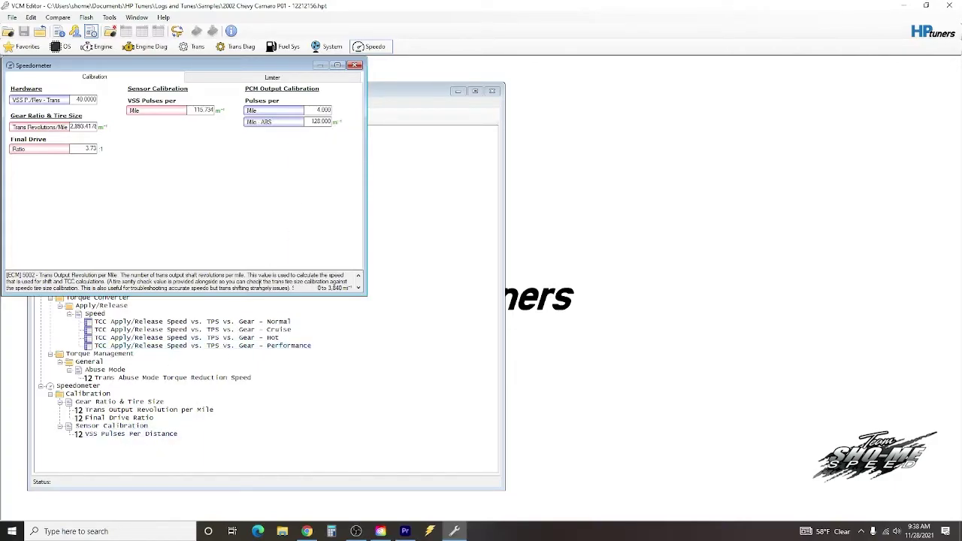
left_click(357, 66)
left_click(493, 91)
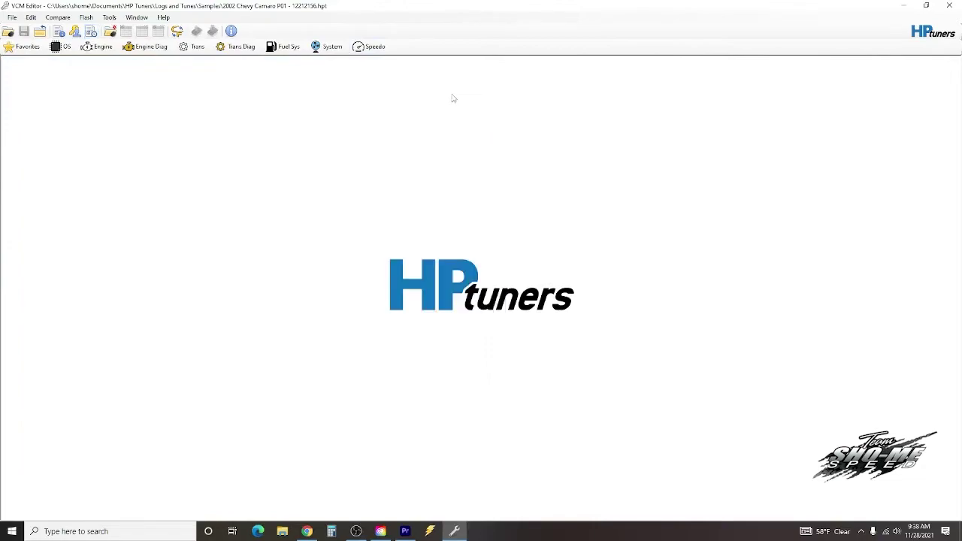
View the tune's General and Fans system parameters and close the System window
left_click(327, 47)
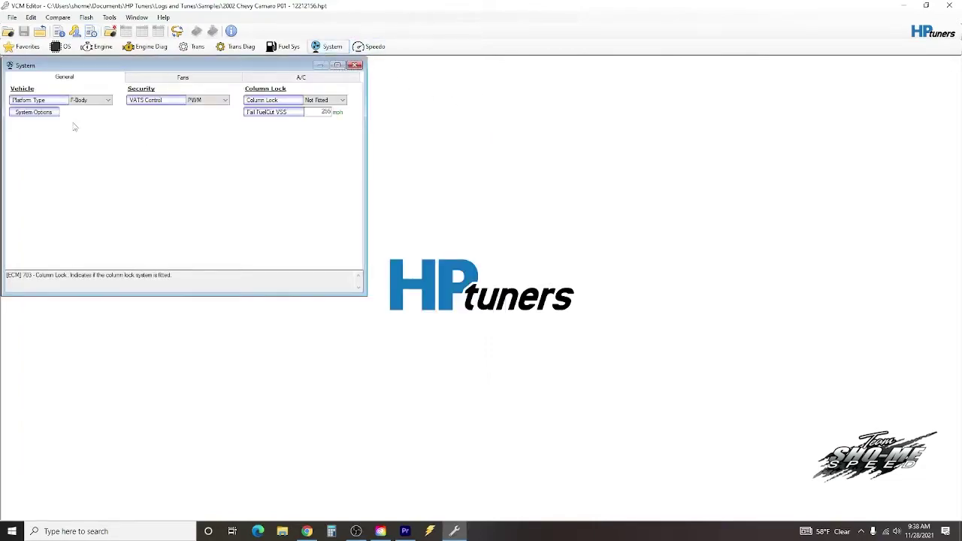
left_click(183, 77)
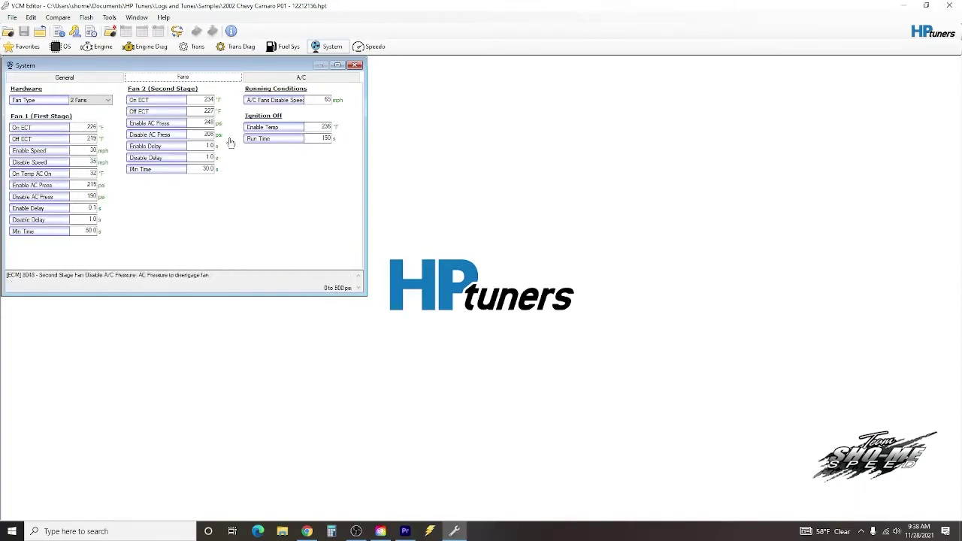
left_click(356, 65)
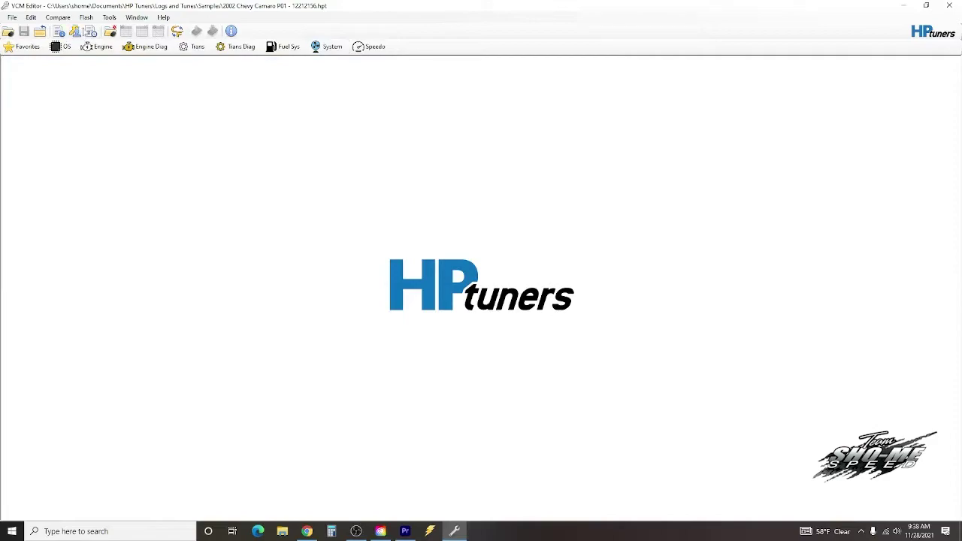
Review the editor options for system of units, file locking and loading the last tune on startup, and accept them
left_click(109, 17)
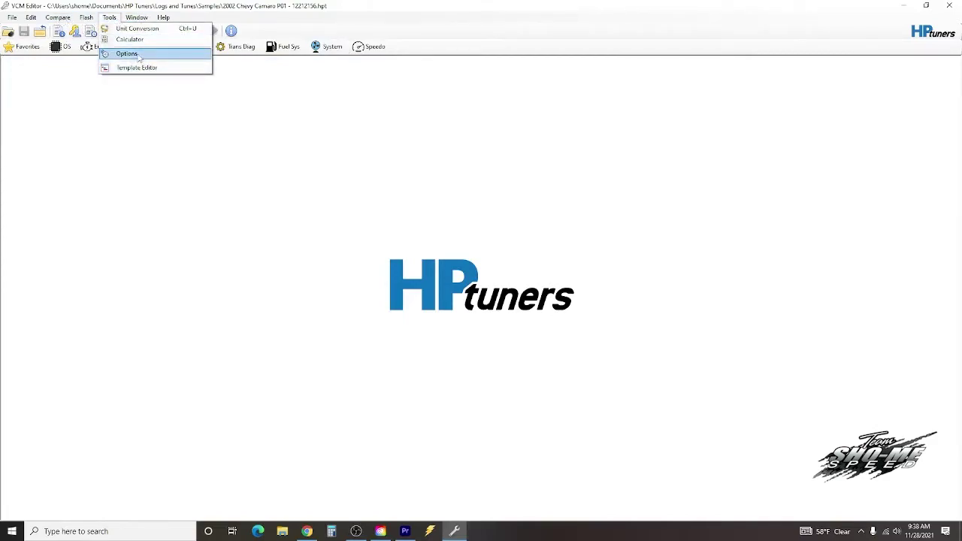
left_click(136, 55)
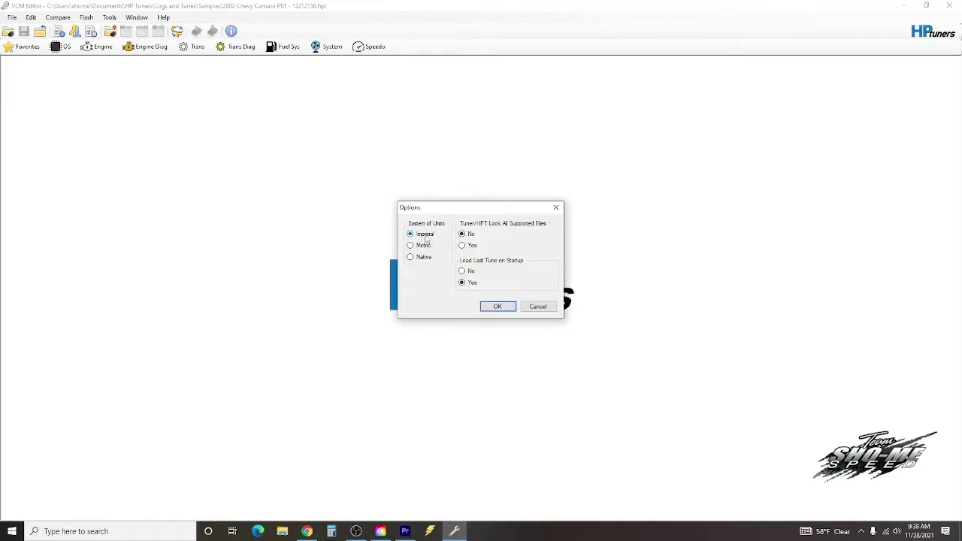
left_click(507, 307)
Switch the editor's parameter view to Basic and acknowledge the notice
left_click(31, 18)
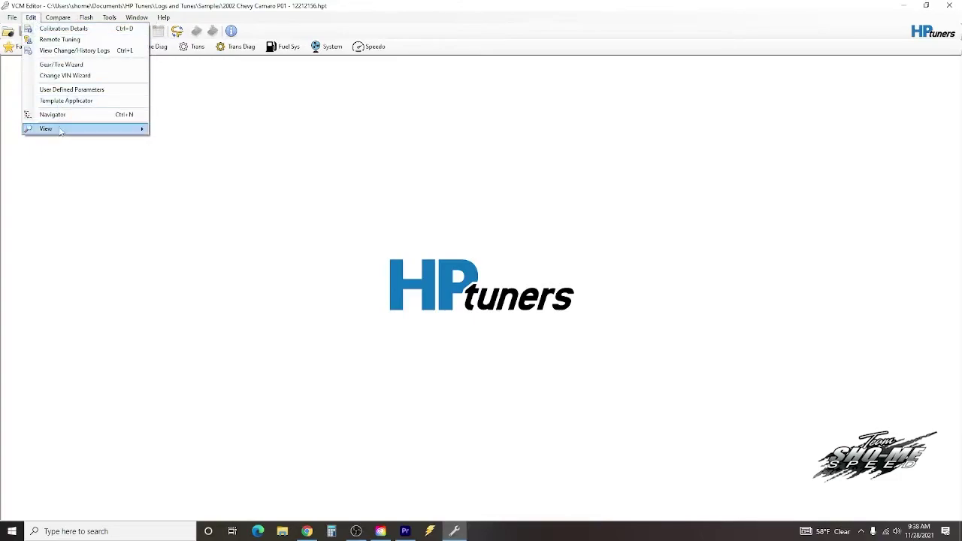
mouse_move(60, 132)
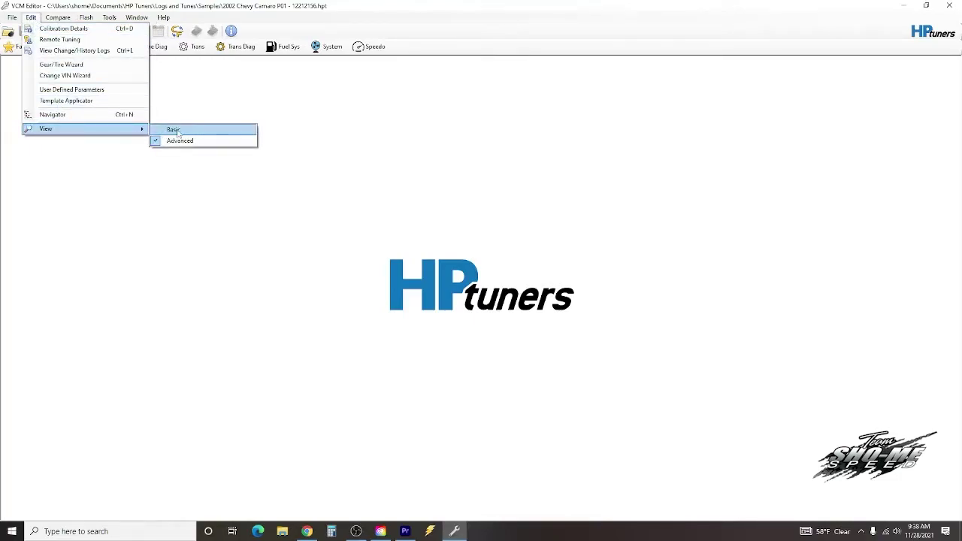
left_click(174, 130)
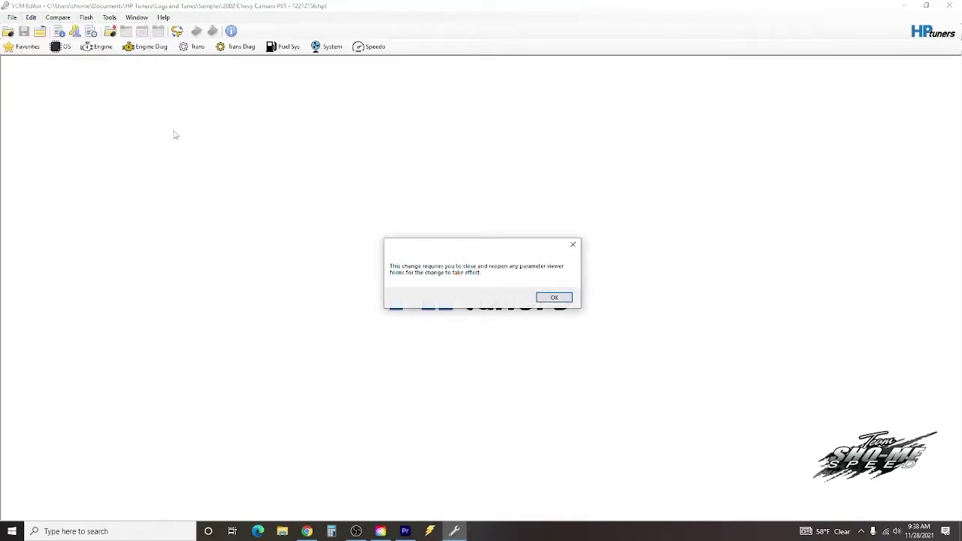
left_click(561, 300)
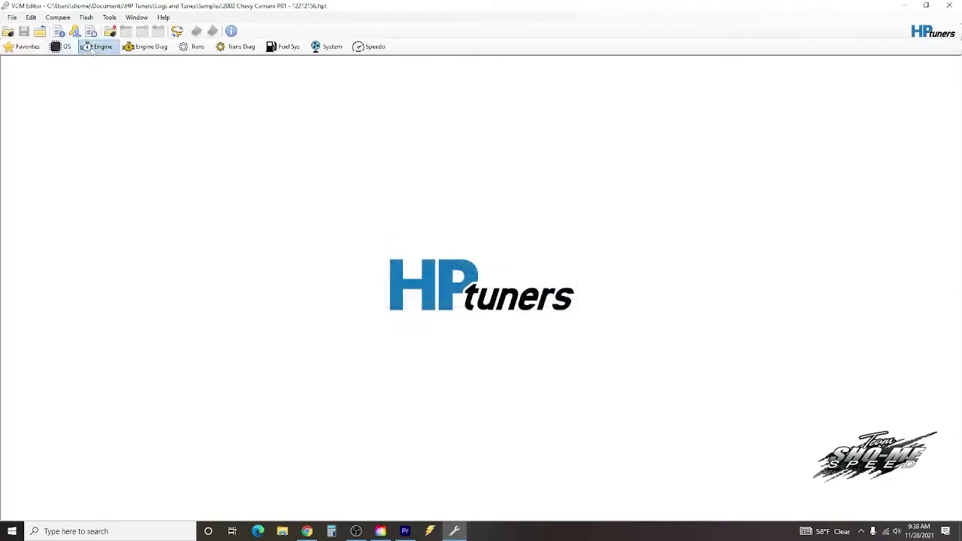
Return the editor's parameter view to Advanced and acknowledge the notice
left_click(31, 17)
mouse_move(60, 128)
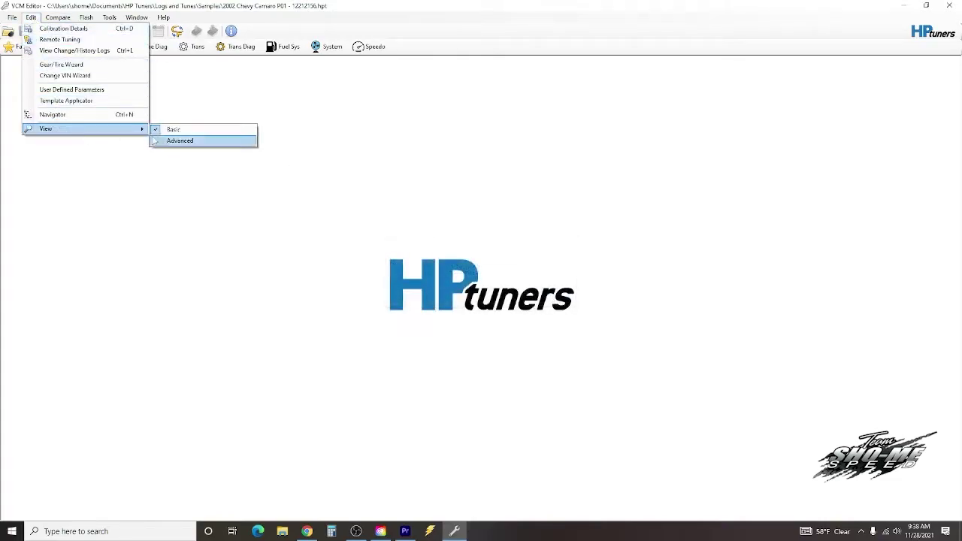
left_click(174, 142)
left_click(552, 297)
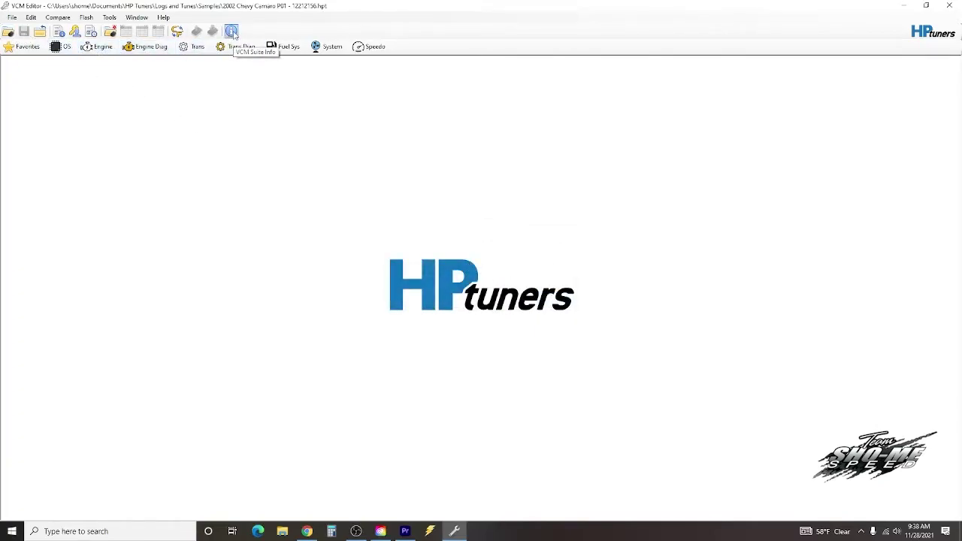
Gather the VCM Suite information on the software, computer and interface, and close the info window
left_click(231, 34)
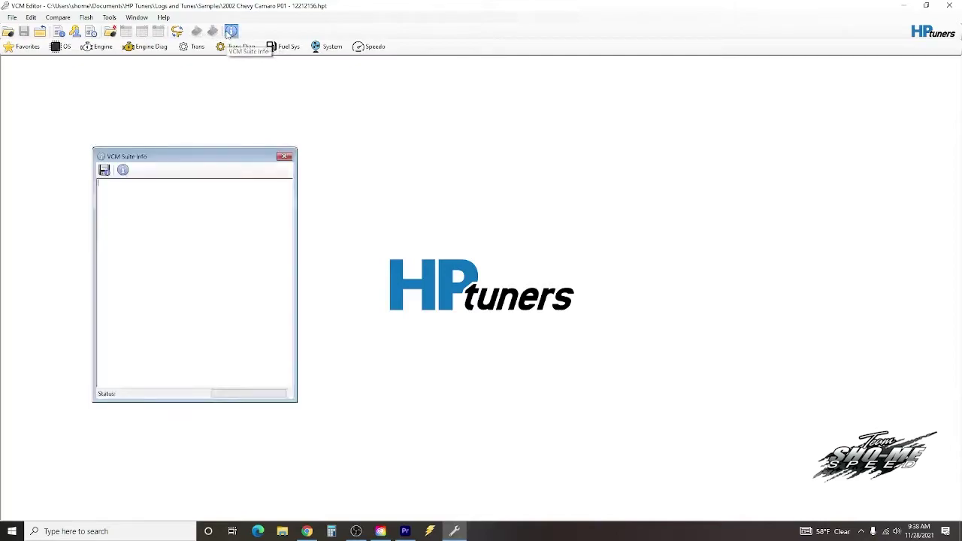
left_click(123, 170)
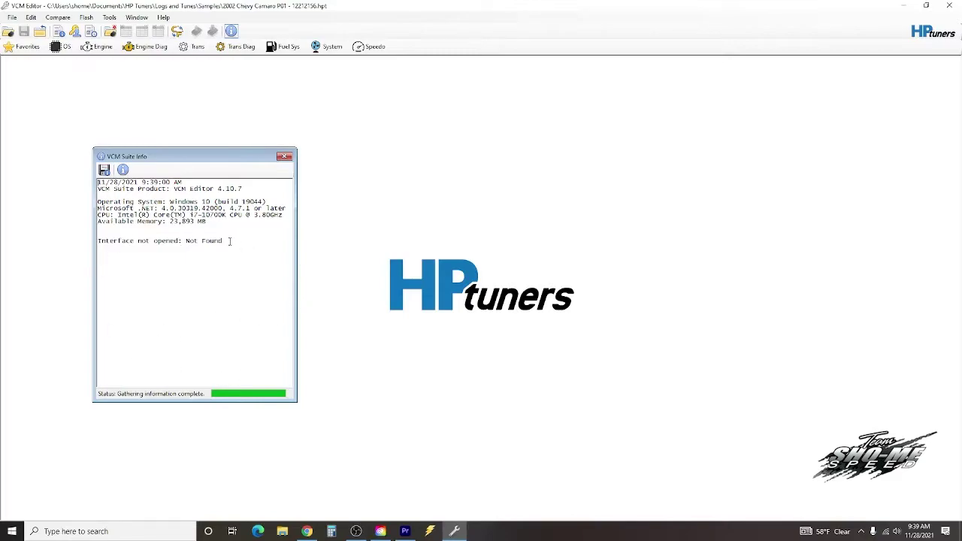
left_click(284, 157)
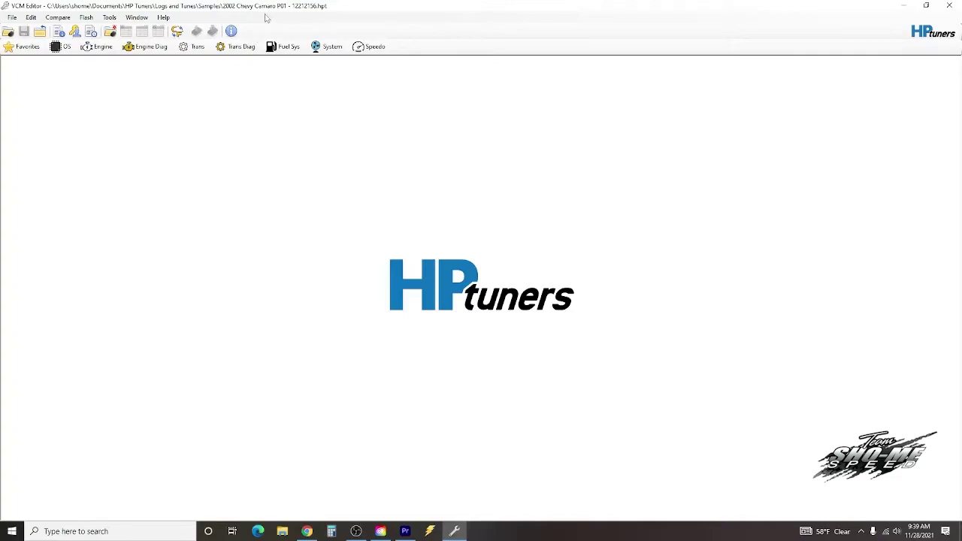
left_click(86, 17)
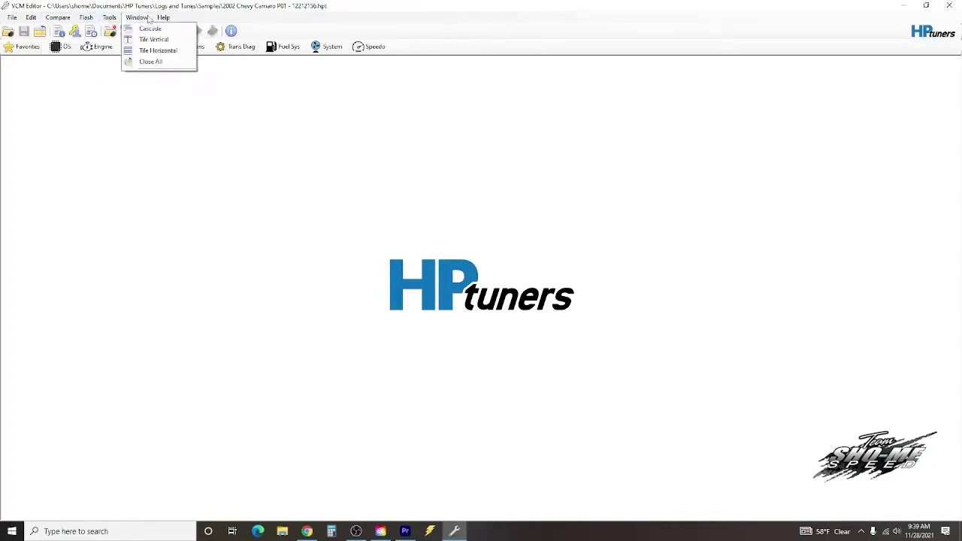
Close the VCM Editor and return to the desktop
mouse_move(163, 17)
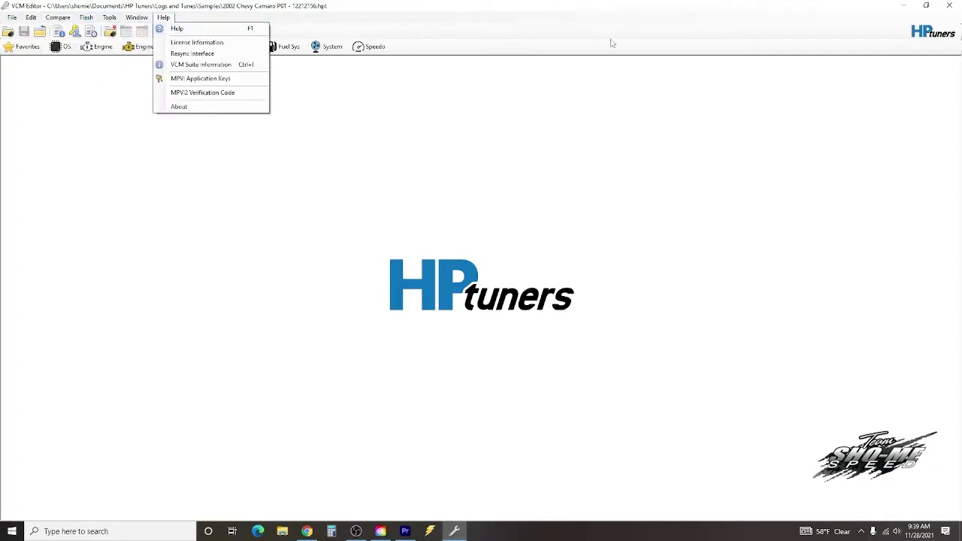
left_click(949, 6)
left_click(485, 301)
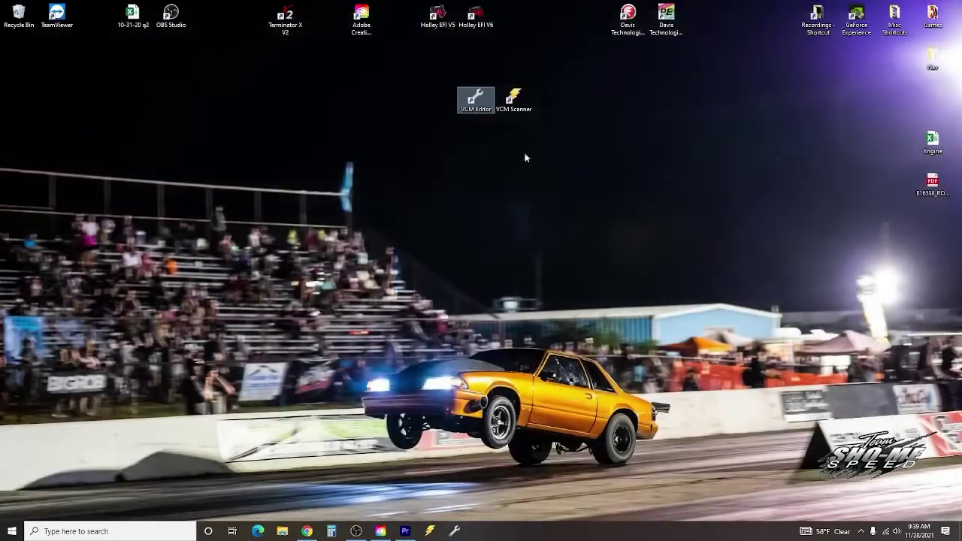
Start VCM Scanner and open the sample log "2009 Chevy Silverado LTFT Cruise Log"
double_click(514, 101)
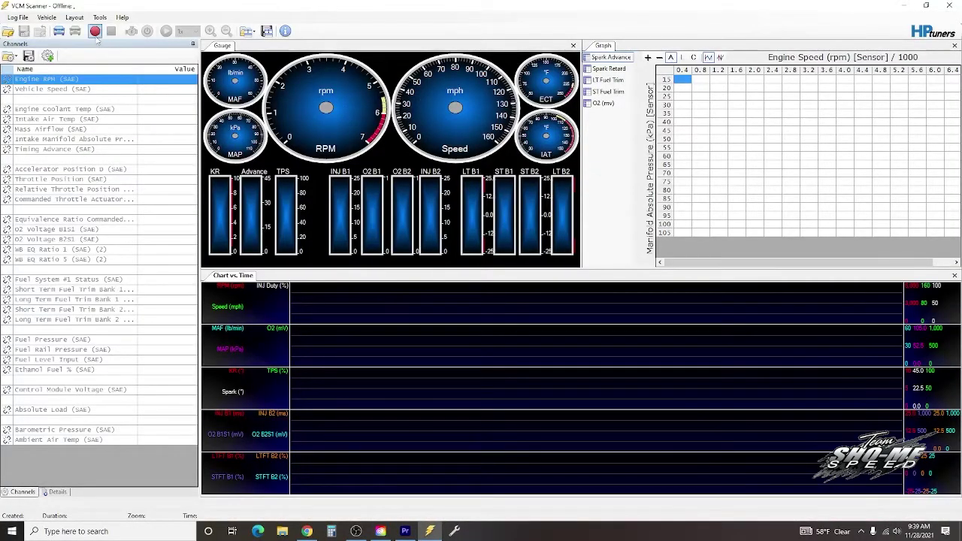
left_click(7, 32)
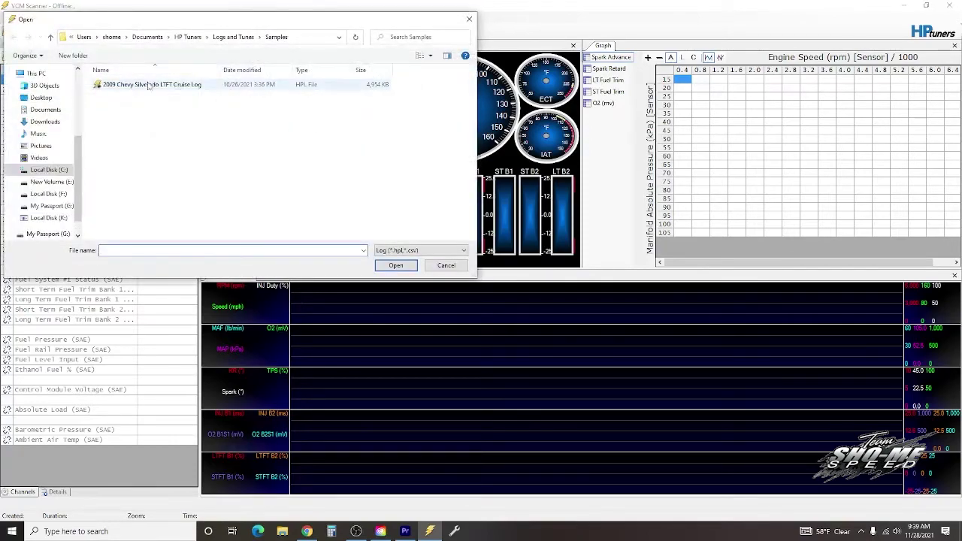
double_click(146, 82)
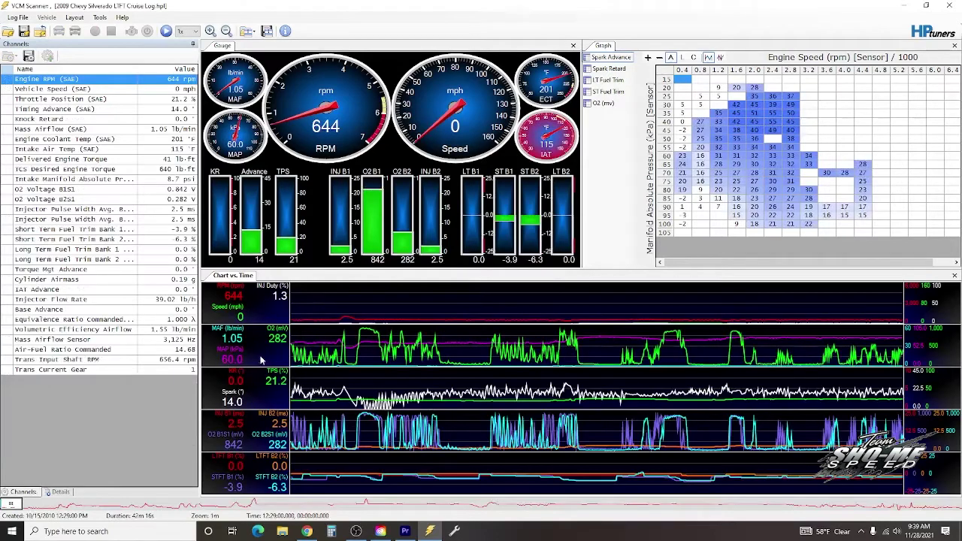
Create a folder named Camaro inside the Logs and Tunes folder while browsing for logs, without opening a file
left_click(7, 32)
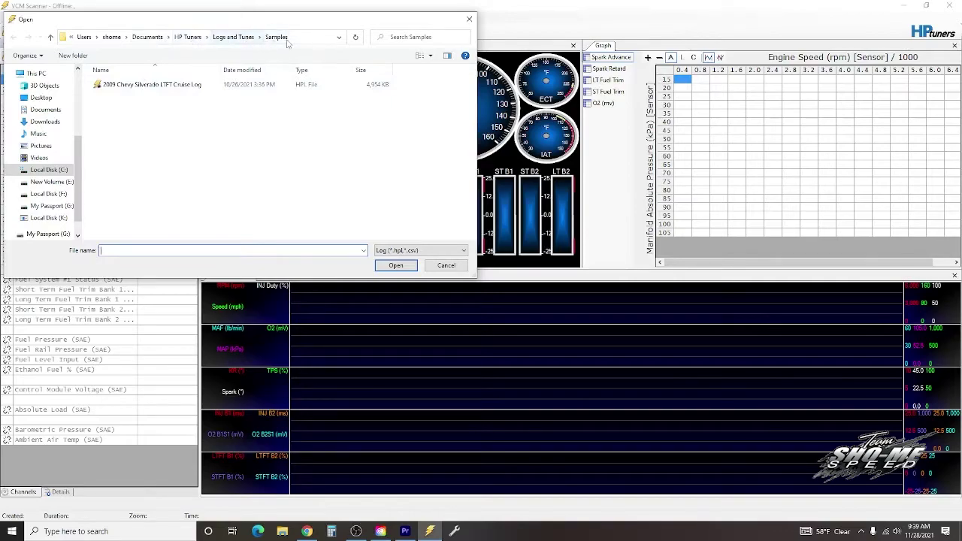
left_click(233, 37)
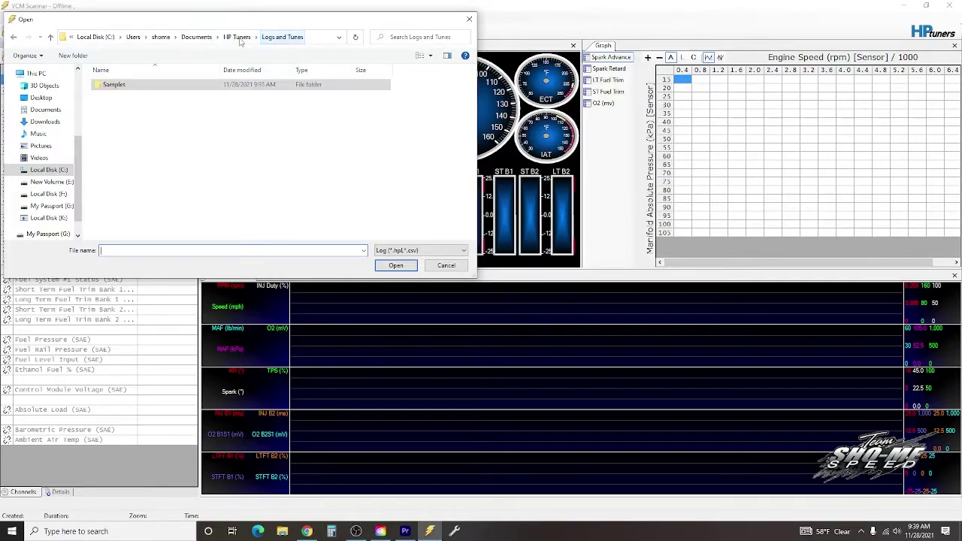
right_click(128, 118)
mouse_move(180, 218)
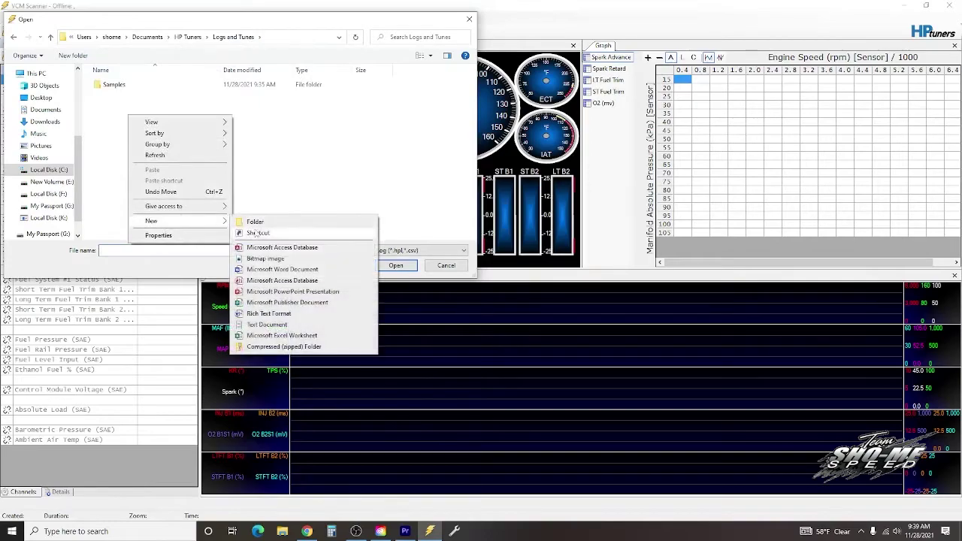
left_click(263, 223)
type("Camaro")
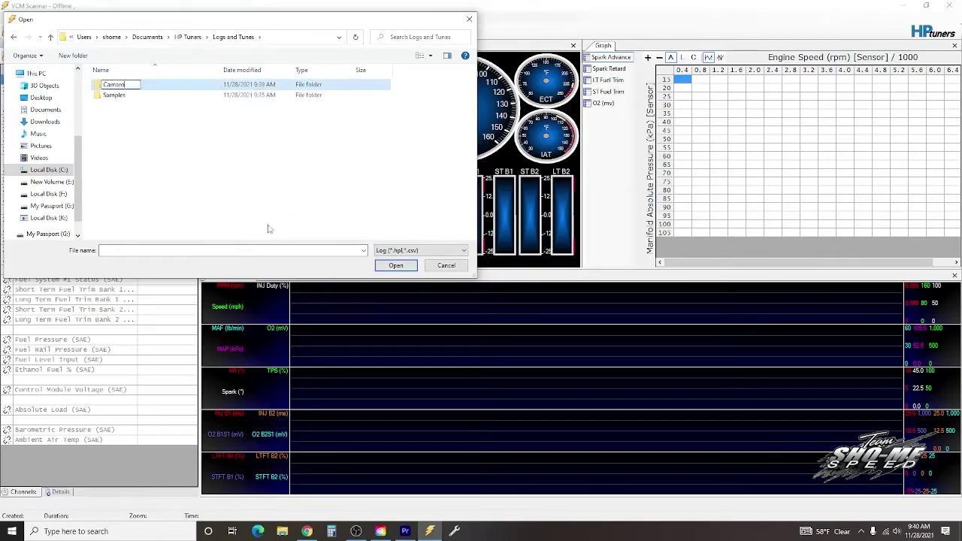
key("Return")
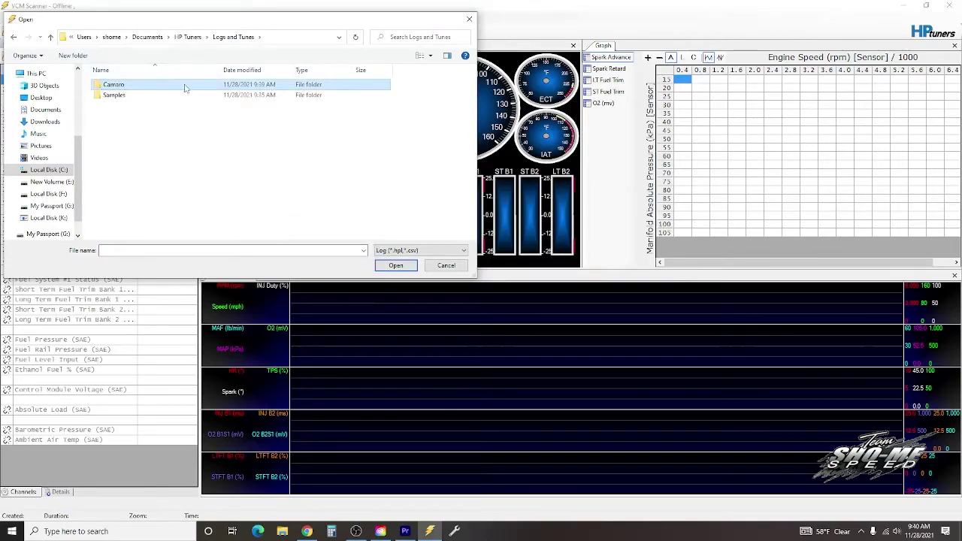
left_click(446, 265)
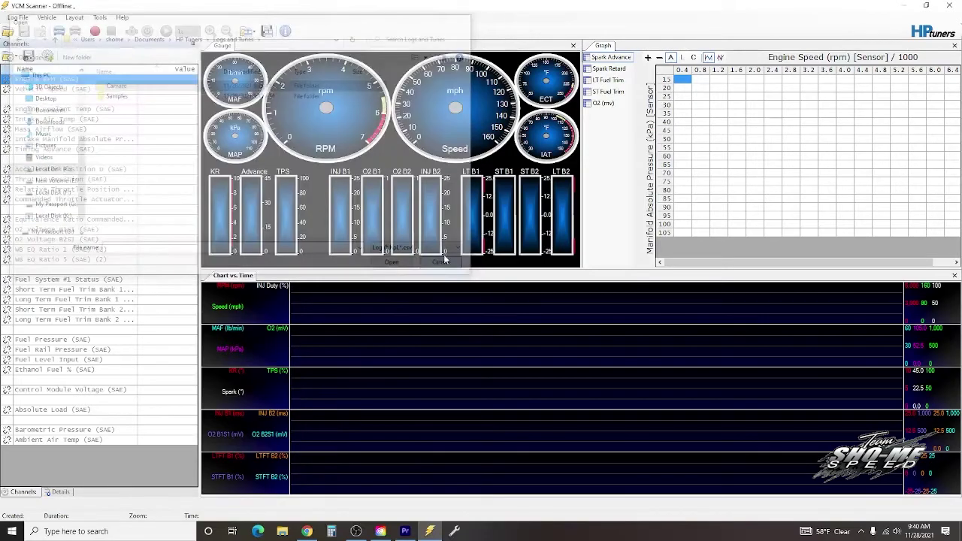
Reopen the "2009 Chevy Silverado LTFT Cruise Log" from the Samples folder
left_click(8, 31)
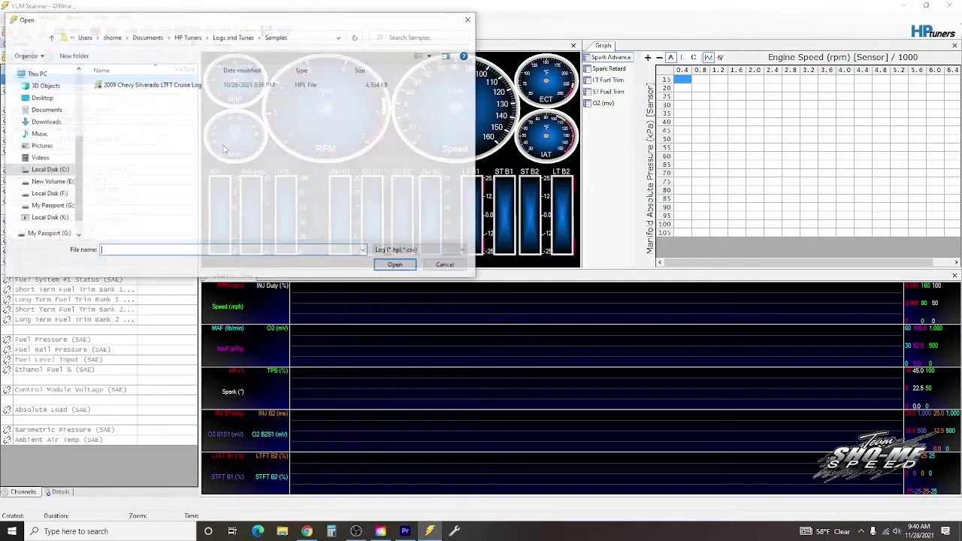
double_click(151, 78)
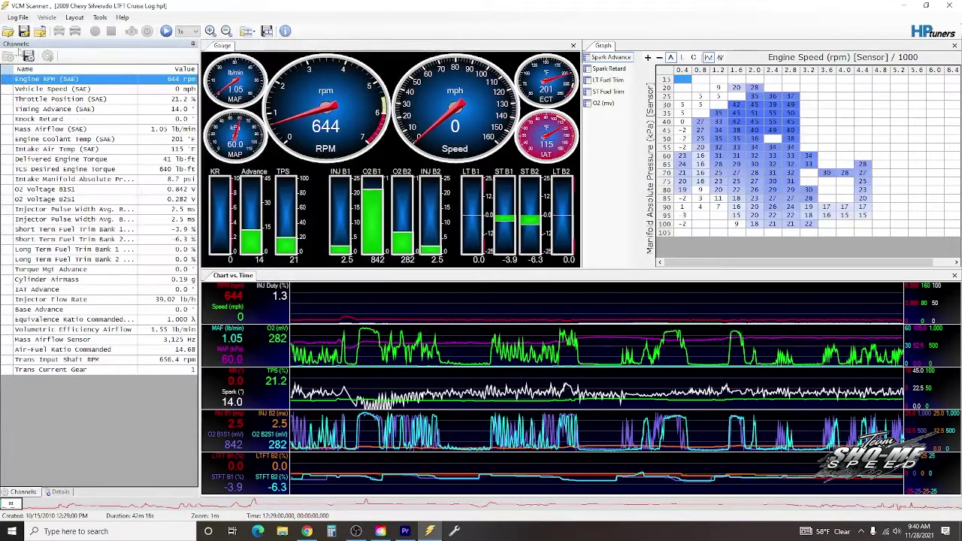
left_click(73, 20)
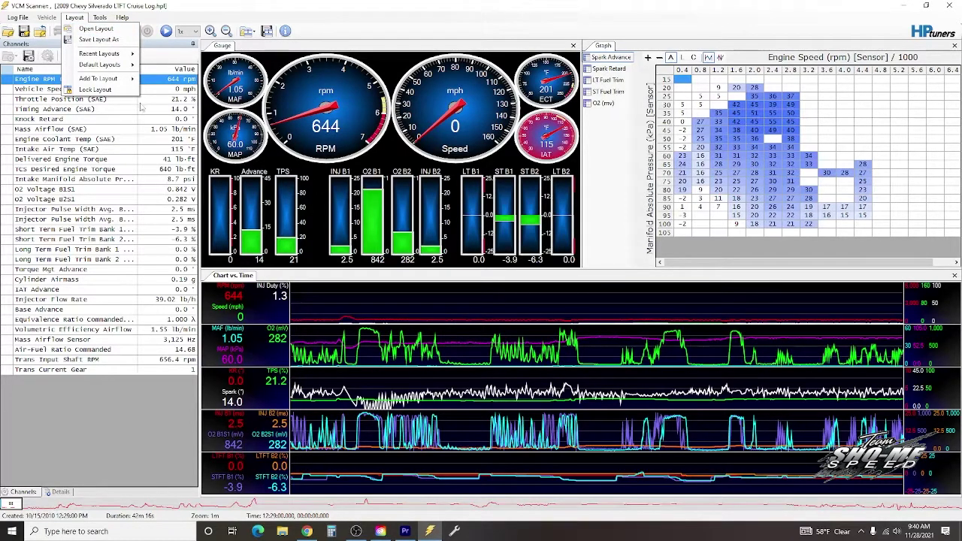
left_click(75, 18)
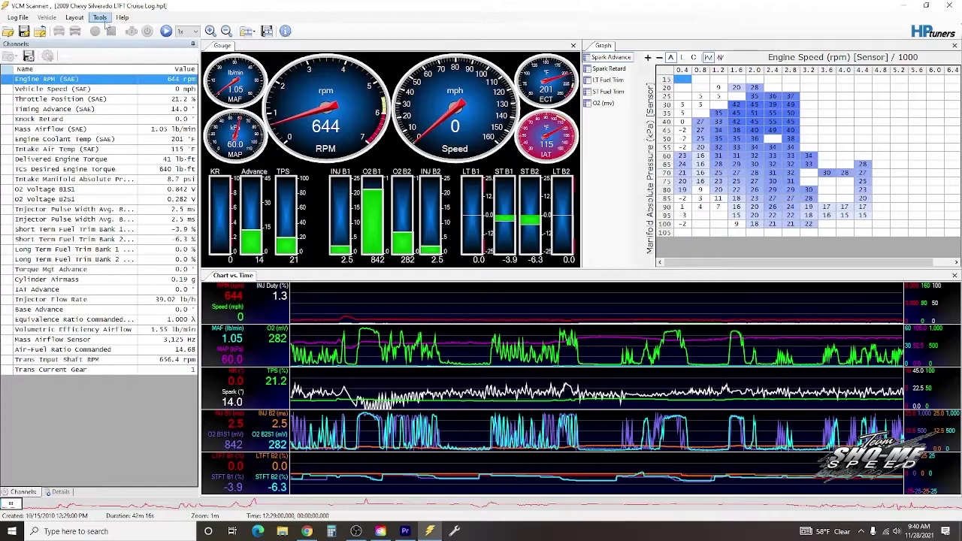
left_click(79, 21)
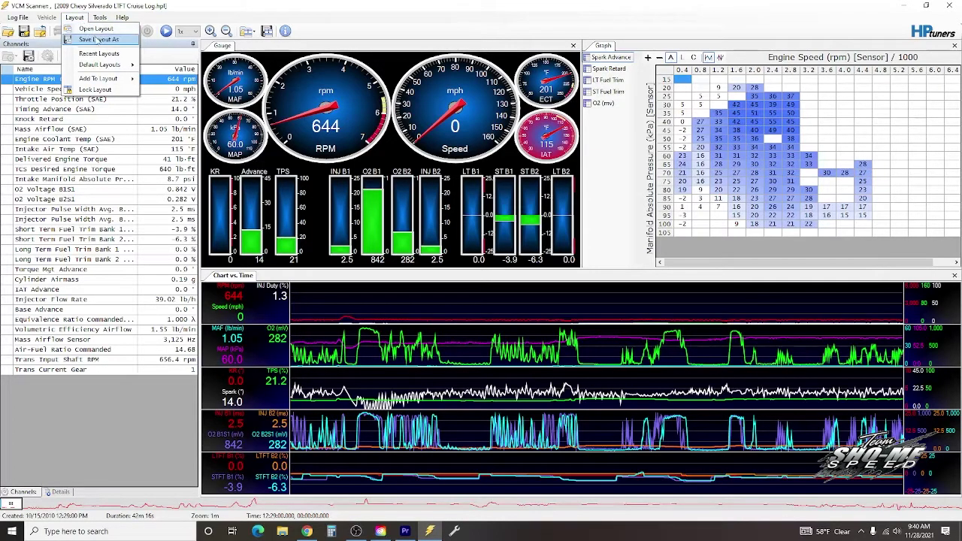
left_click(57, 378)
Open the gauge layout editor below the main gauges and set the RPM gauge's maximum limit to 7500
right_click(323, 183)
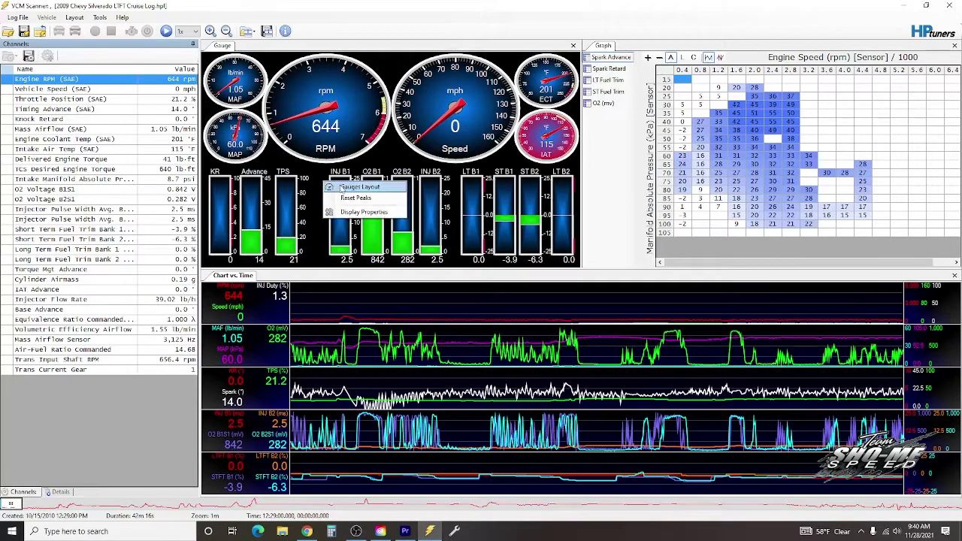
left_click(347, 189)
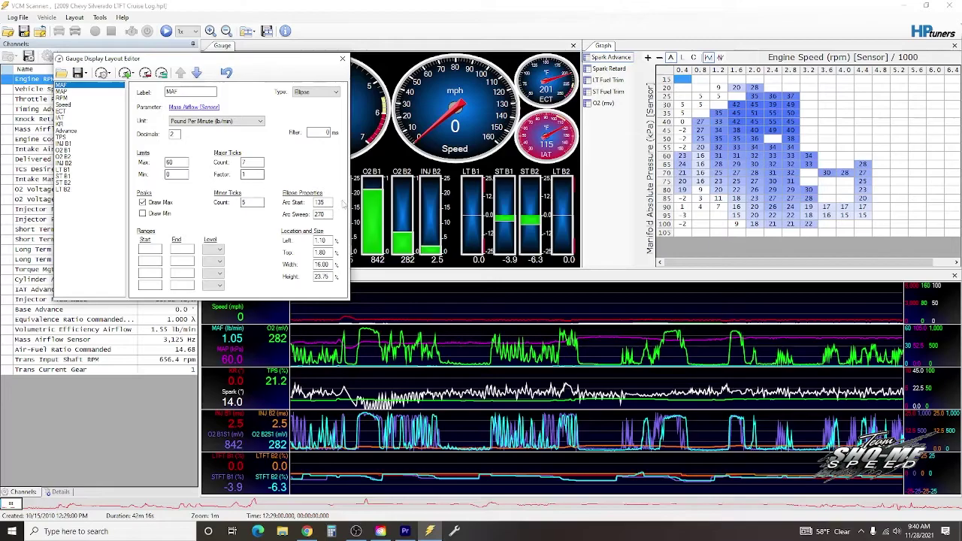
left_click_drag(260, 60, 281, 218)
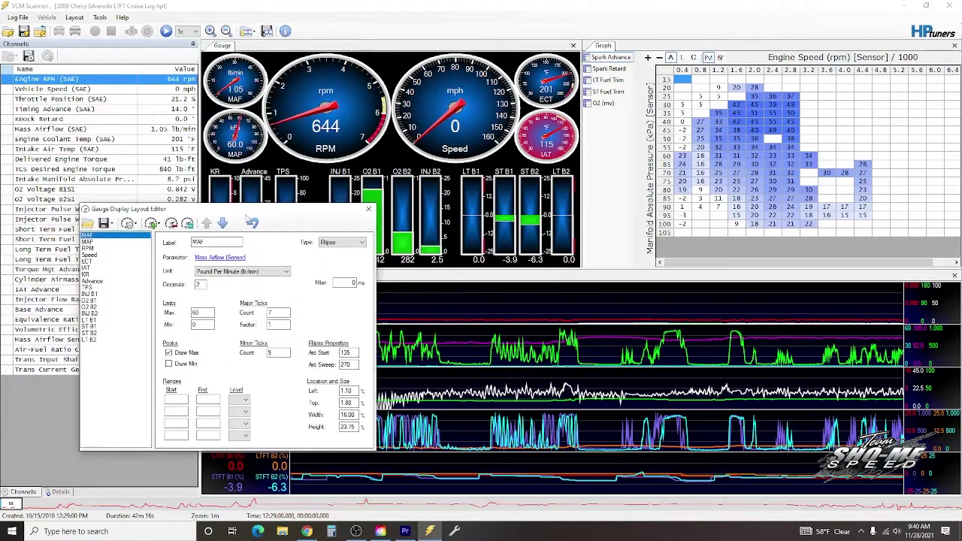
left_click(90, 249)
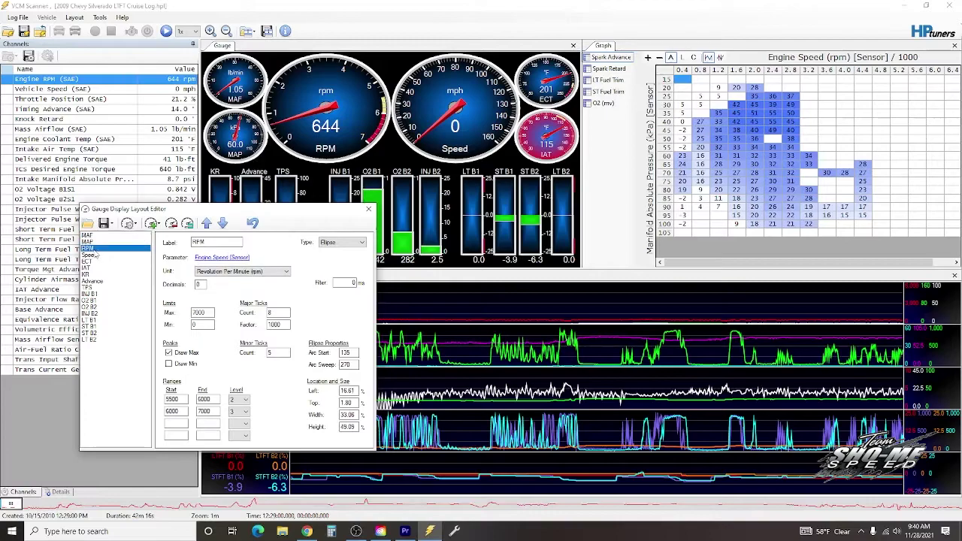
double_click(200, 314)
type("7500")
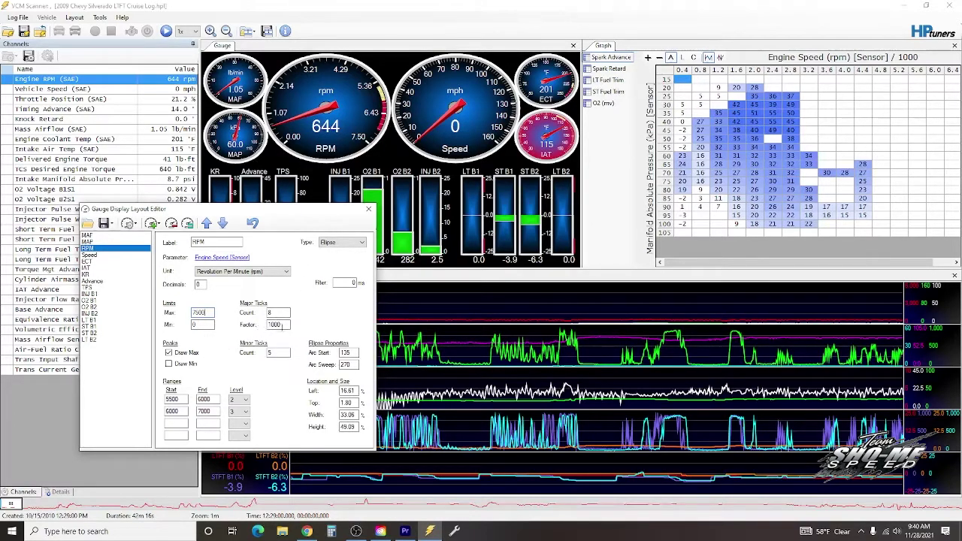
Try major tick factors of 0 and 10 on the RPM gauge
double_click(272, 325)
type("0")
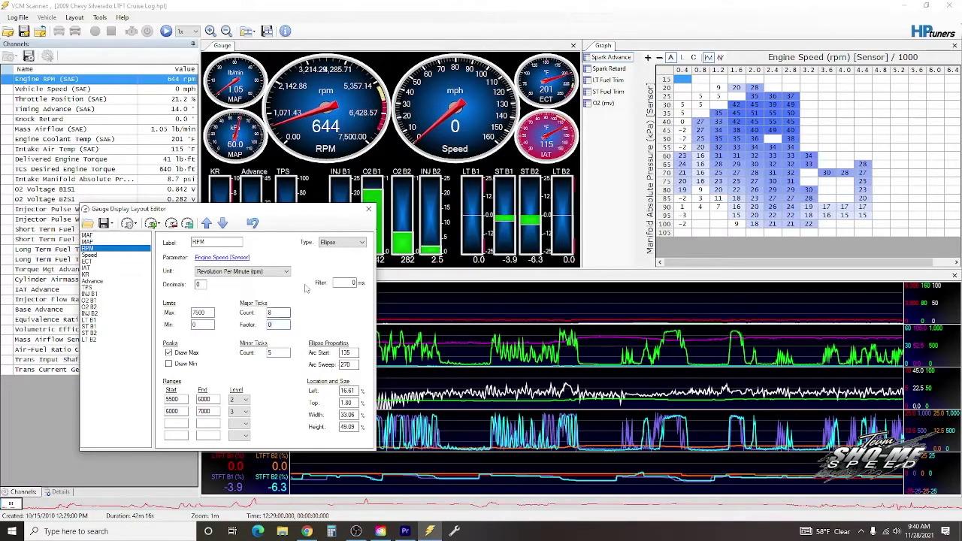
key("BackSpace")
type("10")
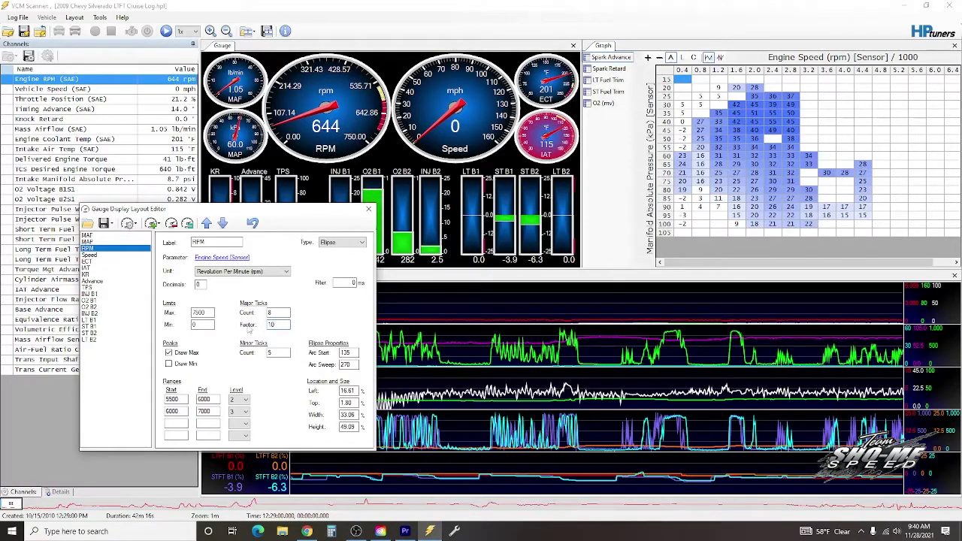
Try the vertical bar type for the RPM gauge and return it to Ellipse
left_click(359, 243)
left_click(344, 260)
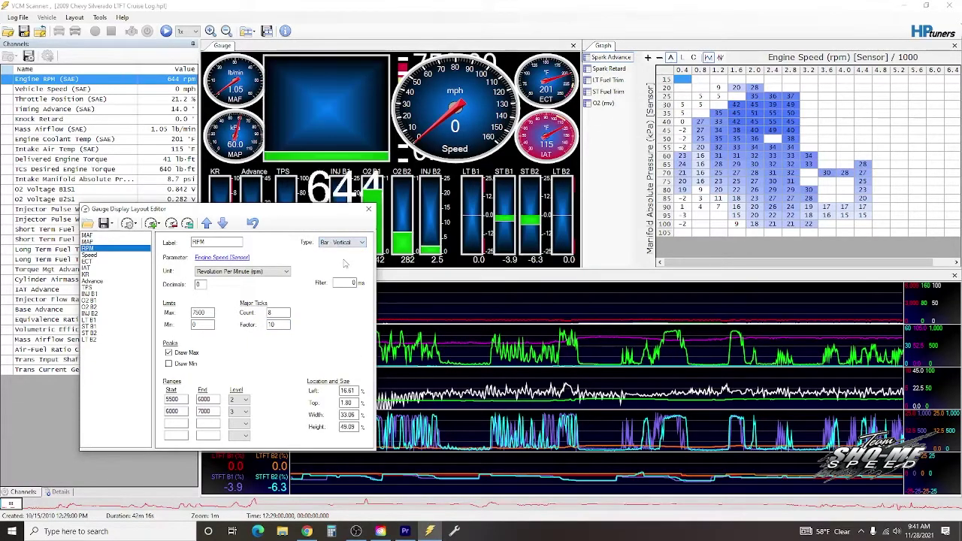
left_click(360, 243)
left_click(334, 251)
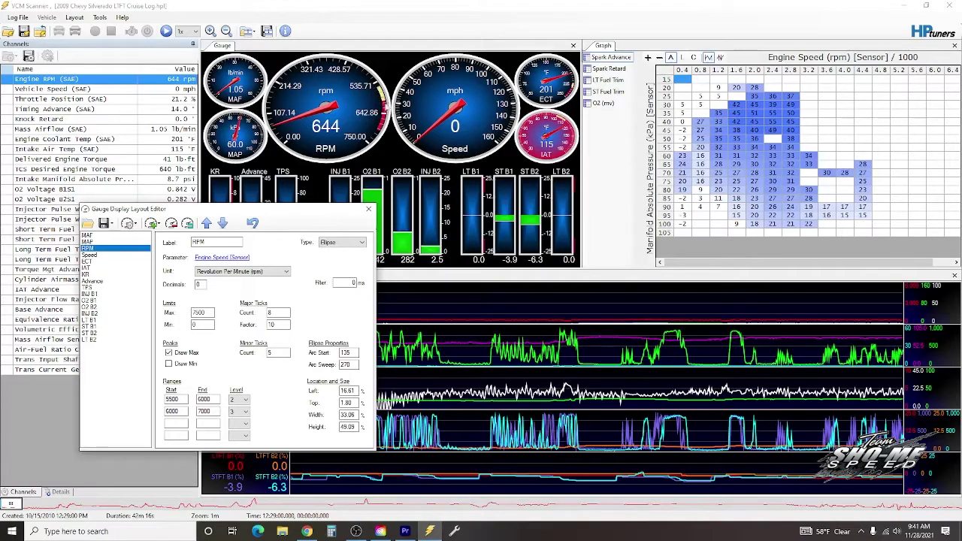
Try major tick counts of 10, 8 and 6 on the RPM gauge
double_click(278, 312)
type("1")
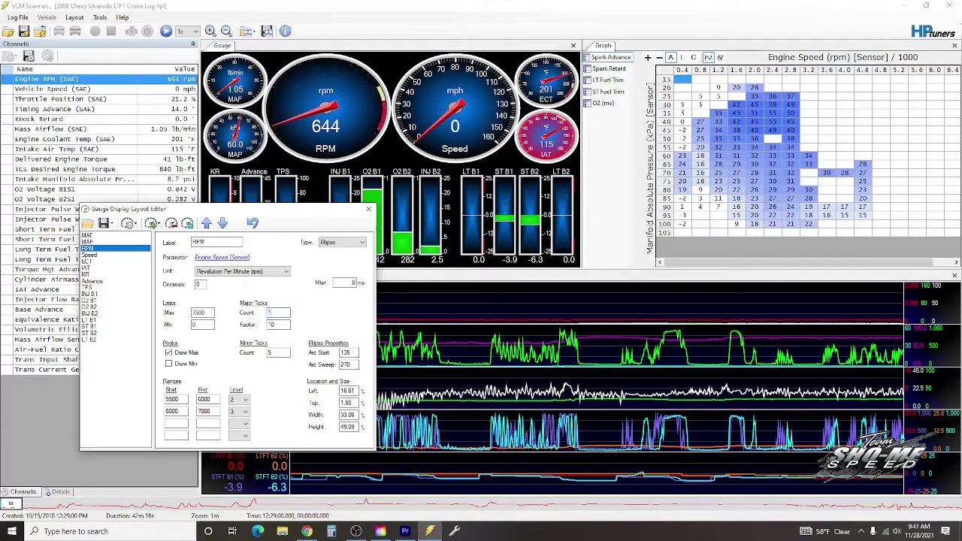
type("0")
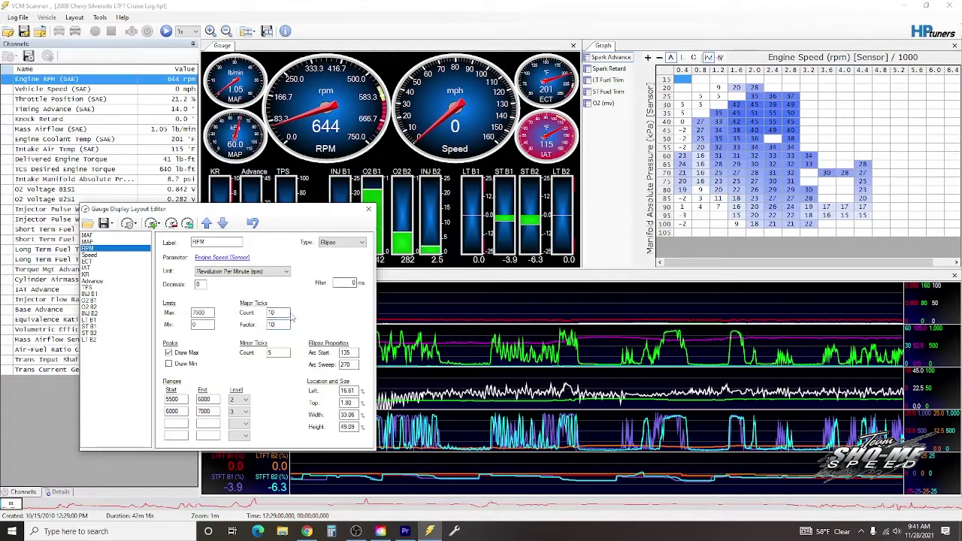
double_click(268, 314)
type("8")
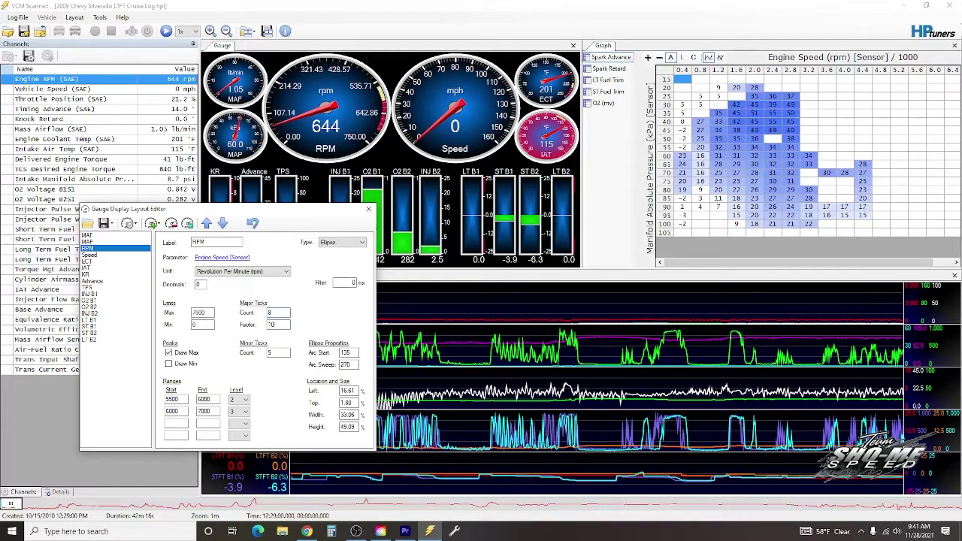
type("6")
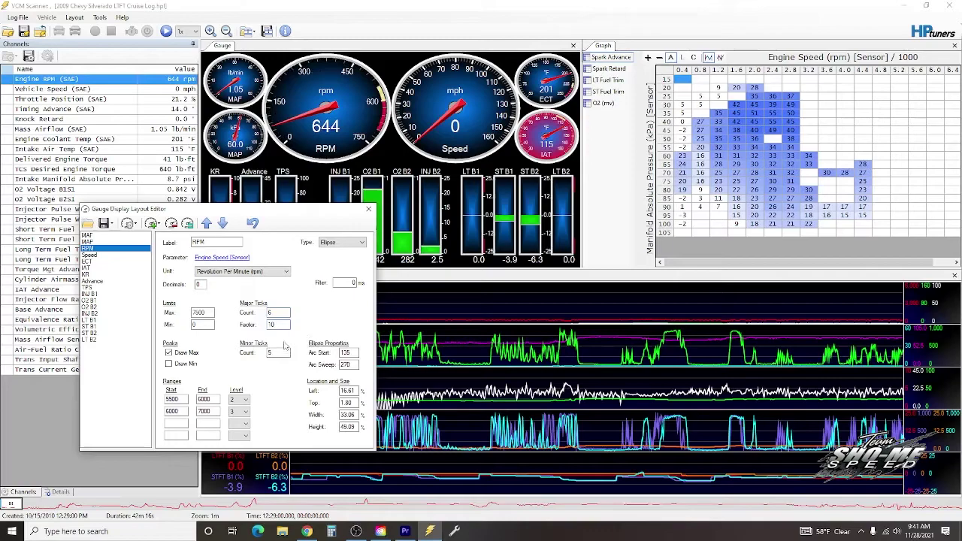
Set the RPM gauge's major tick factor to 1000 and its major tick count to 8
left_click(277, 325)
type("0")
left_click_drag(287, 325, 222, 338)
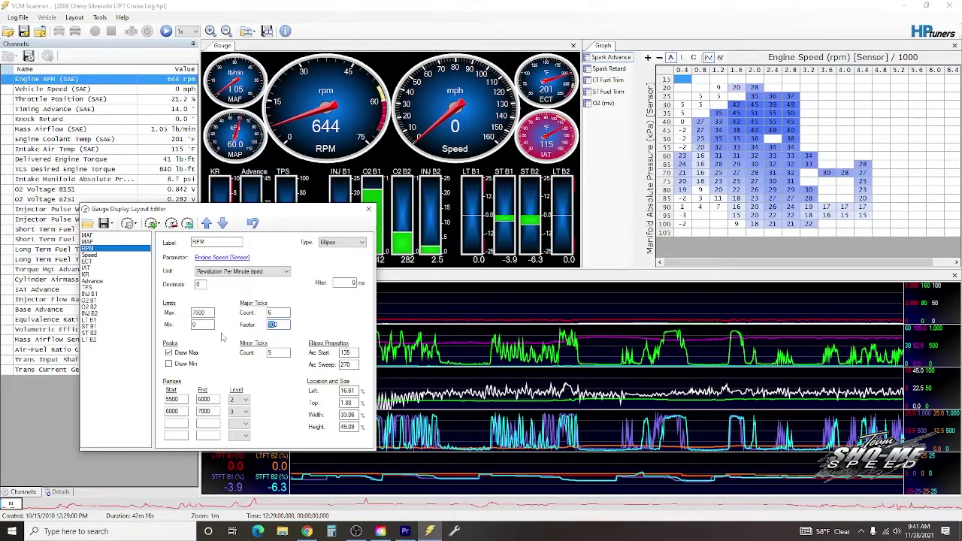
type("1000")
type("10")
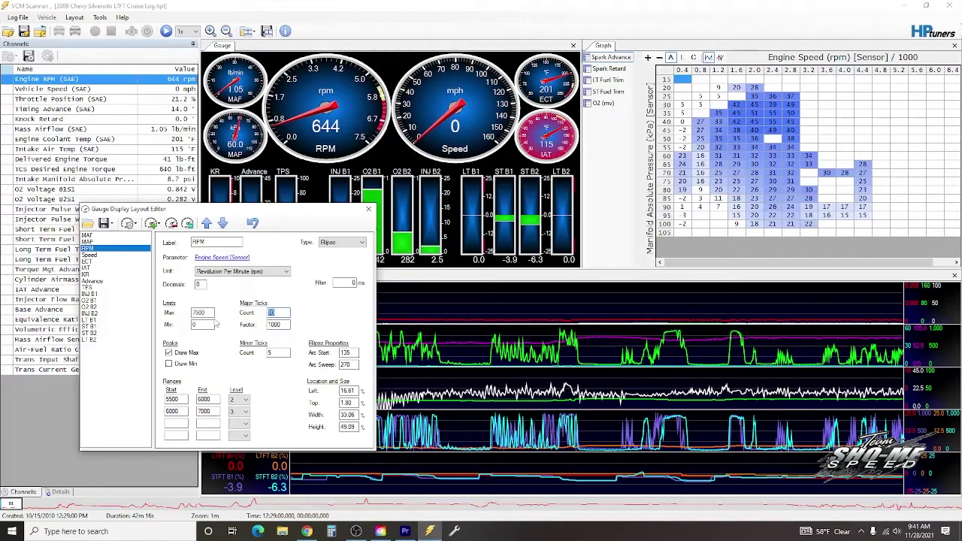
type("8")
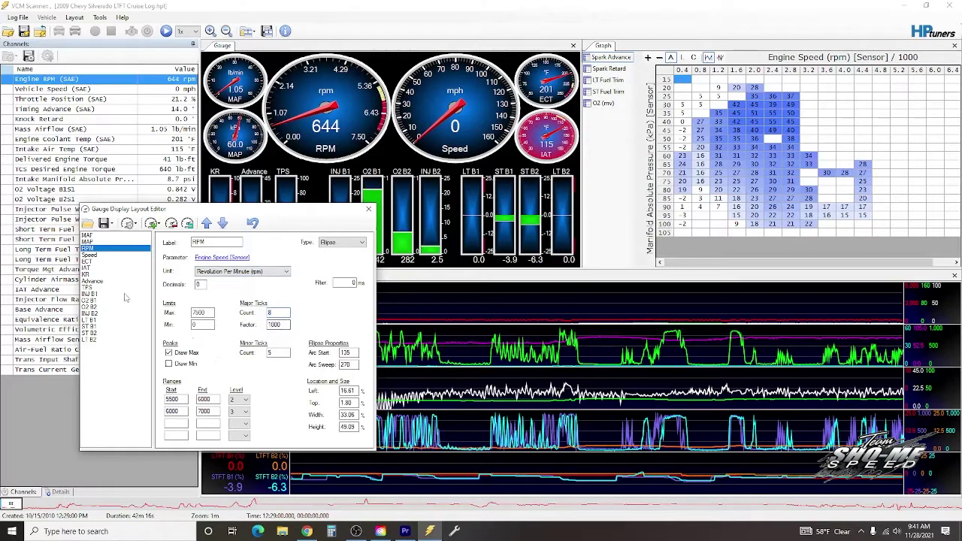
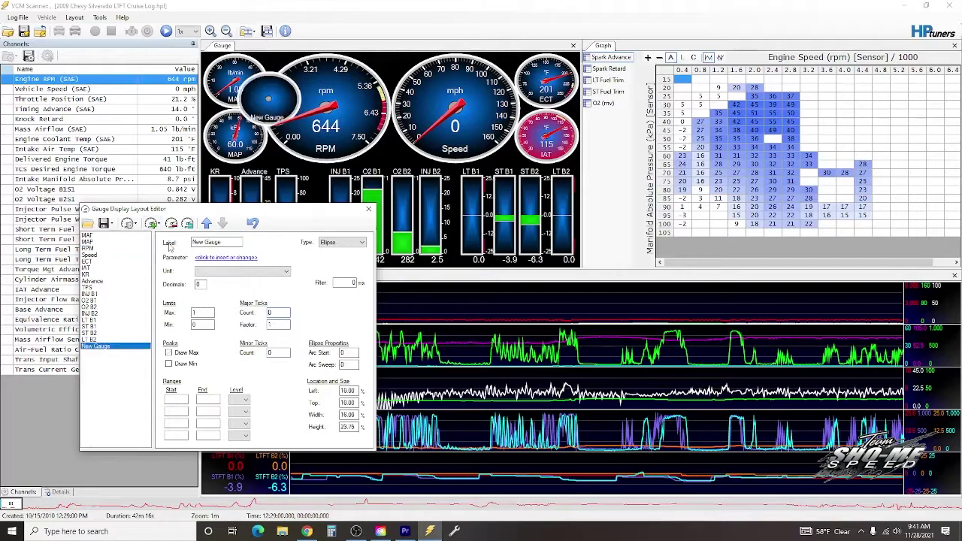
Assign the Engine Oil Pressure parameter to the new gauge, using the generic sensor version
left_click(222, 257)
left_click(87, 119)
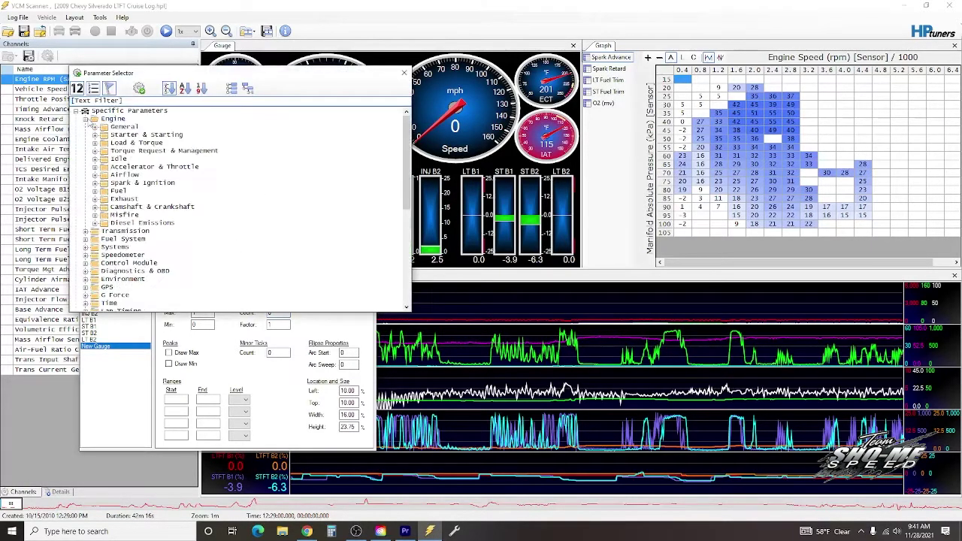
left_click(95, 126)
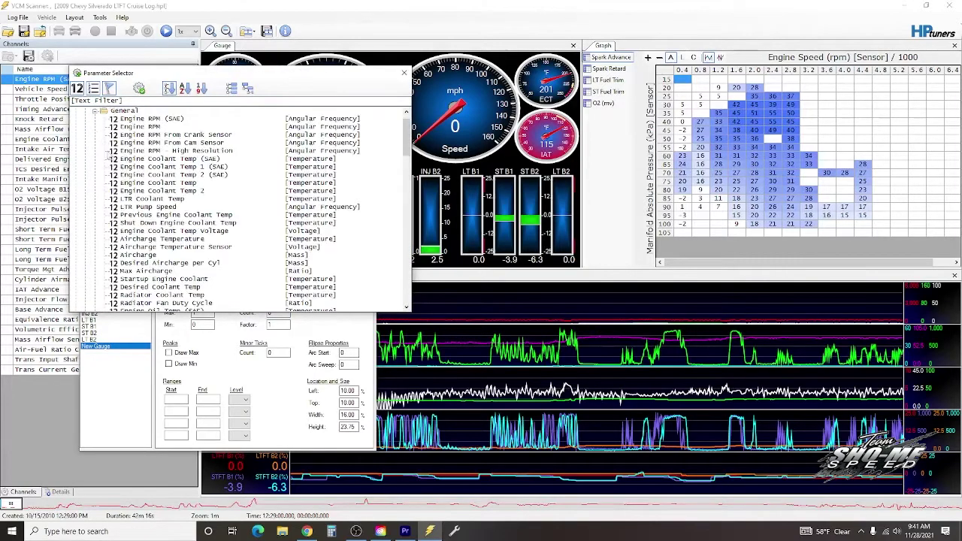
scroll(173, 233, "down", 3)
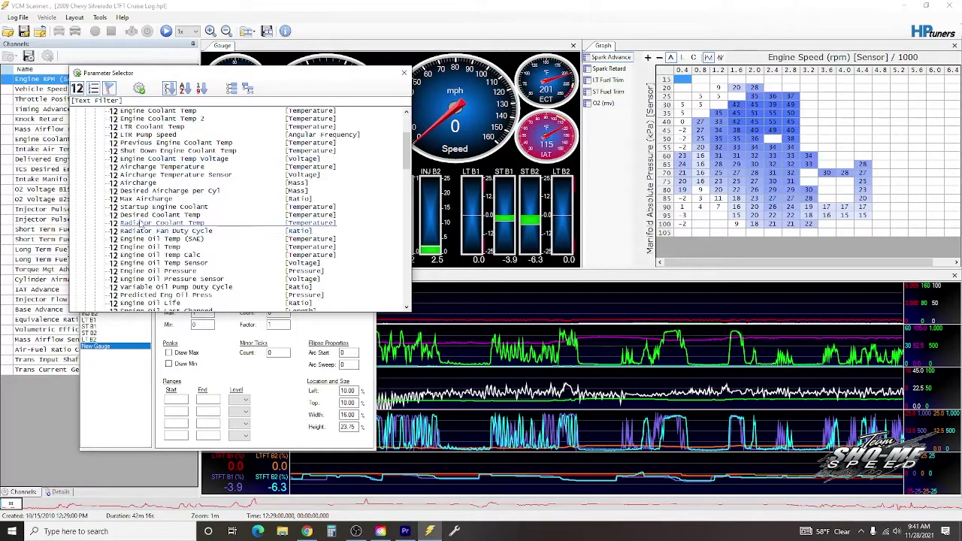
scroll(183, 267, "down", 1)
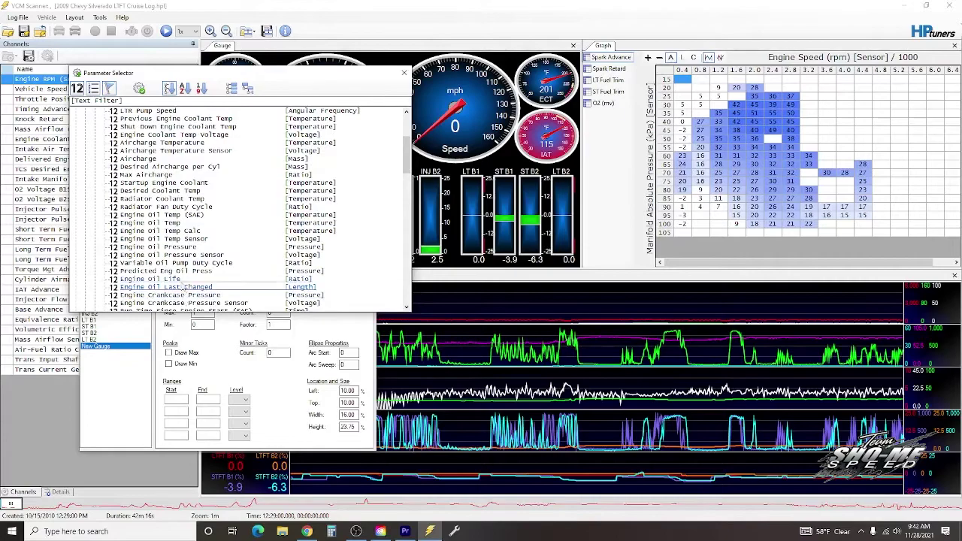
left_click(177, 247)
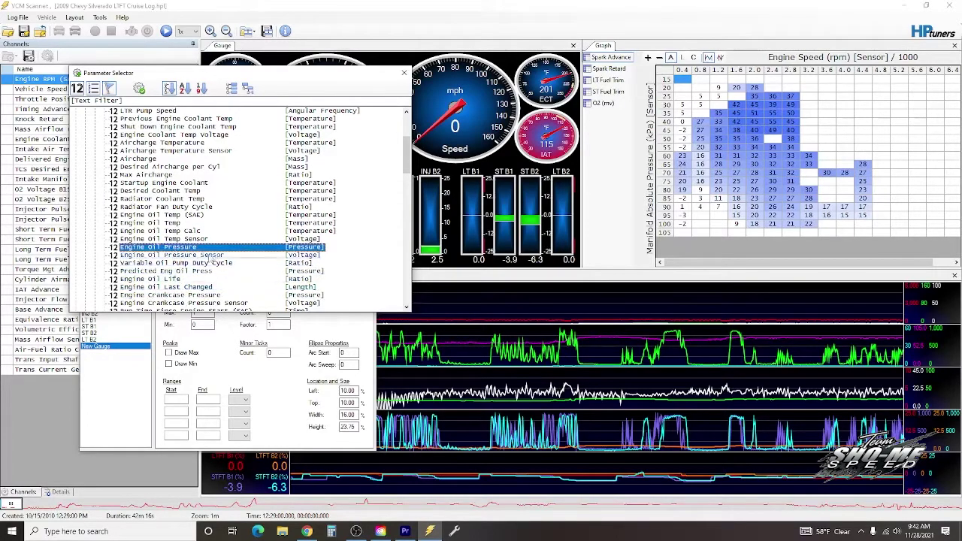
double_click(181, 248)
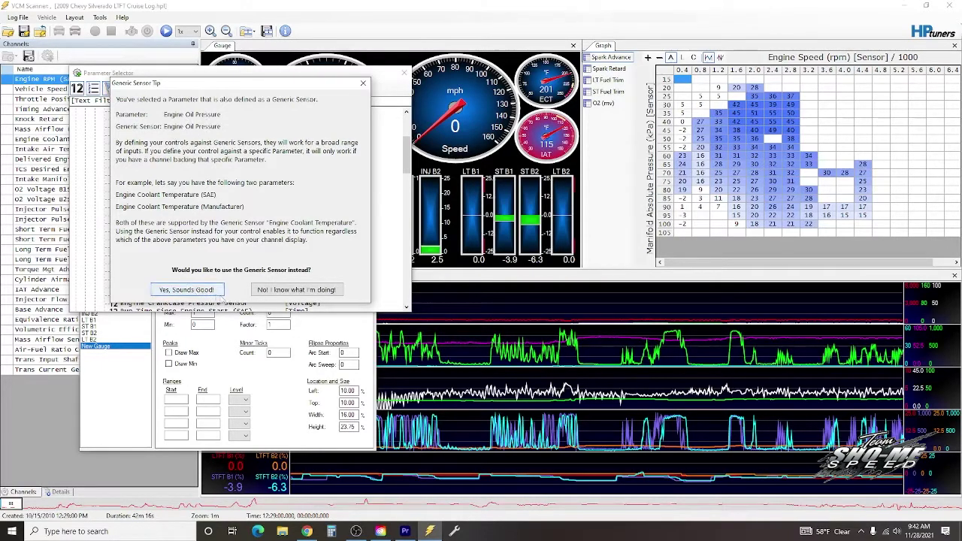
left_click(218, 291)
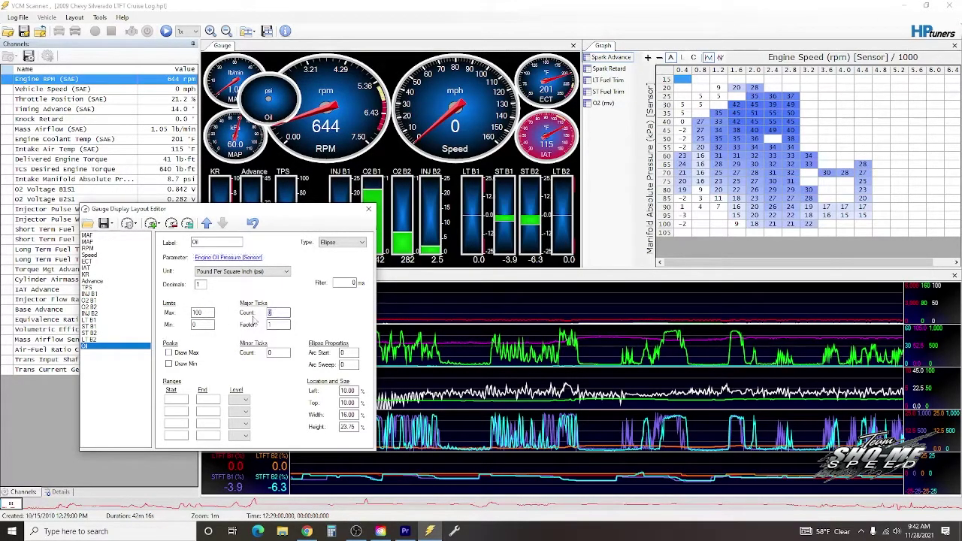
Set the Oil gauge to 10 major ticks, 5 minor ticks and an arc sweep of 100, and enable drawing the maximum peak
type("10")
key("Tab")
left_click(170, 352)
type("100")
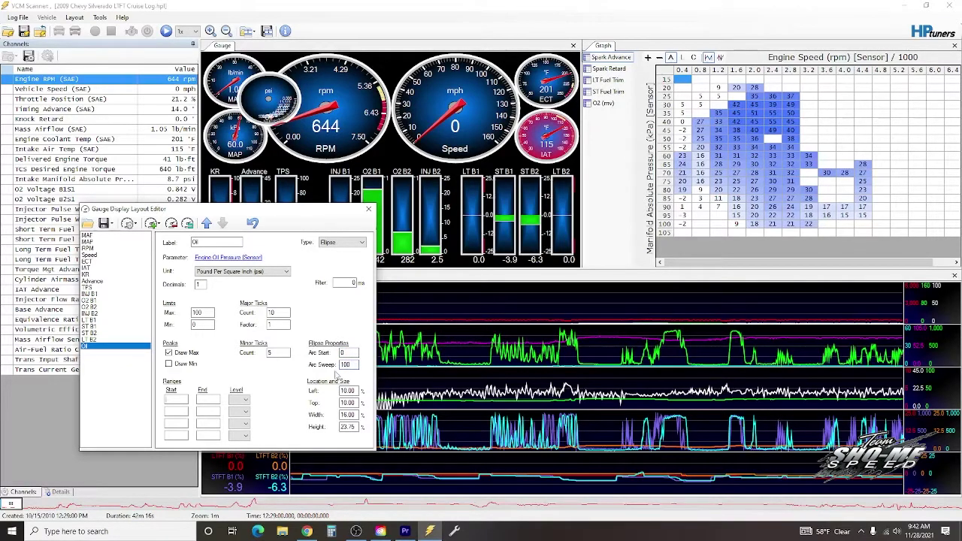
Try arc start values of 270 and 90 on the Oil gauge
double_click(346, 353)
type("270")
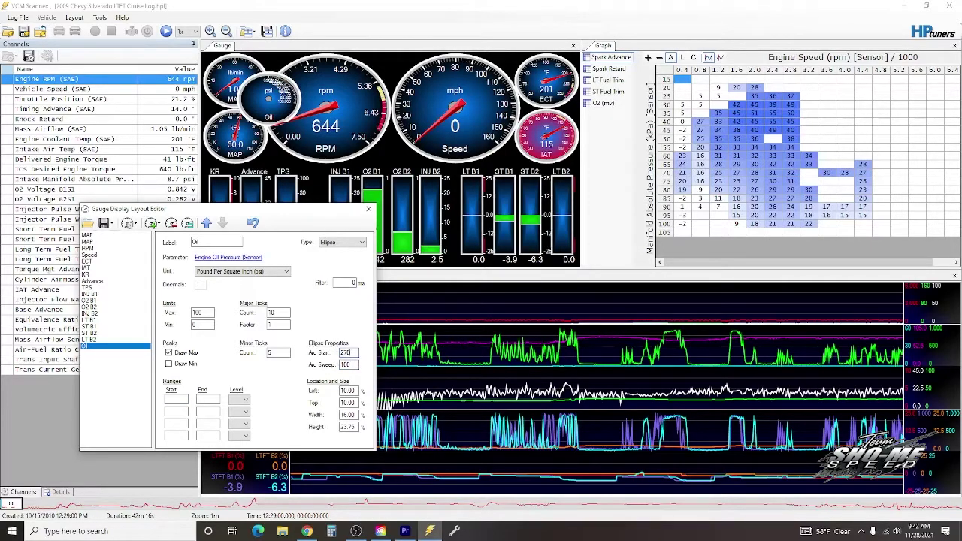
key("BackSpace")
key("BackSpace")
key("BackSpace")
type("90")
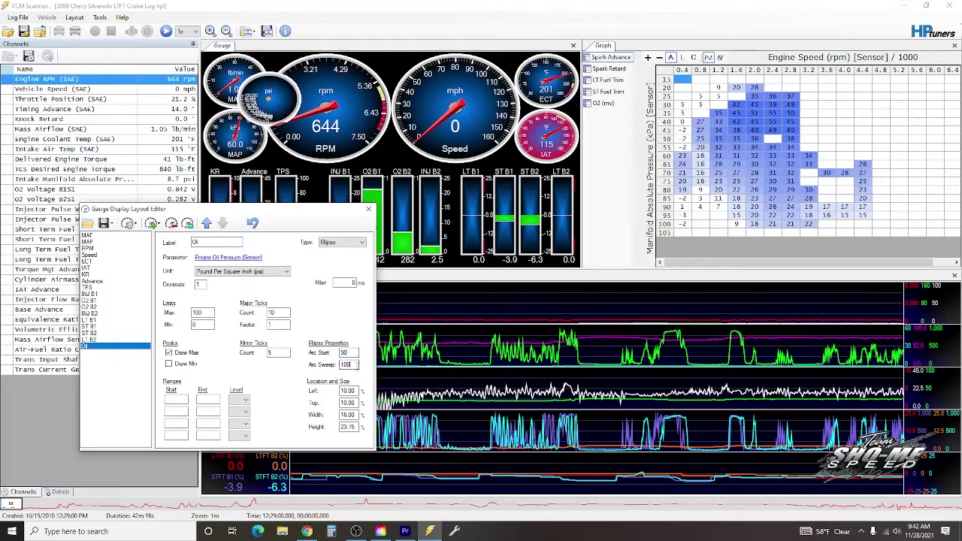
Set the Oil gauge's arc sweep to 360 and its arc start to 0
double_click(357, 365)
type("360")
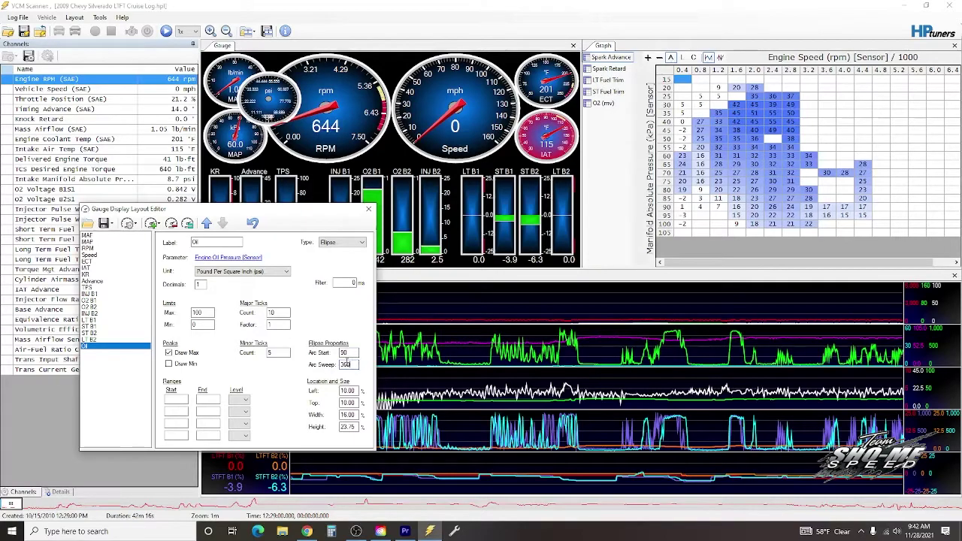
double_click(345, 353)
type("0")
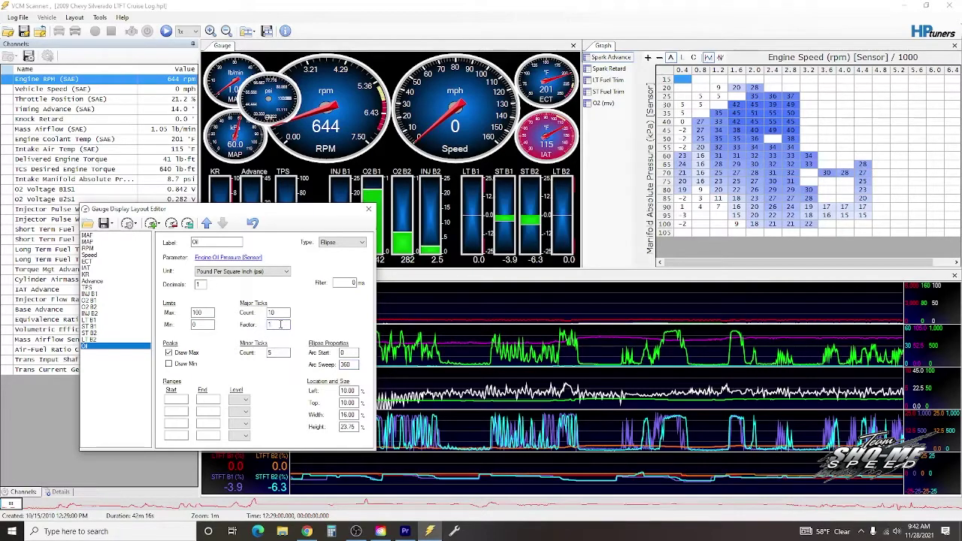
Set the Oil gauge's major tick factor to 10, and try left positions of 100% and 1% before returning to 10%
left_click(279, 324)
type("0")
double_click(348, 391)
type("100")
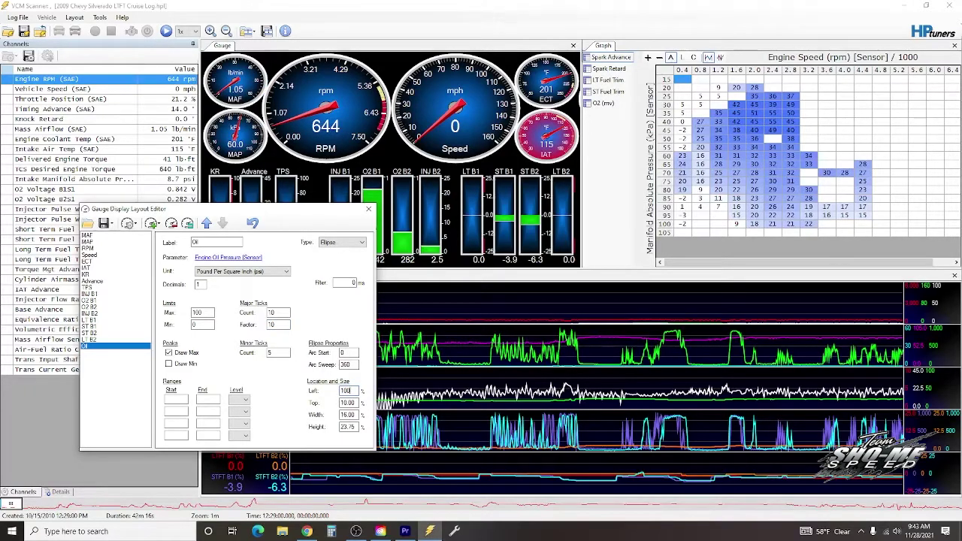
key("BackSpace")
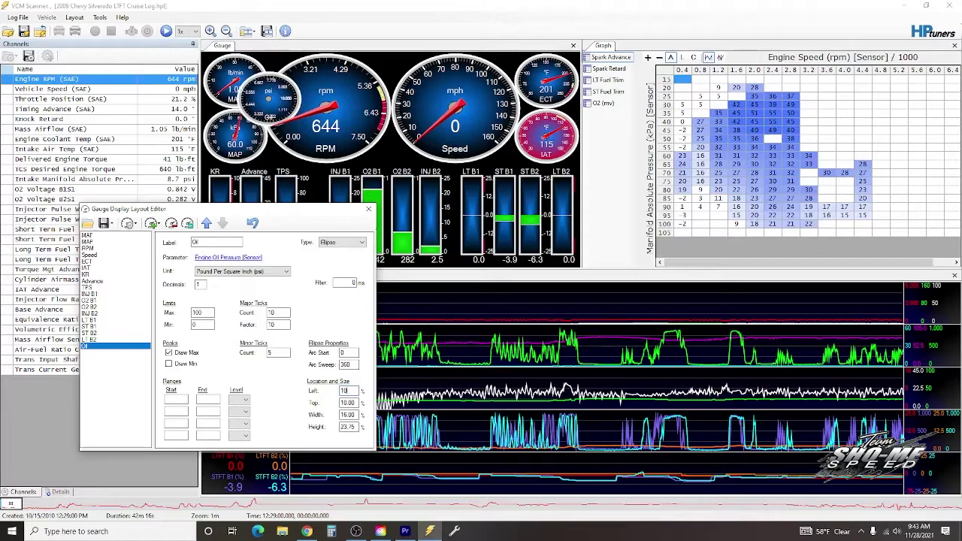
key("BackSpace")
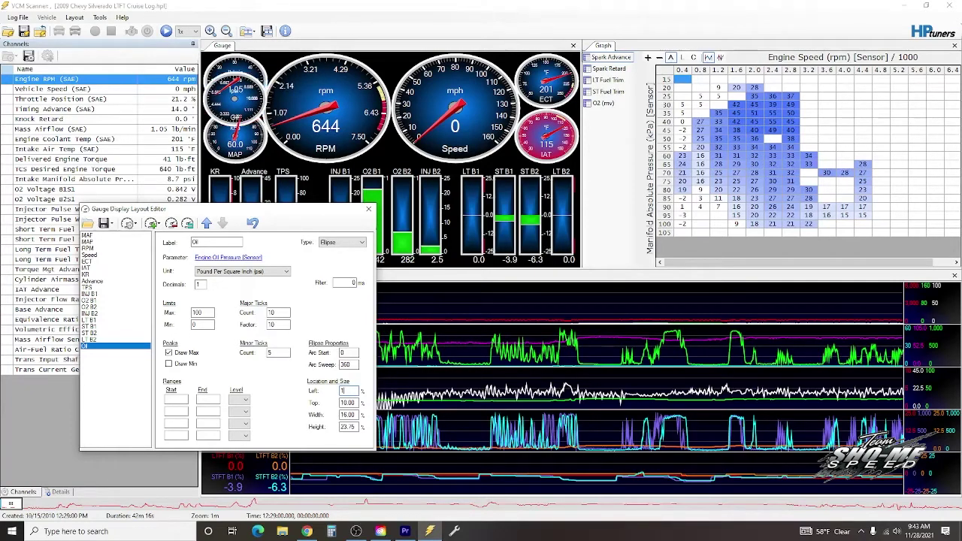
type("0")
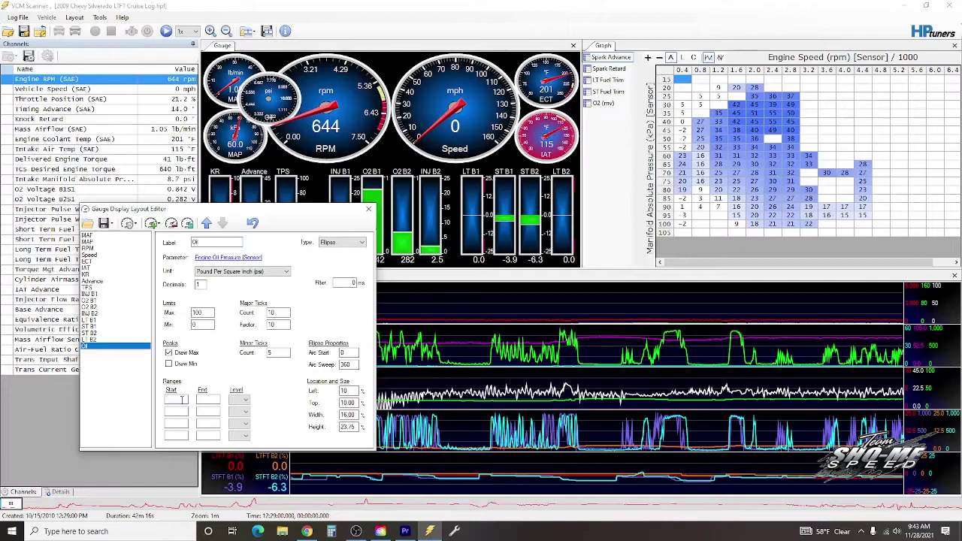
Give the Oil gauge a range starting at 20 and ending at 10 with level 1, and close the gauge layout editor
left_click(237, 400)
type("10")
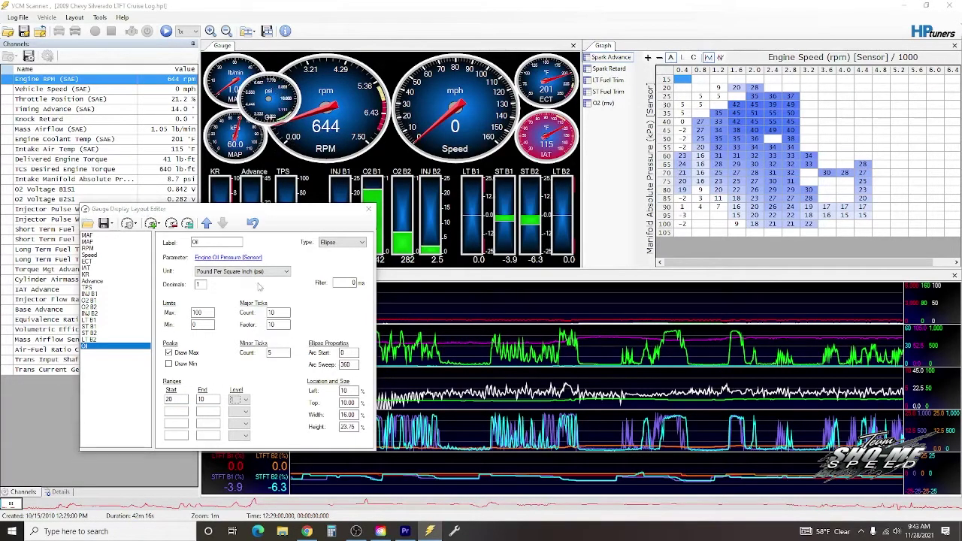
left_click(368, 209)
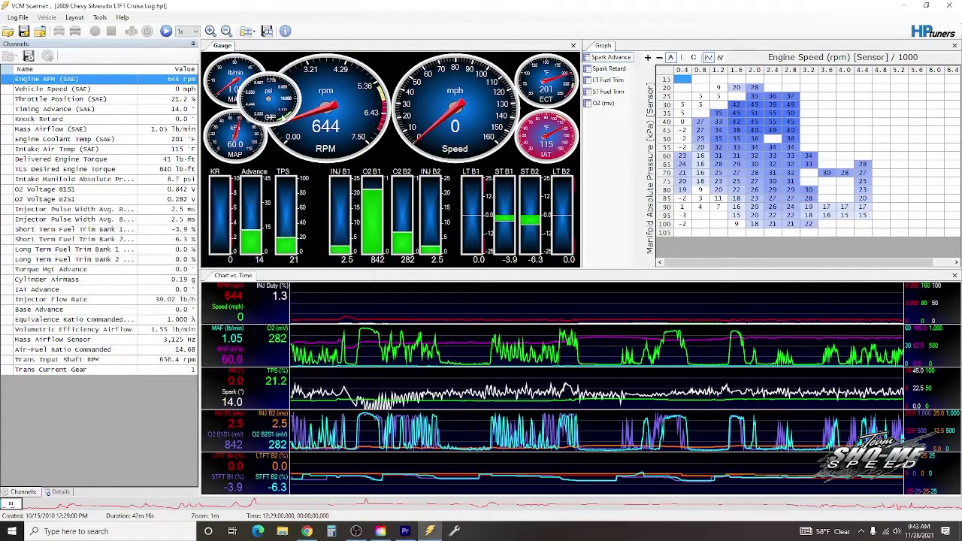
Reopen the gauge layout editor, delete the Oil gauge and close the editor
right_click(304, 168)
left_click(342, 171)
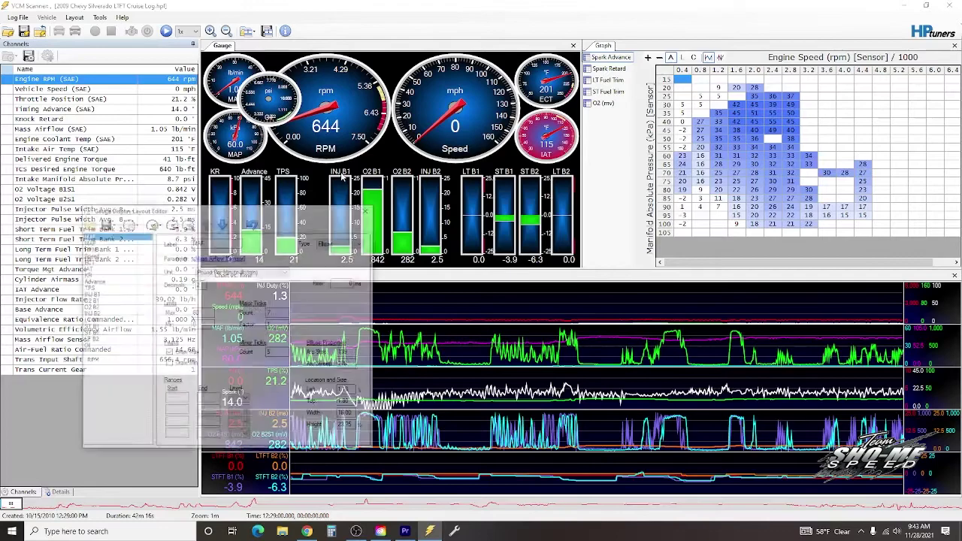
left_click(87, 346)
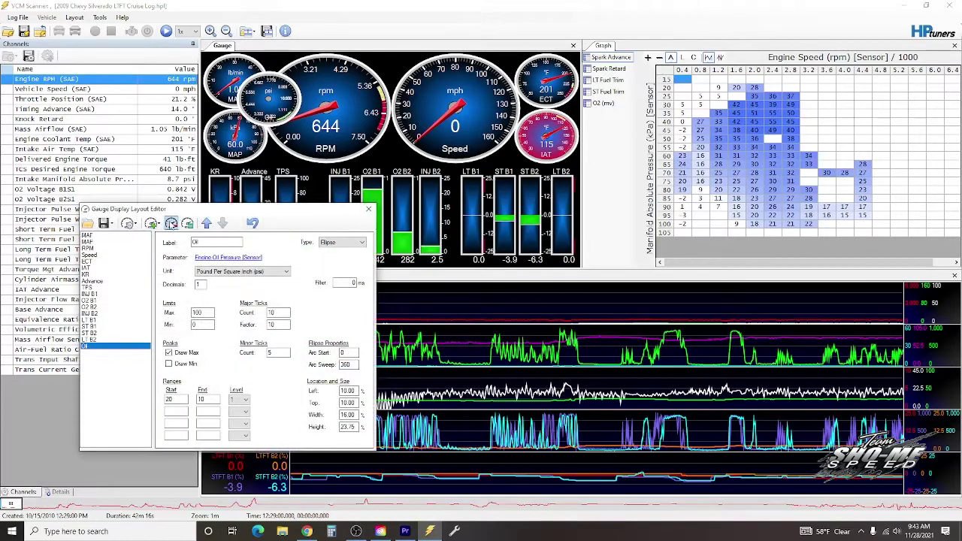
left_click(172, 223)
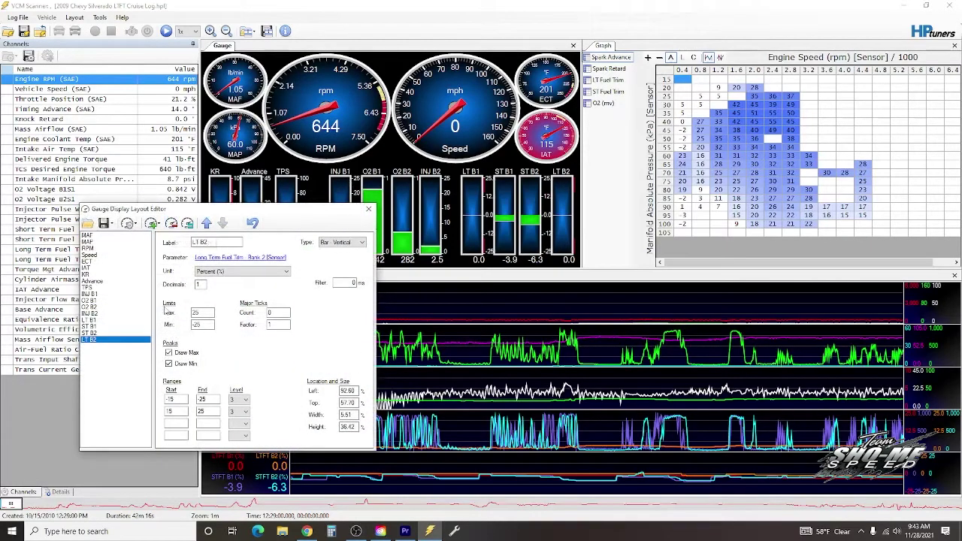
left_click(368, 209)
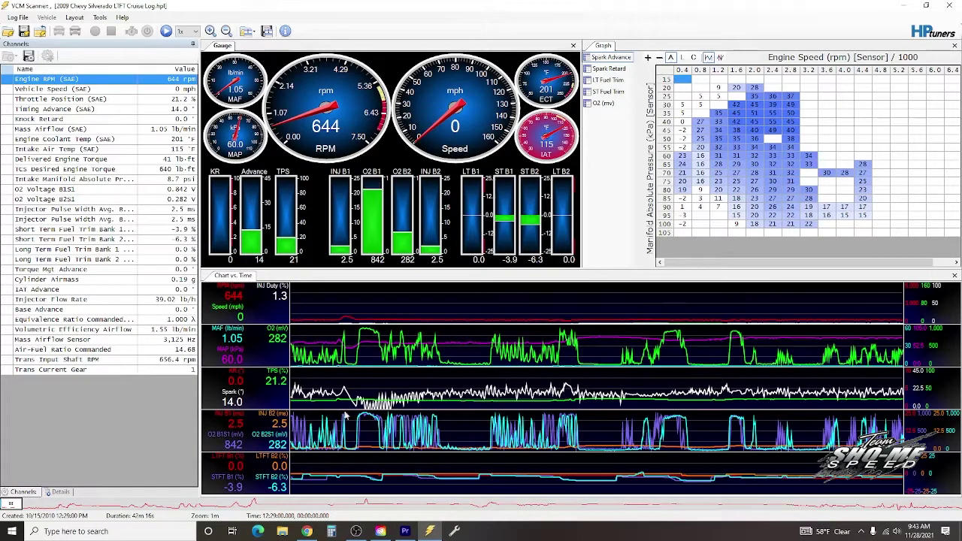
Open the charts layout editor and view the properties of the RPM and Speed series in Group 1
right_click(270, 399)
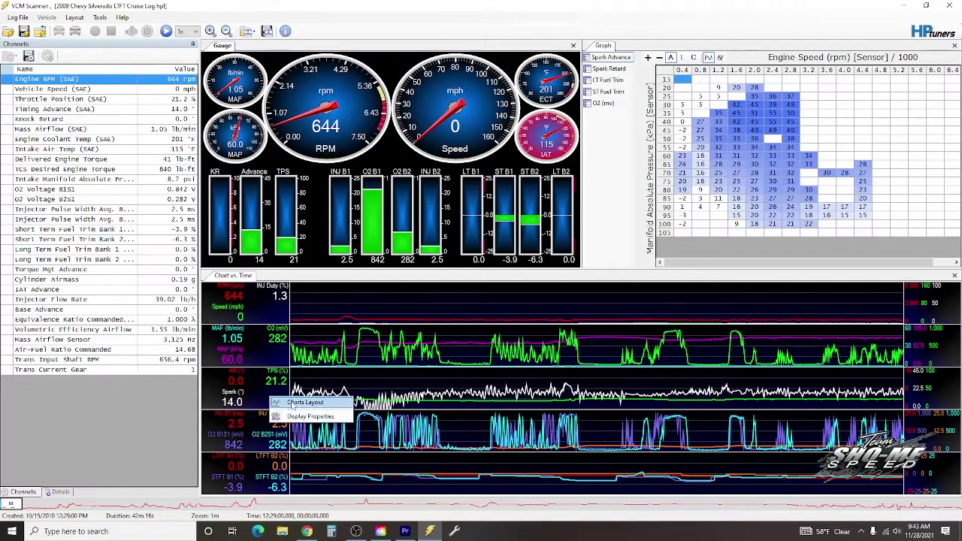
left_click(305, 402)
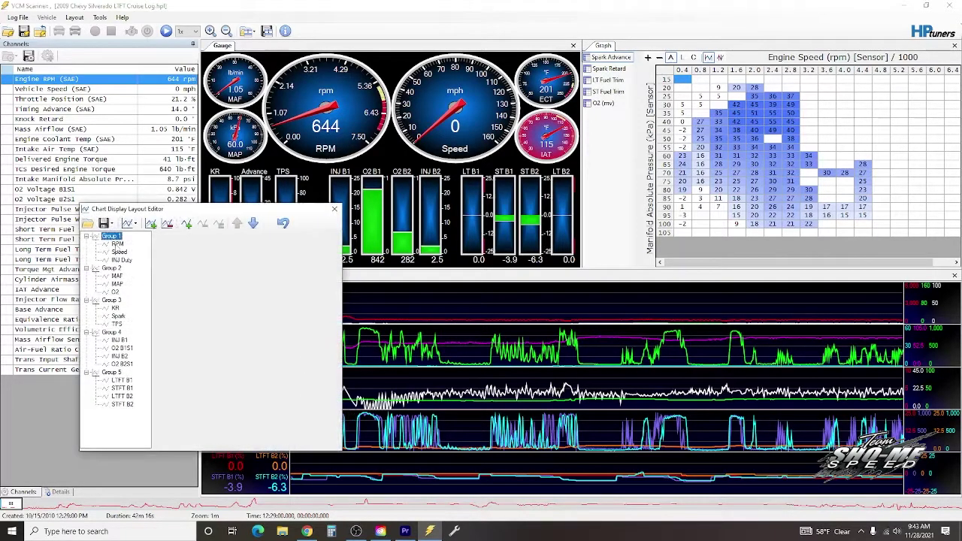
left_click(117, 244)
left_click(118, 253)
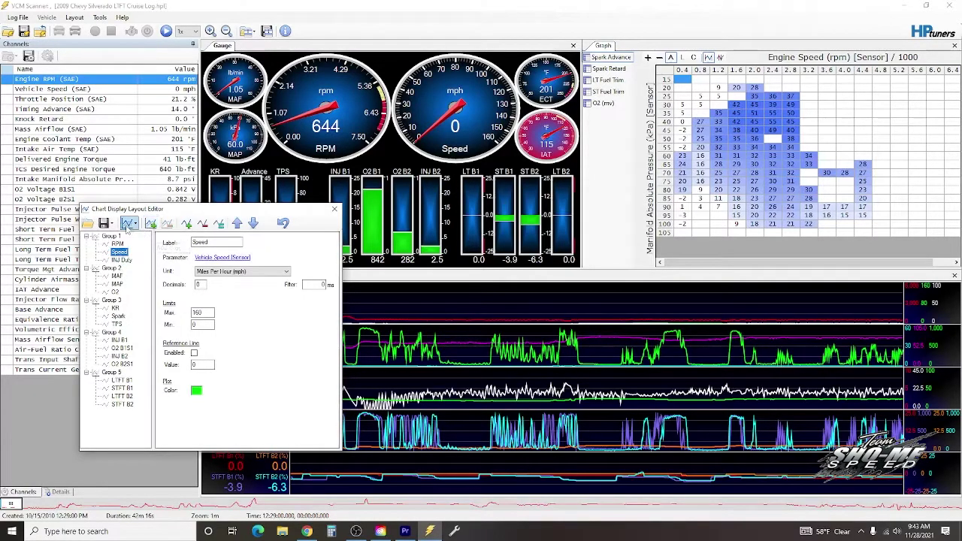
Add a new series to Group 1 and open the Engine parameter category to choose its parameter
left_click(186, 224)
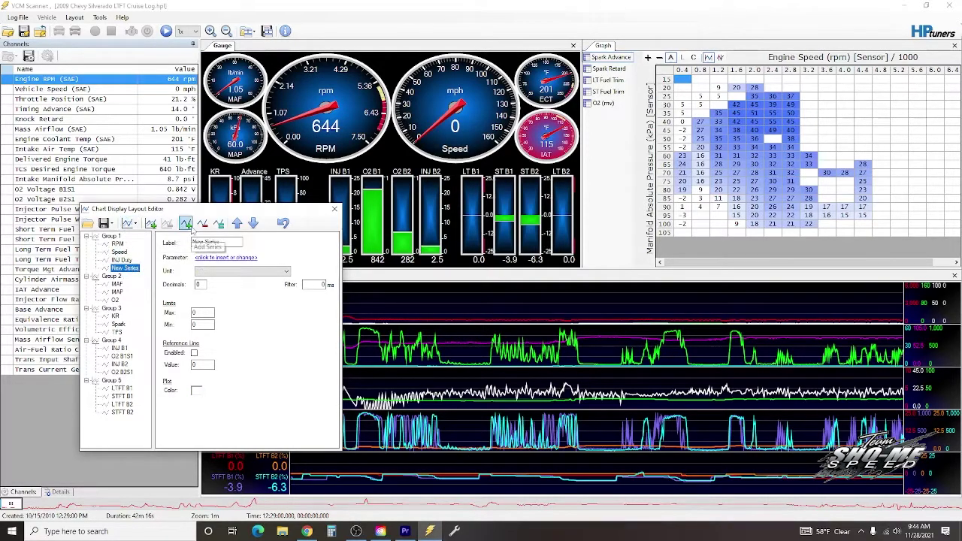
left_click(209, 258)
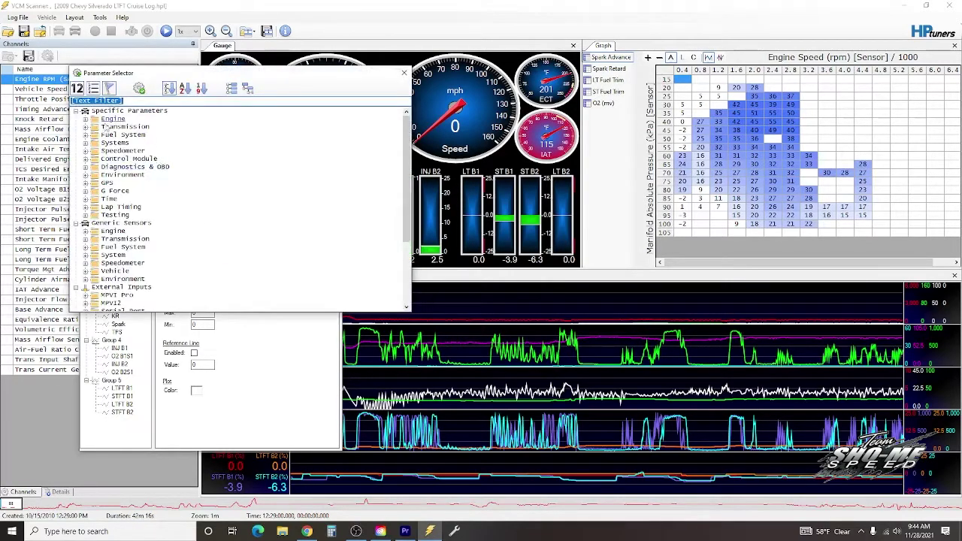
left_click(85, 118)
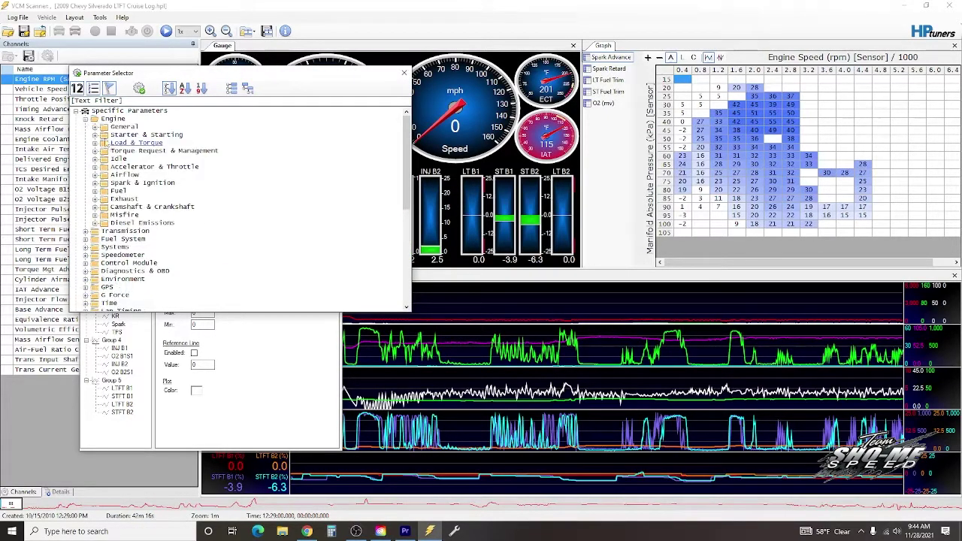
Try filtering the parameter list by "iac" and clear the filter text
left_click(120, 100)
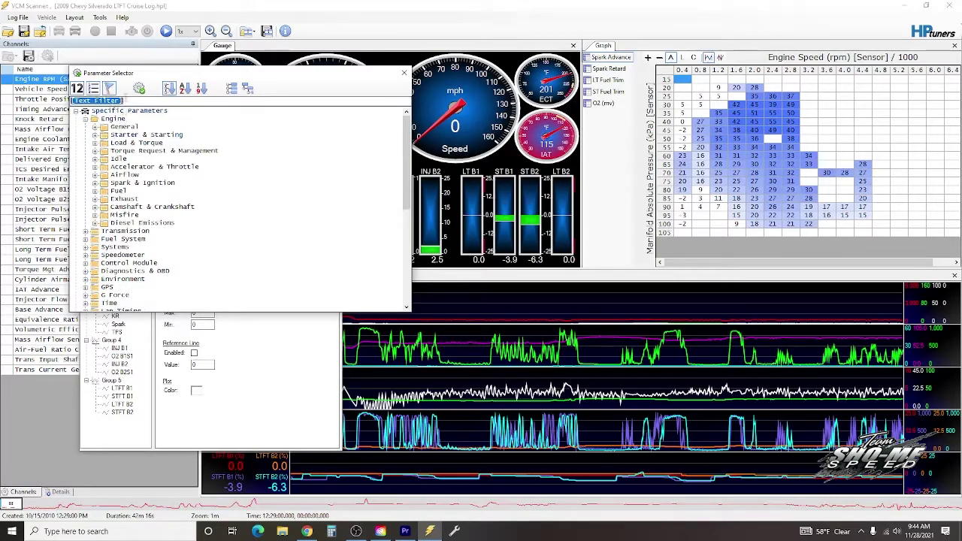
type("iac")
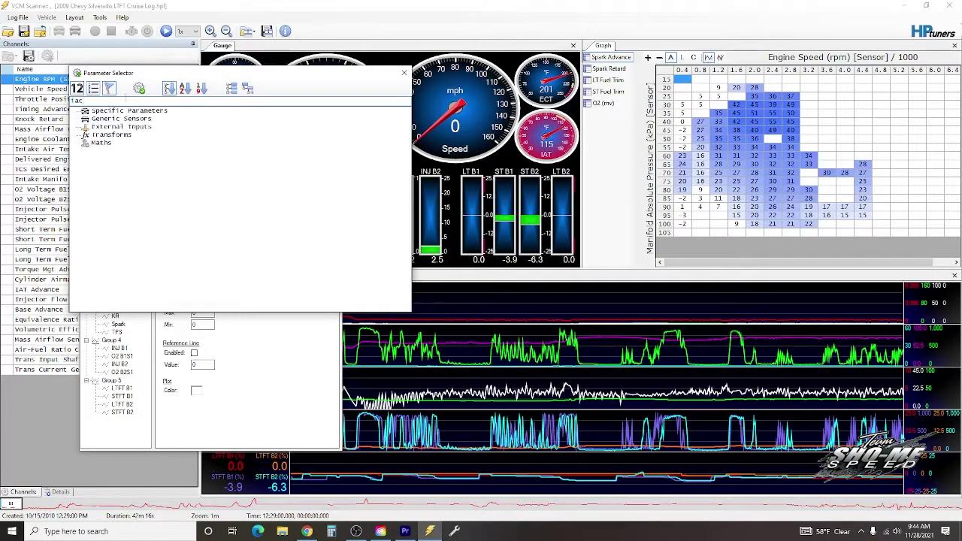
key("BackSpace")
key("BackSpace")
key("BackSpace")
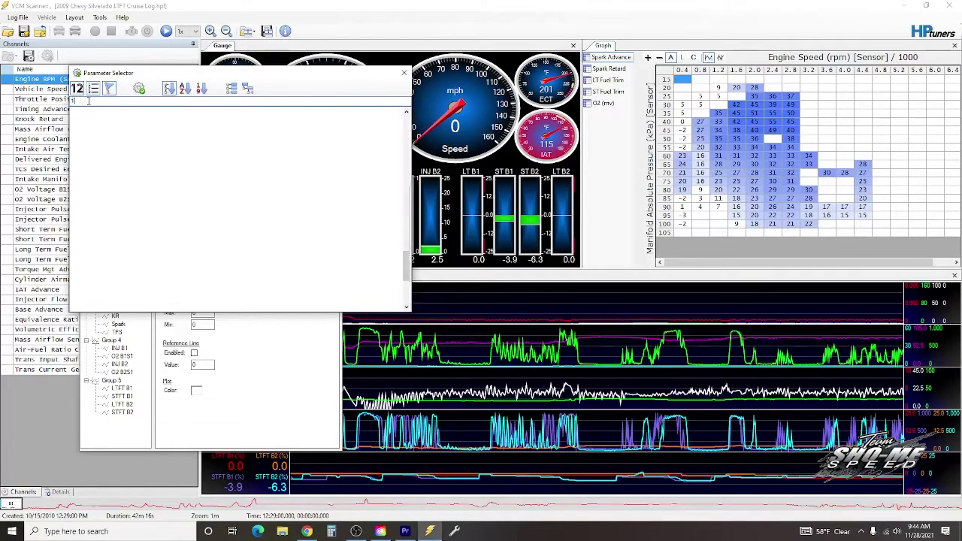
Filter the parameters by "idle" and assign Idle Air Control Position to the new series
type("idle")
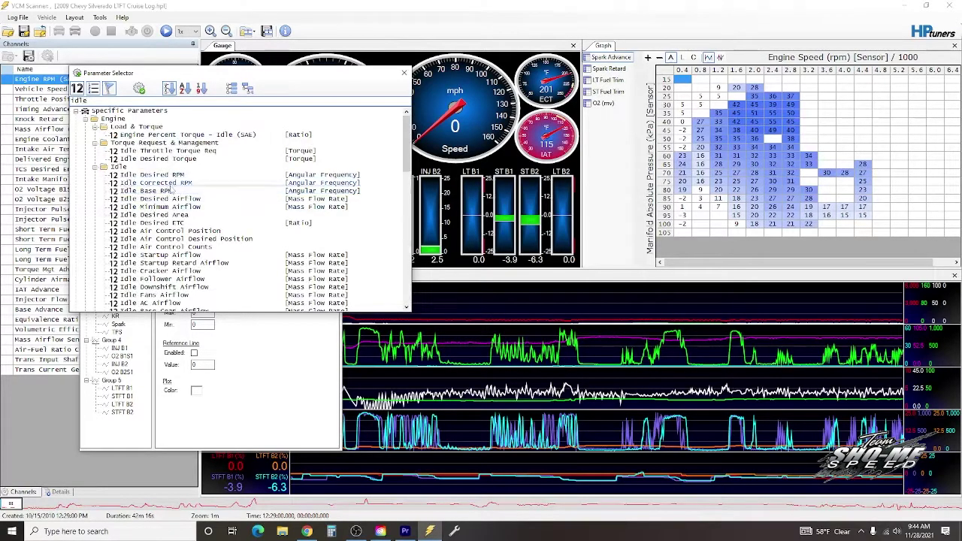
left_click(175, 232)
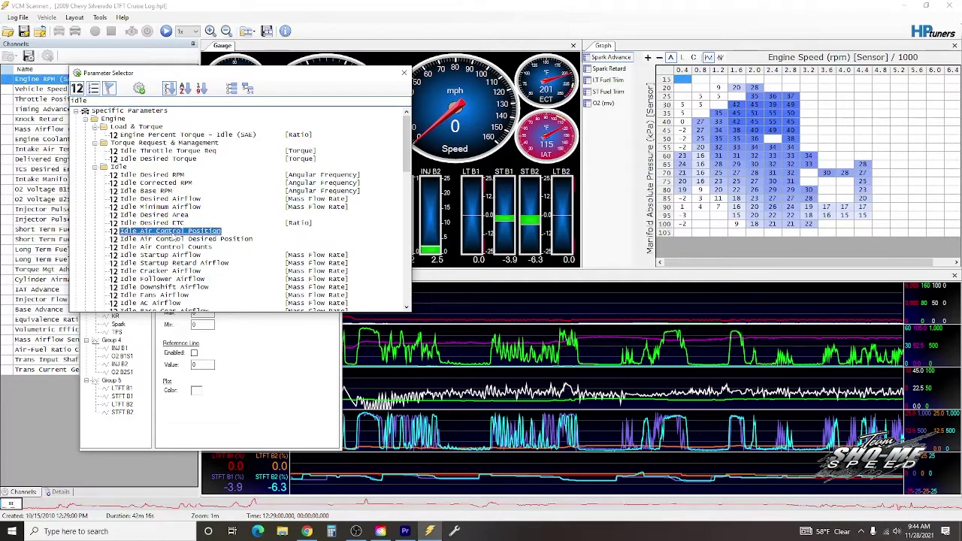
double_click(175, 233)
Set the IAC series' maximum limit to 310 and its plot colour to cyan, and close the chart layout editor
left_click(236, 272)
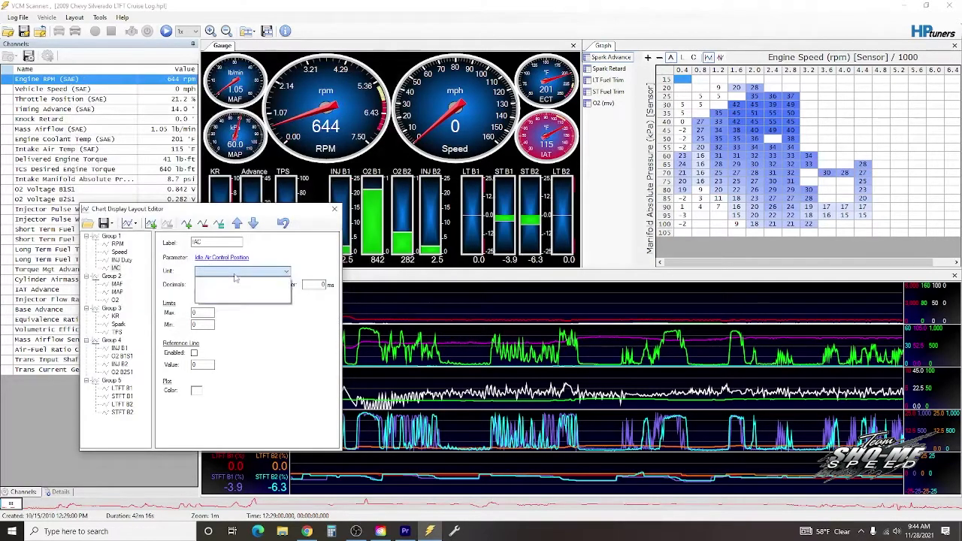
left_click(236, 278)
left_click(200, 312)
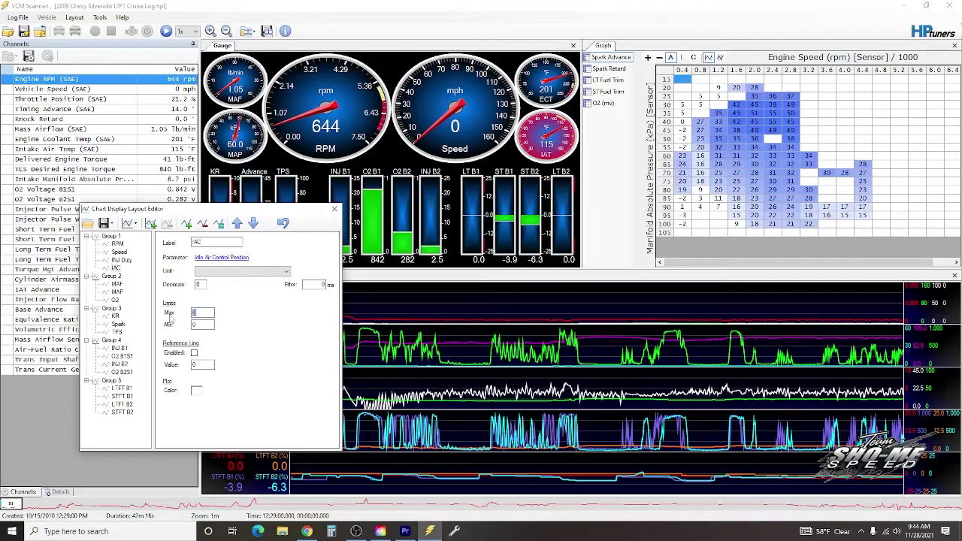
type("310")
left_click(196, 390)
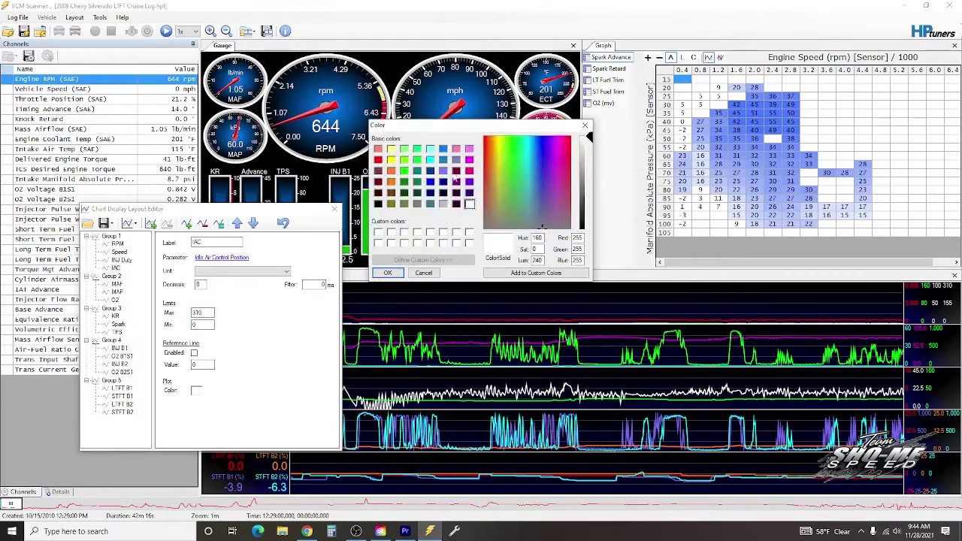
left_click(430, 160)
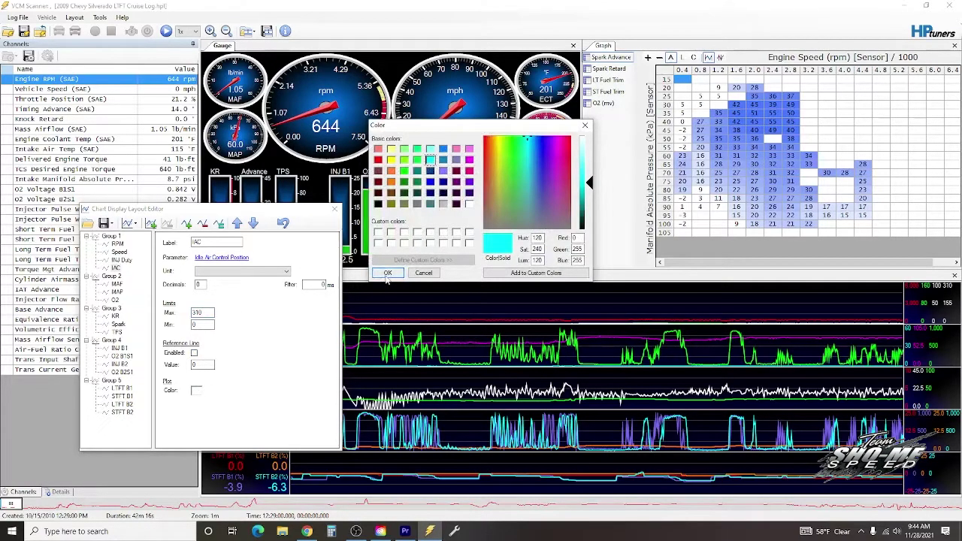
left_click(388, 274)
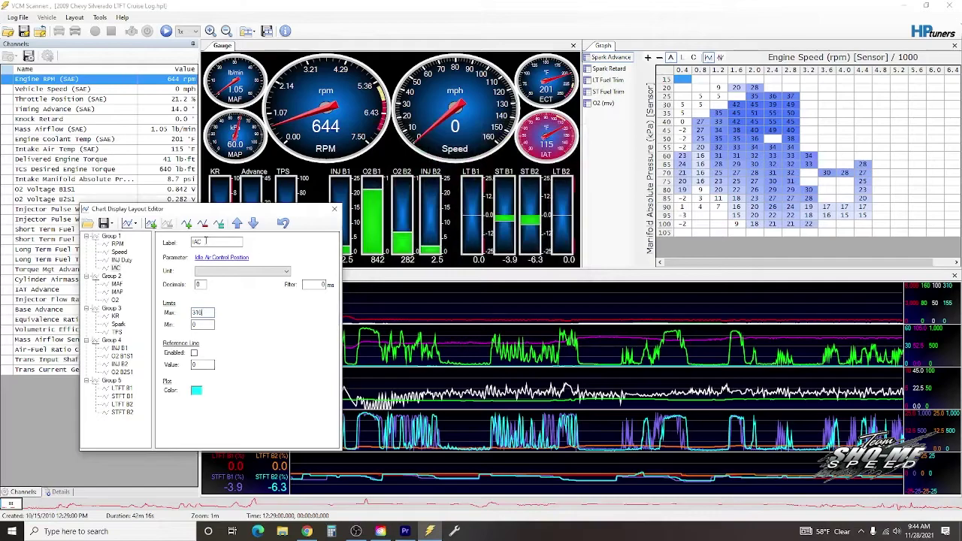
left_click(334, 208)
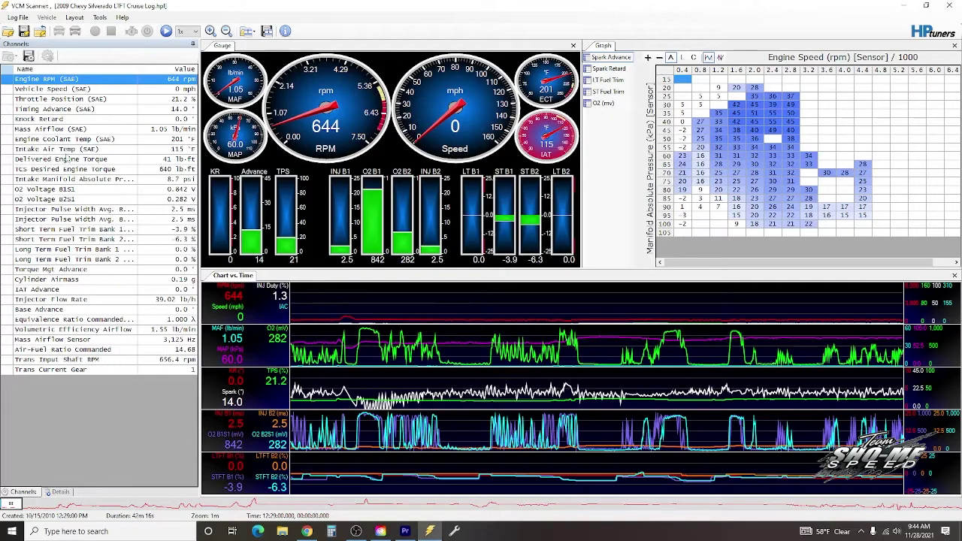
Reopen the charts layout and change the IAC series' parameter to the generic sensor Intake Air Temp, filtering by "intake air"
right_click(283, 320)
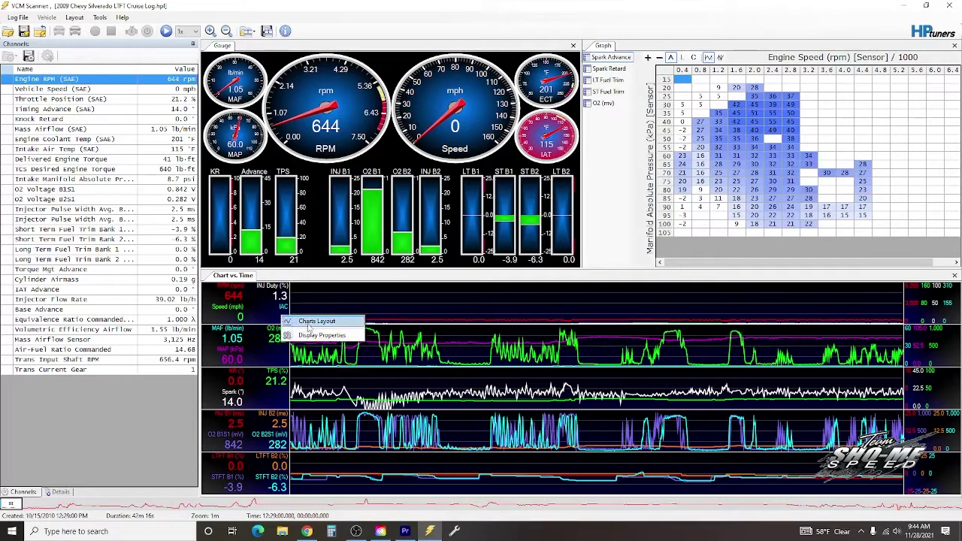
left_click(304, 335)
left_click(115, 269)
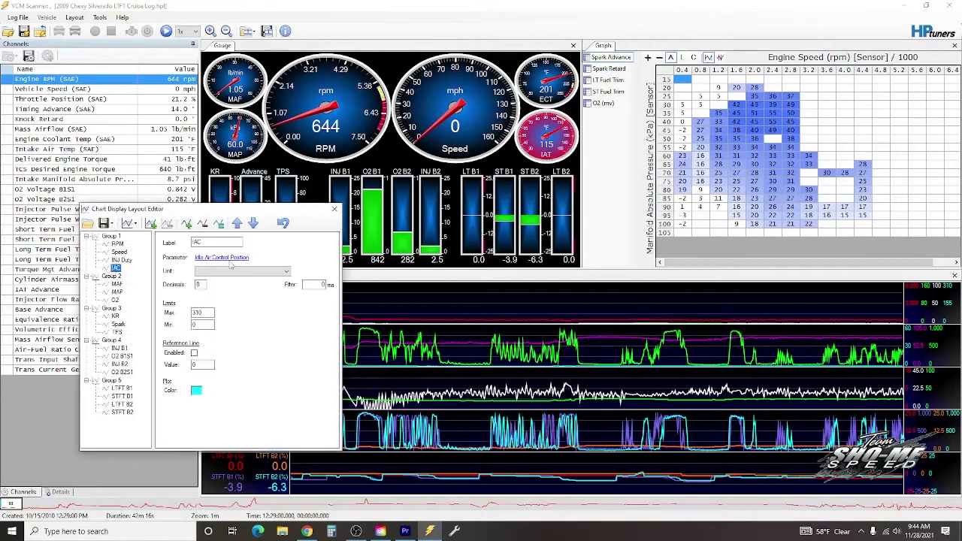
left_click(218, 264)
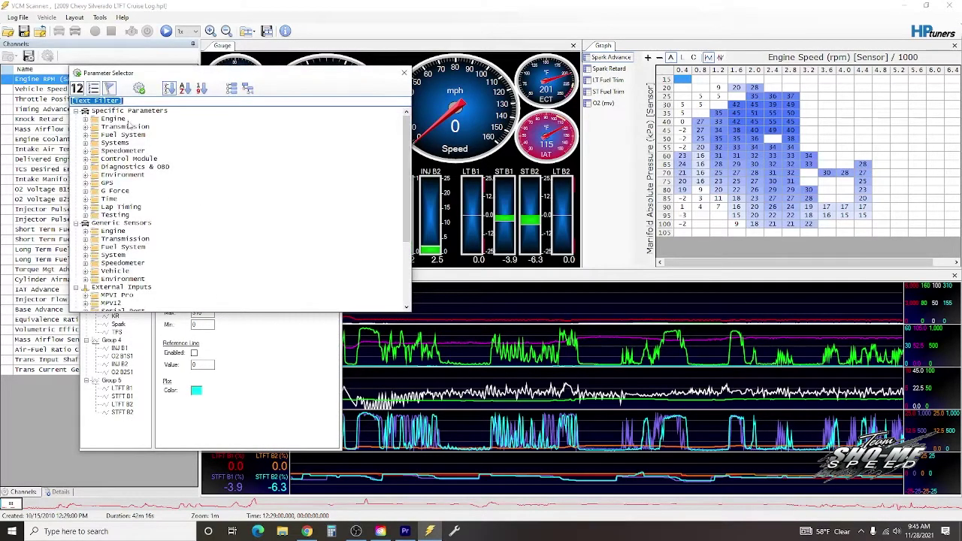
type("intake a")
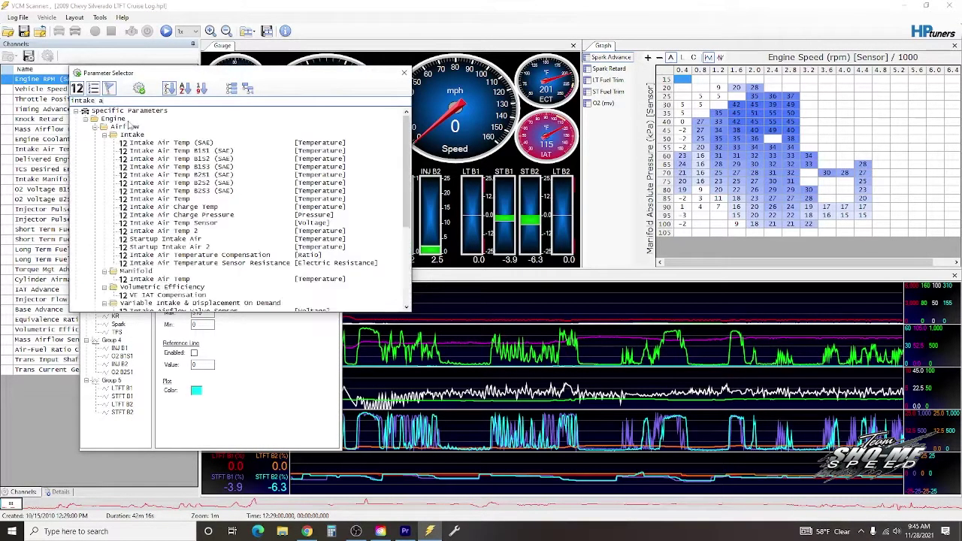
type("ir")
double_click(201, 142)
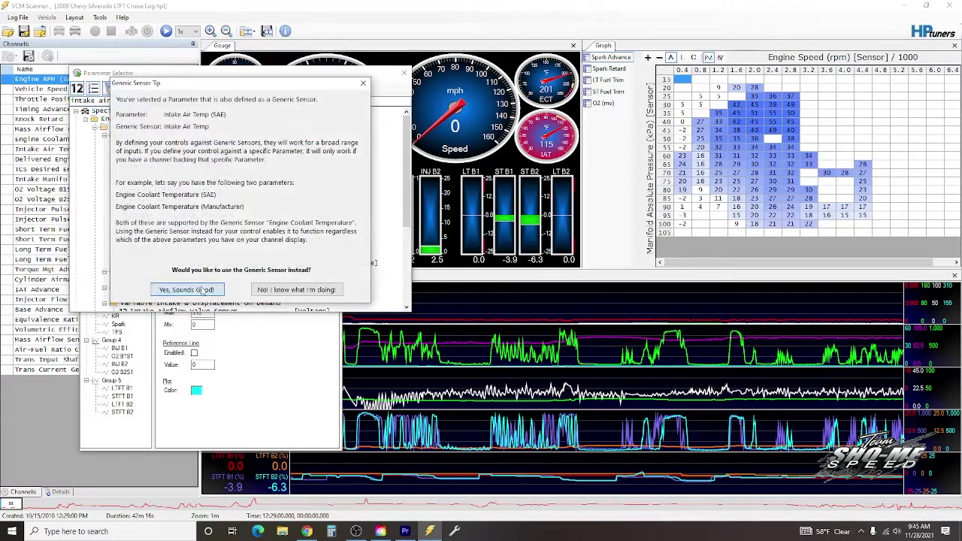
left_click(187, 289)
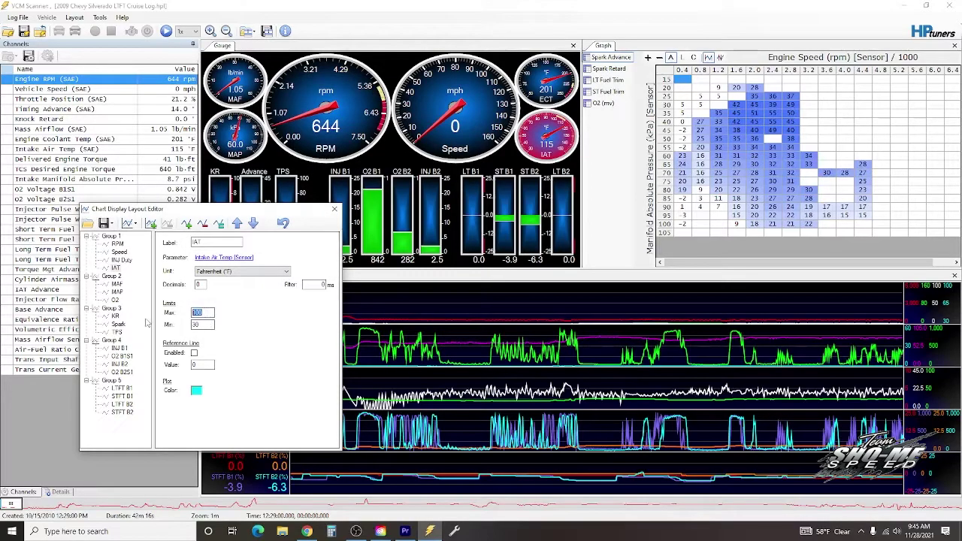
Set the IAT series' limits to a maximum of 300 and a minimum of 0, and close the layout editor
type("300")
key("Tab")
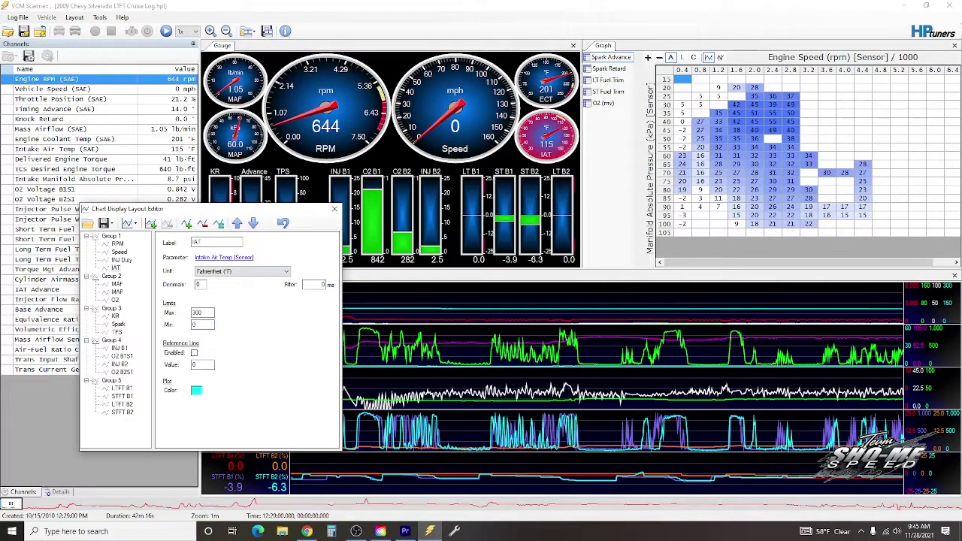
left_click(335, 208)
Scrub through the log on the chart and view the Spark Retard and LT Fuel Trim graphs
left_click_drag(321, 308, 473, 312)
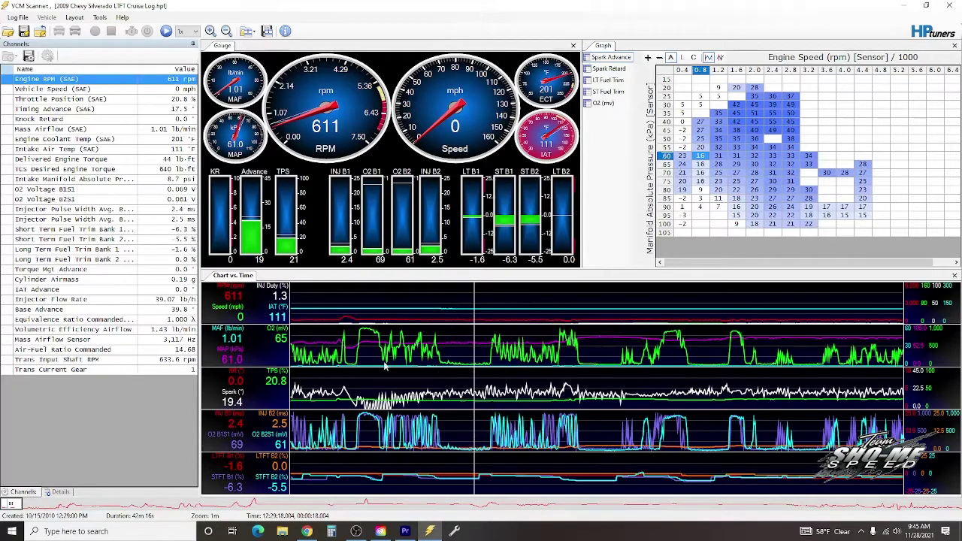
left_click_drag(496, 385, 700, 391)
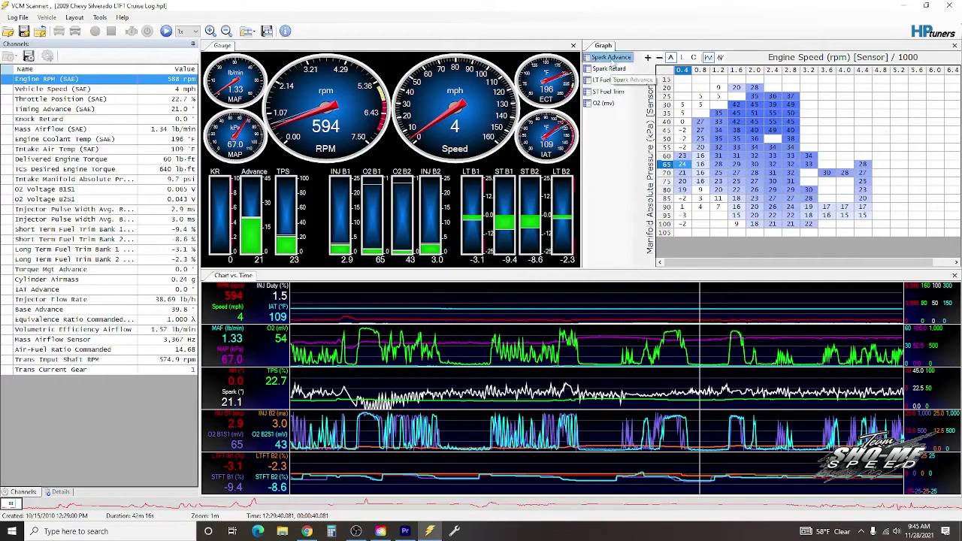
left_click(606, 69)
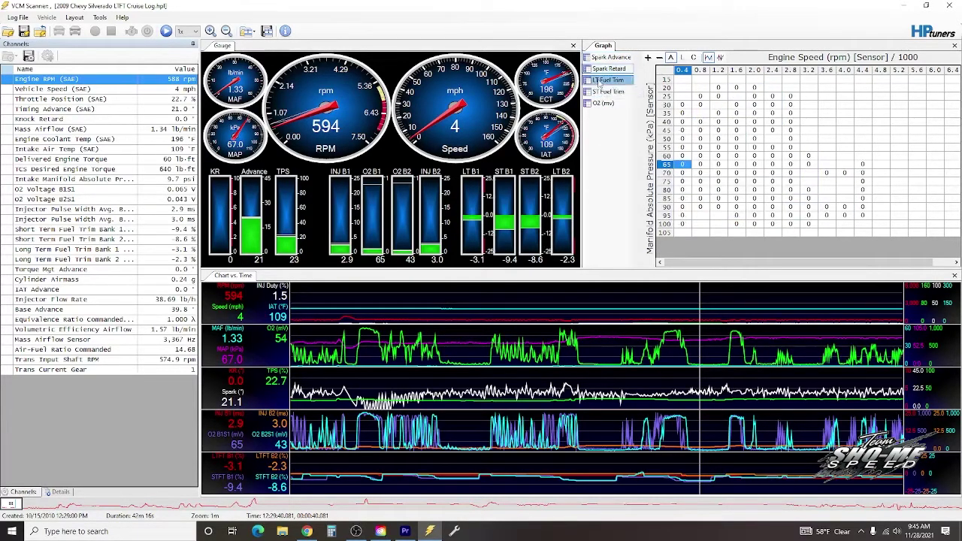
left_click(607, 79)
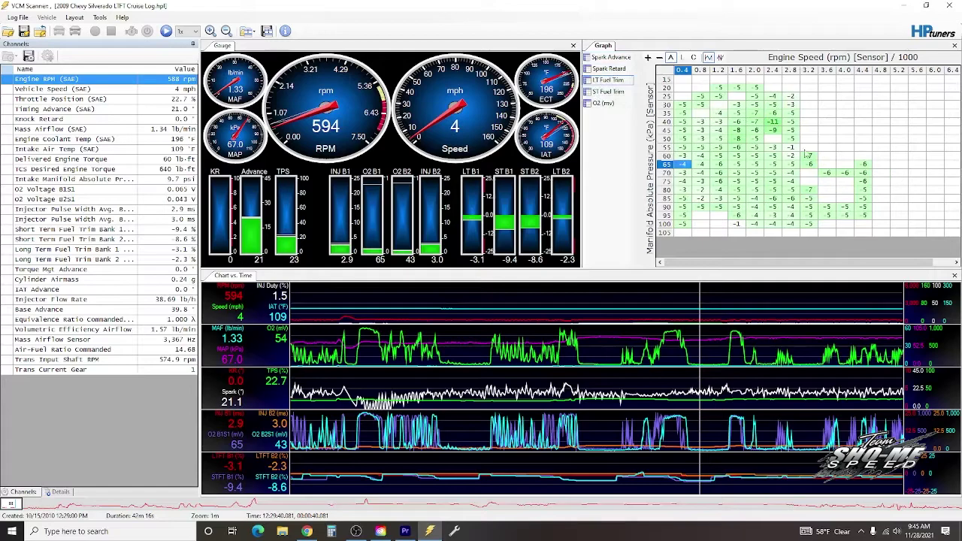
Switch to VCM Editor, open the 2009 Chevy Silverado E35 sample tune, and check its engine Airflow tables
left_click(454, 531)
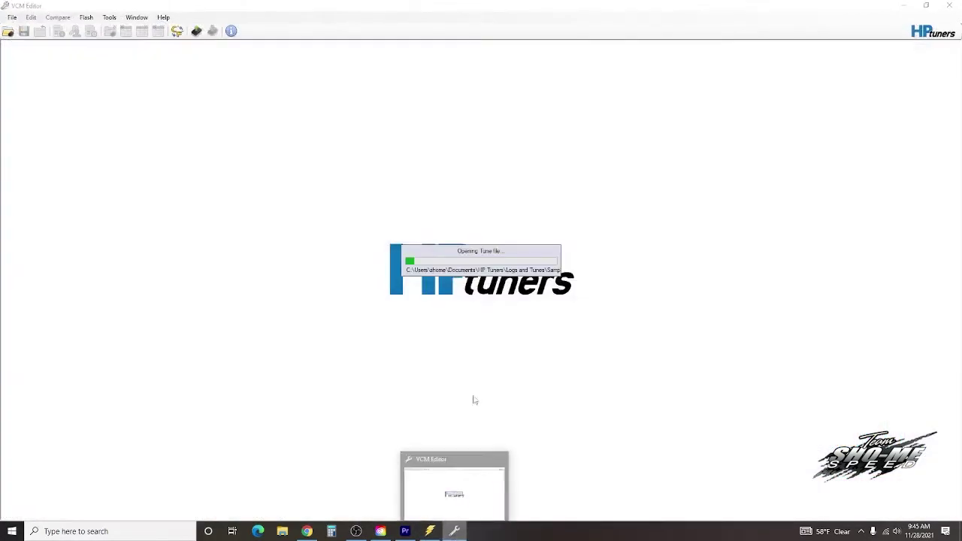
left_click(7, 31)
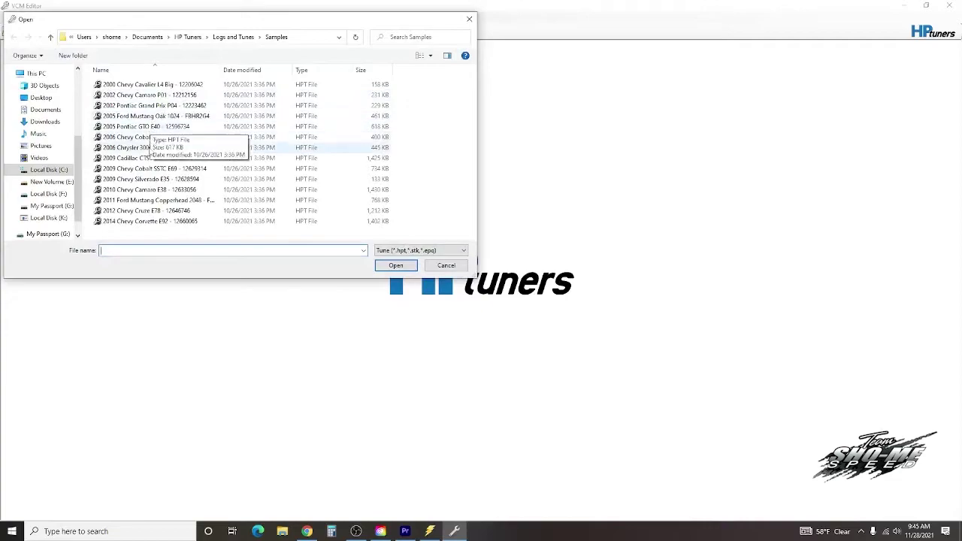
double_click(164, 181)
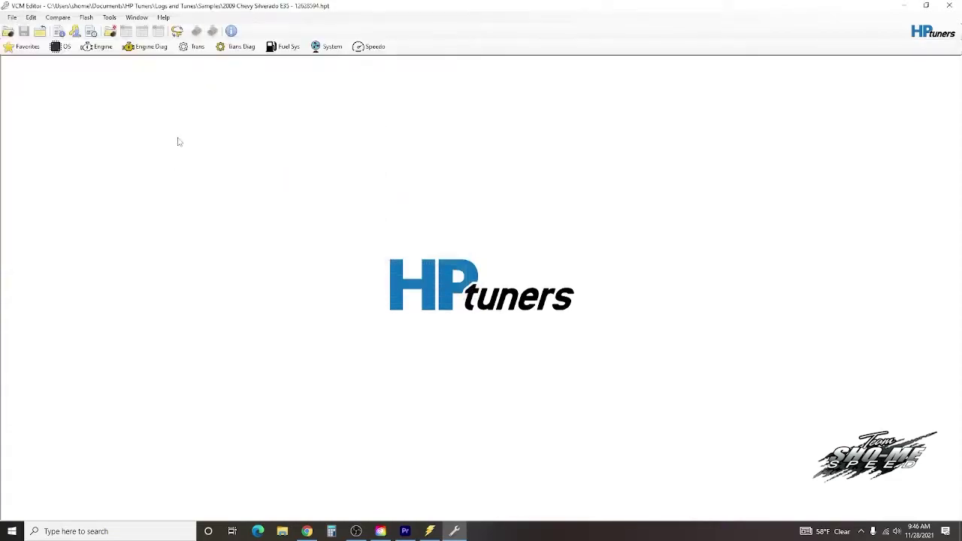
left_click(97, 47)
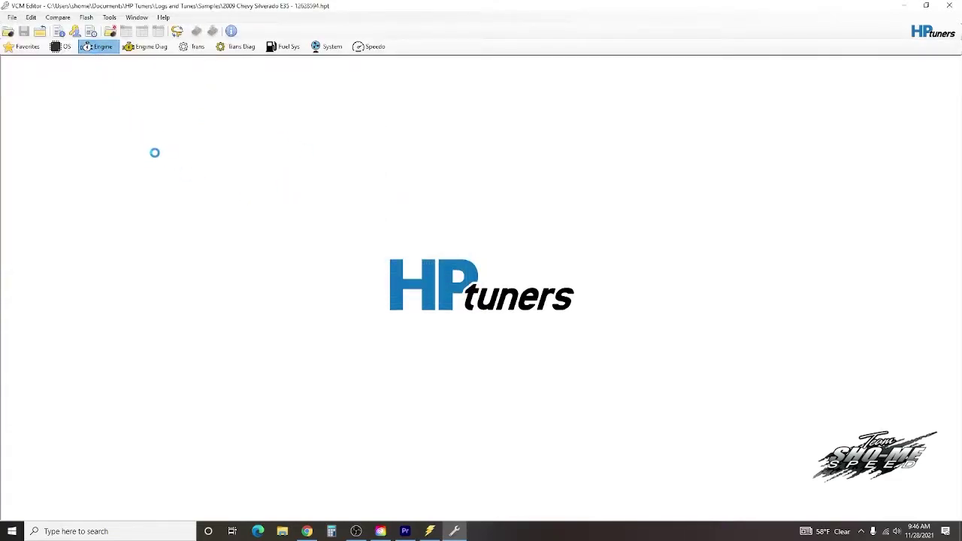
left_click(103, 78)
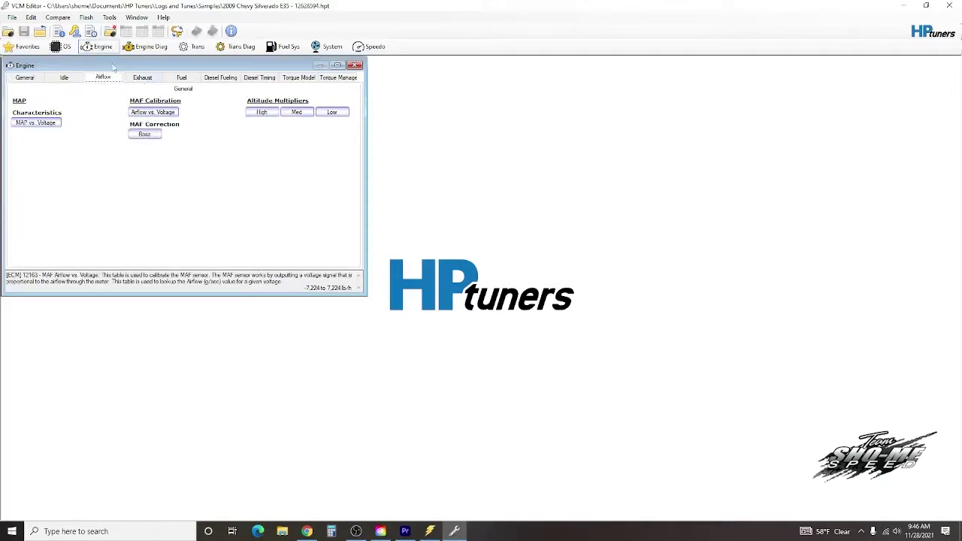
left_click(355, 65)
Open the 2002 Chevy Camaro P01 sample tune, display the engine's Primary VE airflow table, and enlarge its window
left_click(8, 31)
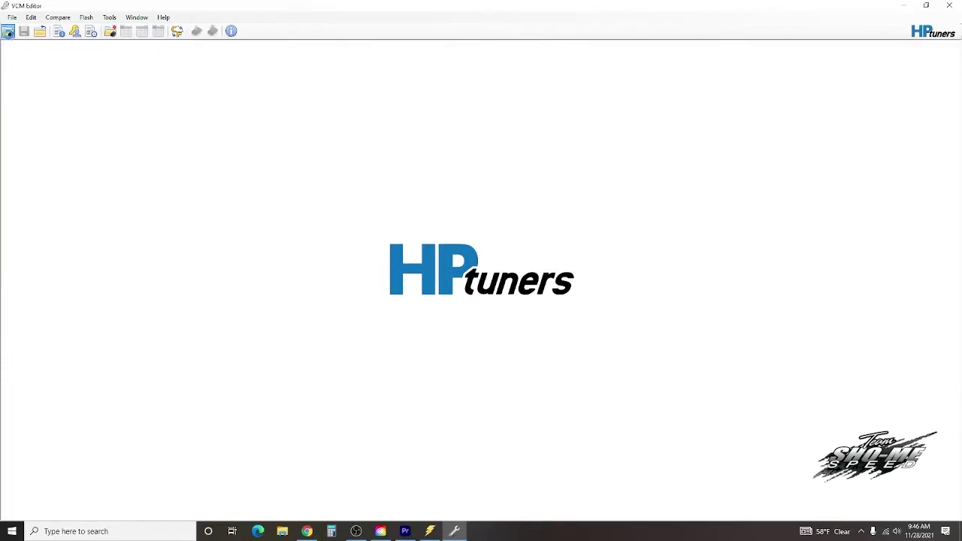
double_click(147, 95)
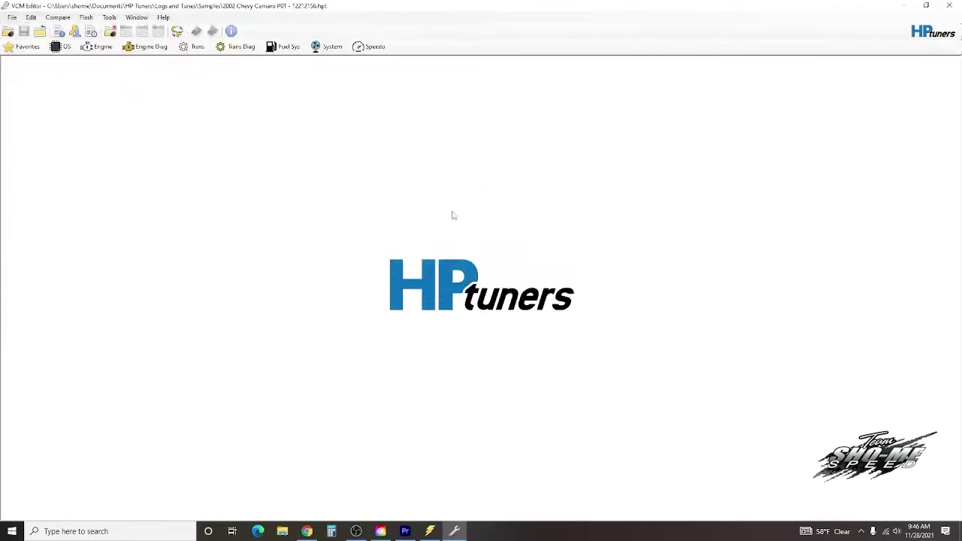
left_click(97, 46)
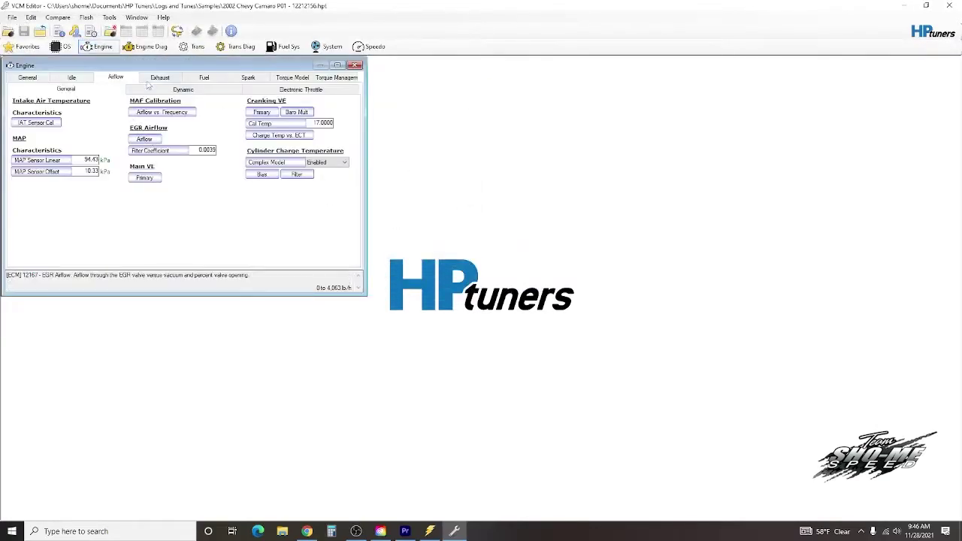
left_click(125, 80)
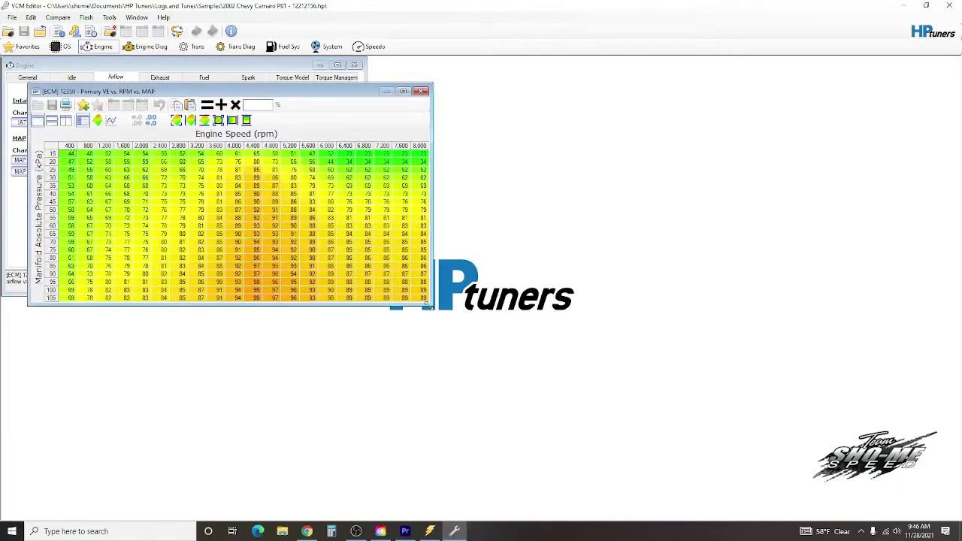
left_click_drag(426, 304, 449, 330)
Arrange VCM Scanner and VCM Editor side by side, with the scanner on the right half of the screen
left_click(431, 532)
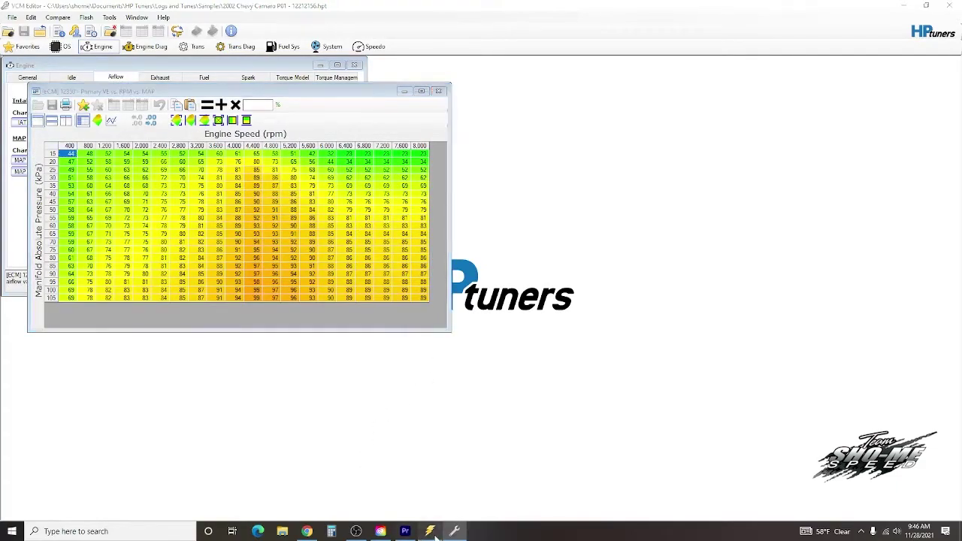
key("super+Right")
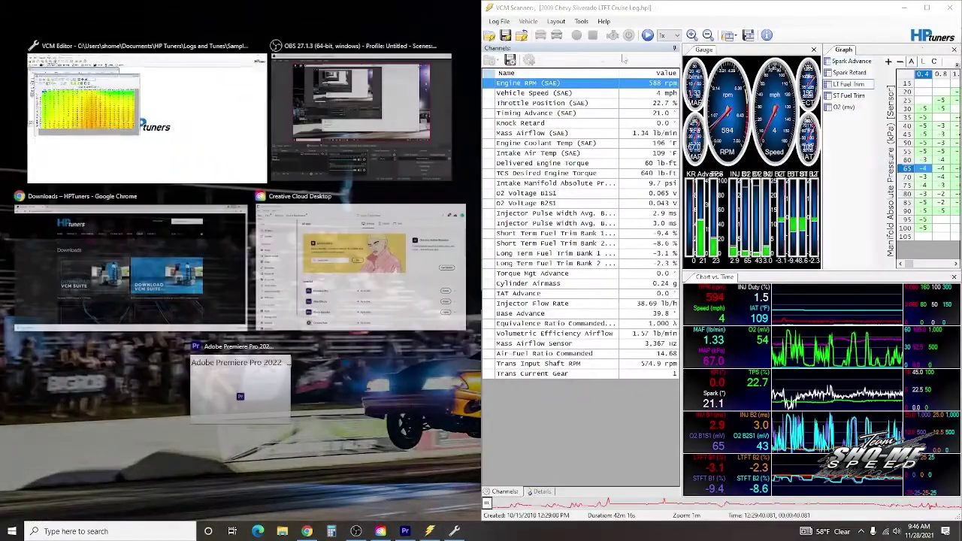
left_click(185, 128)
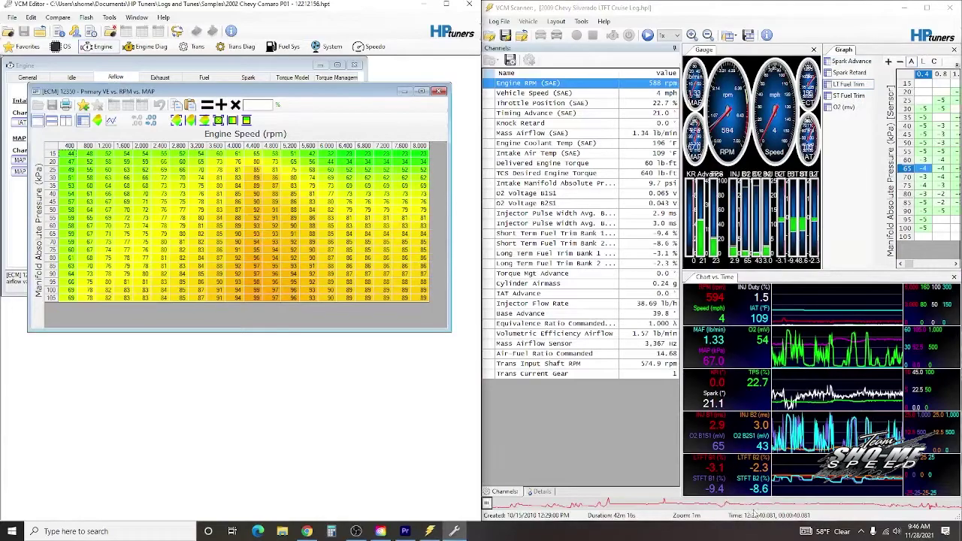
Jump to a later point in the VCM Scanner log and maximize the scanner window
left_click(760, 300)
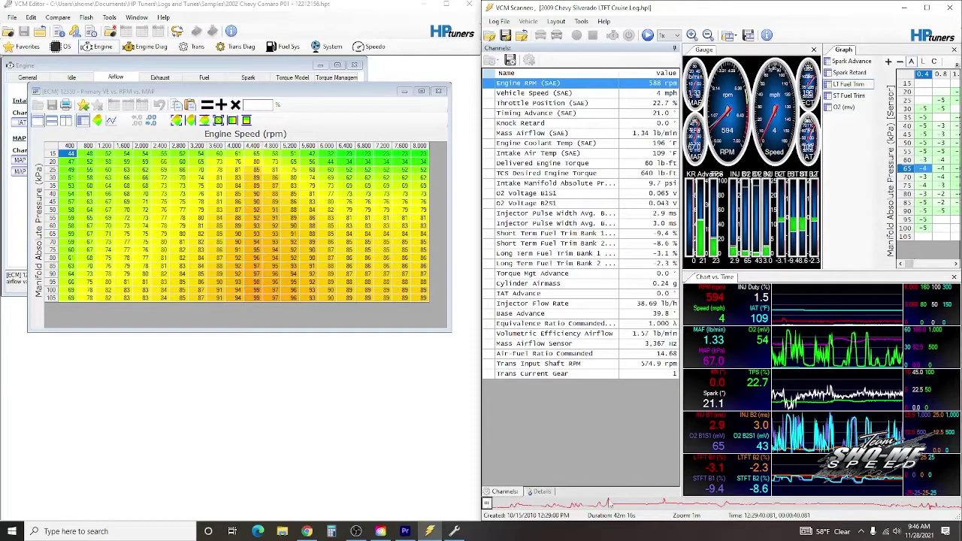
left_click(513, 503)
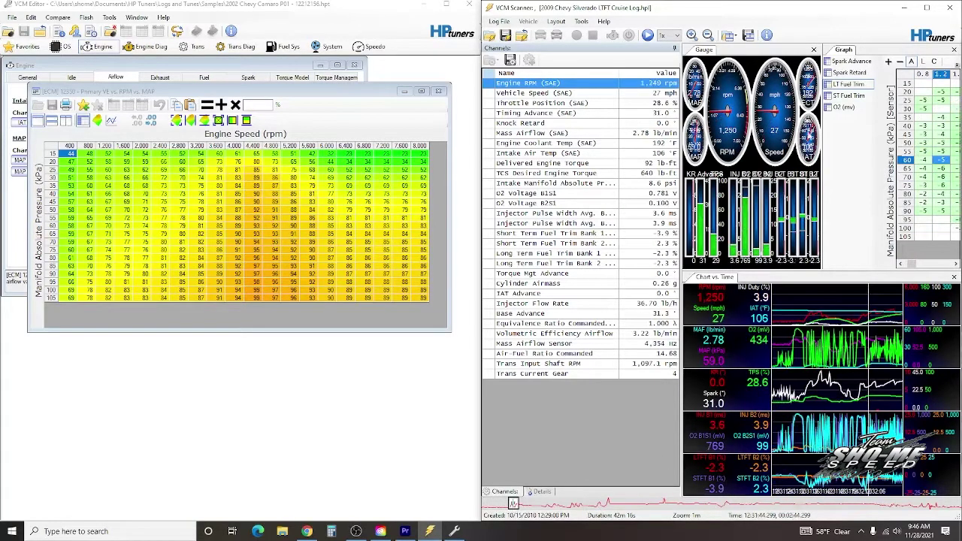
left_click_drag(812, 13, 725, 17)
left_click(847, 12)
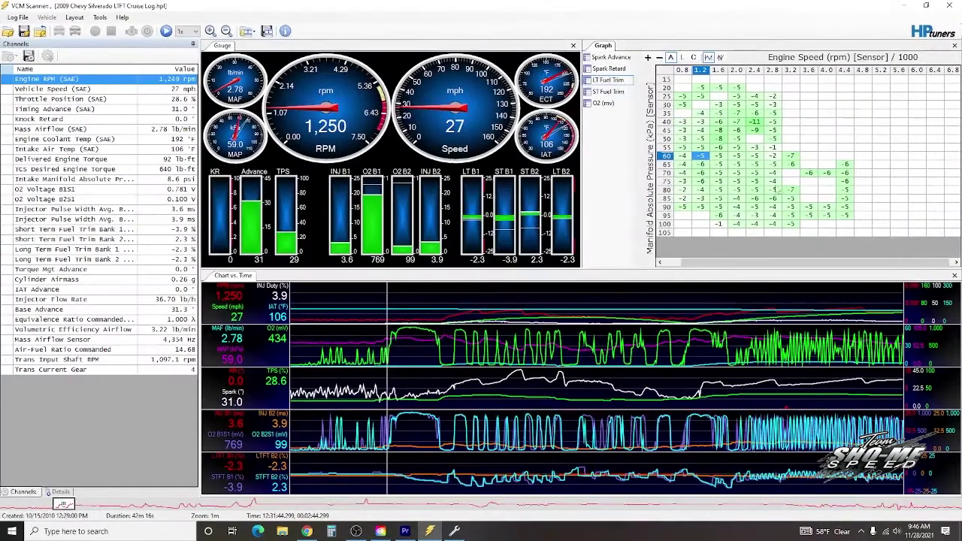
Copy the entire LT Fuel Trim graph table with its axes
left_click(667, 72)
right_click(670, 74)
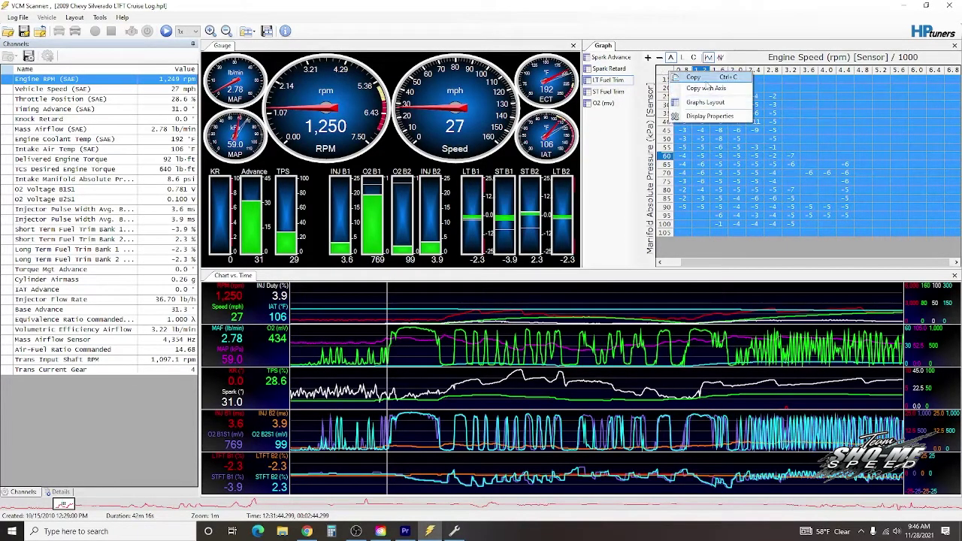
left_click(718, 88)
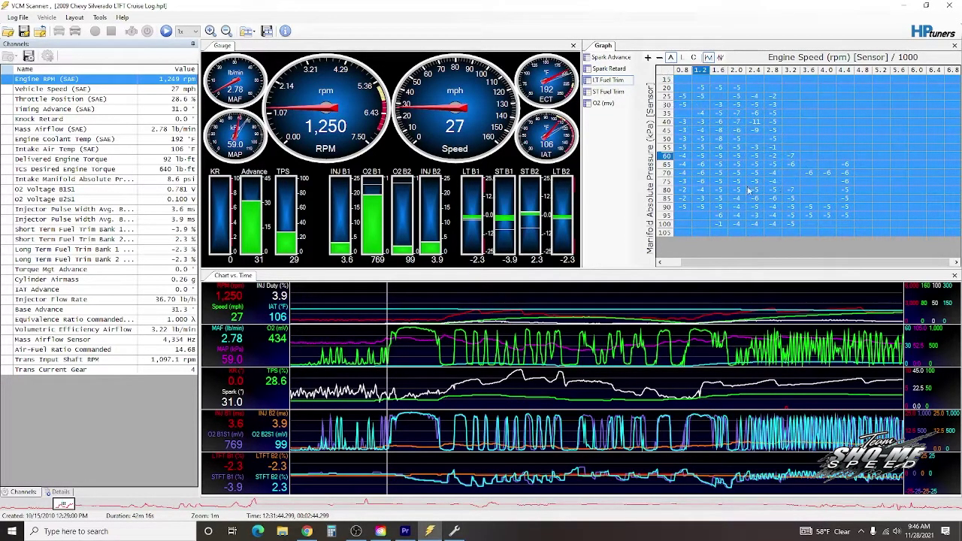
Switch to VCM Editor and apply the copied fuel trims to the Primary VE table using Paste Special with Multiply by %
left_click(903, 6)
left_click(54, 152)
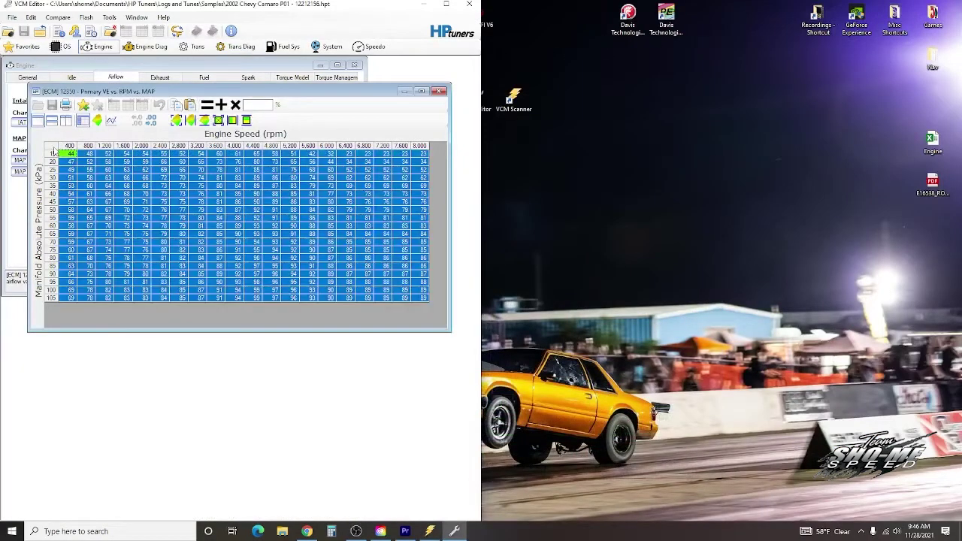
right_click(58, 150)
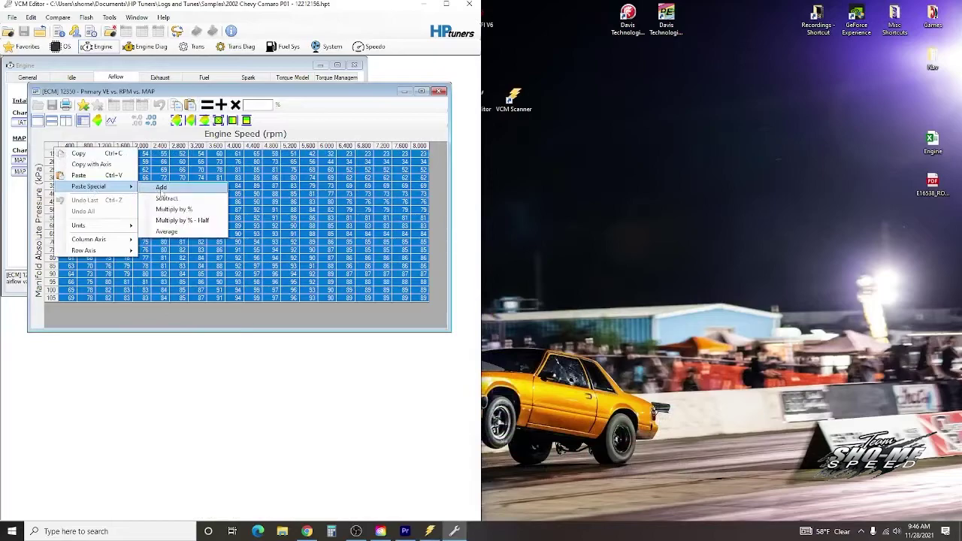
left_click(172, 211)
left_click(233, 233)
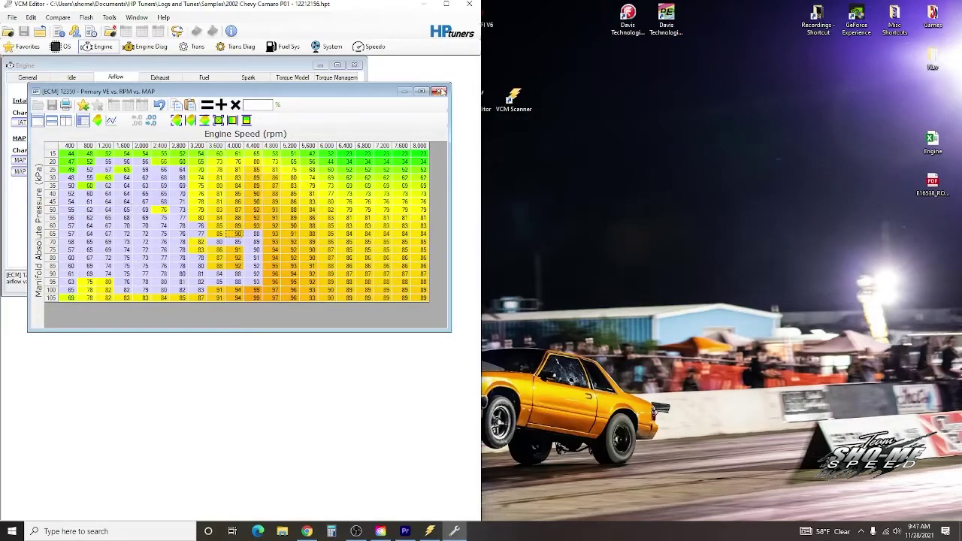
Close the Primary VE table, the Engine window and VCM Editor
left_click(440, 91)
left_click(355, 66)
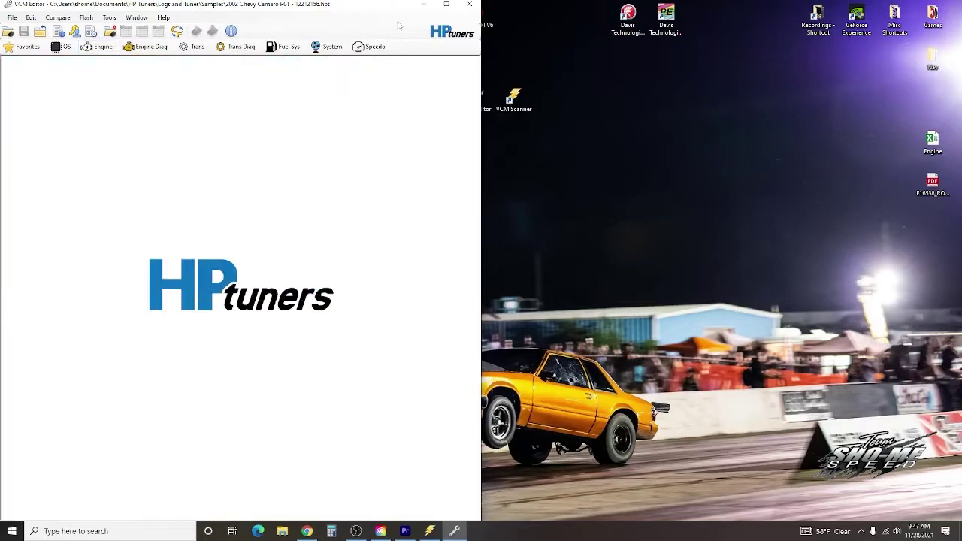
left_click(469, 5)
left_click(485, 301)
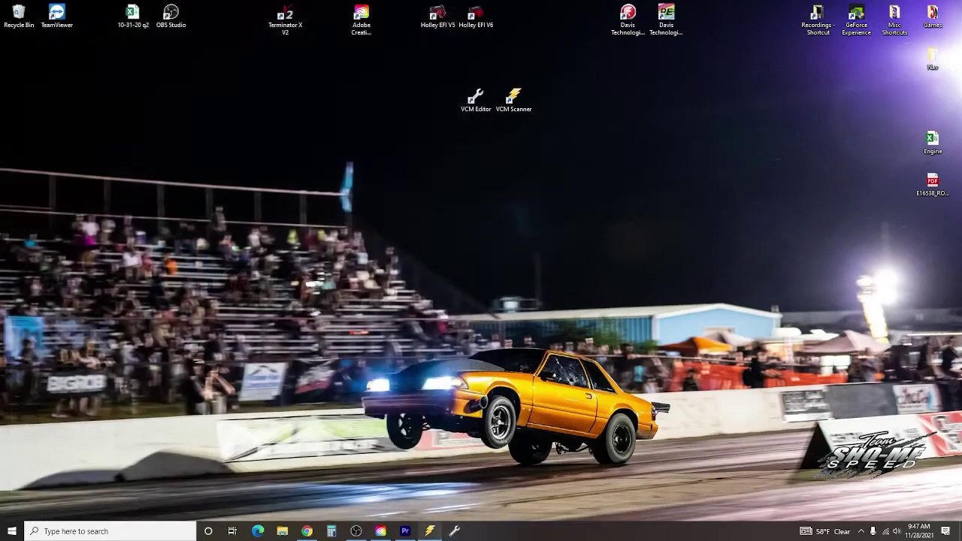
Switch to VCM Scanner and open the layout editor for its graphs
left_click(429, 530)
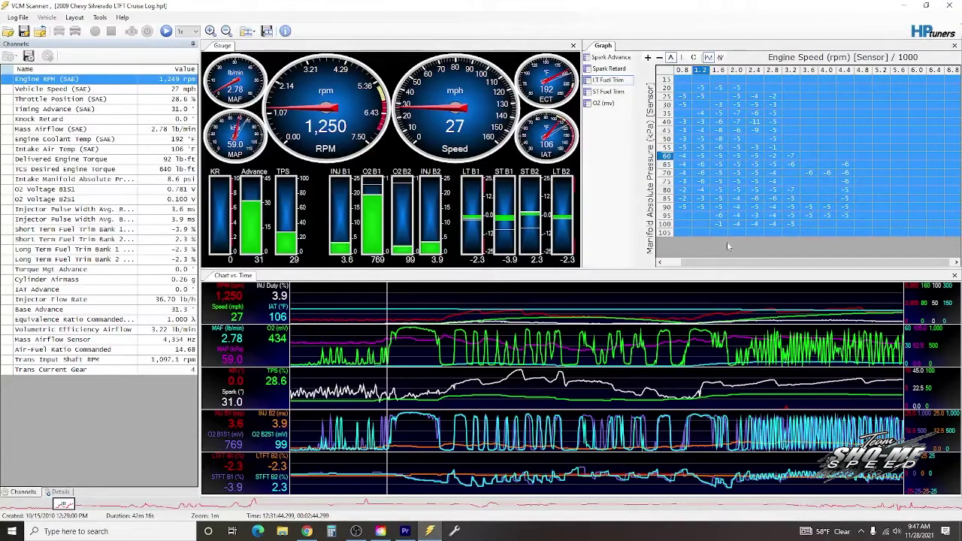
left_click_drag(729, 262, 712, 263)
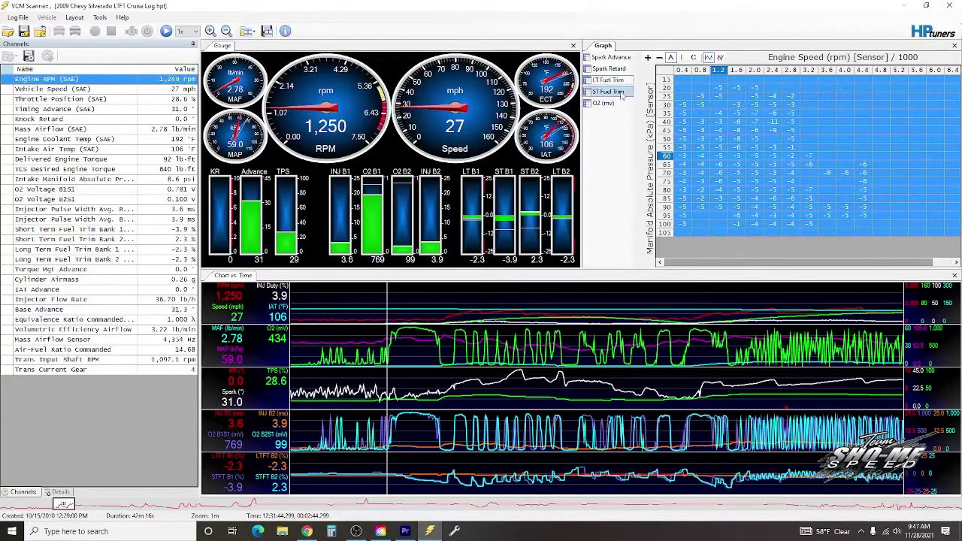
right_click(605, 133)
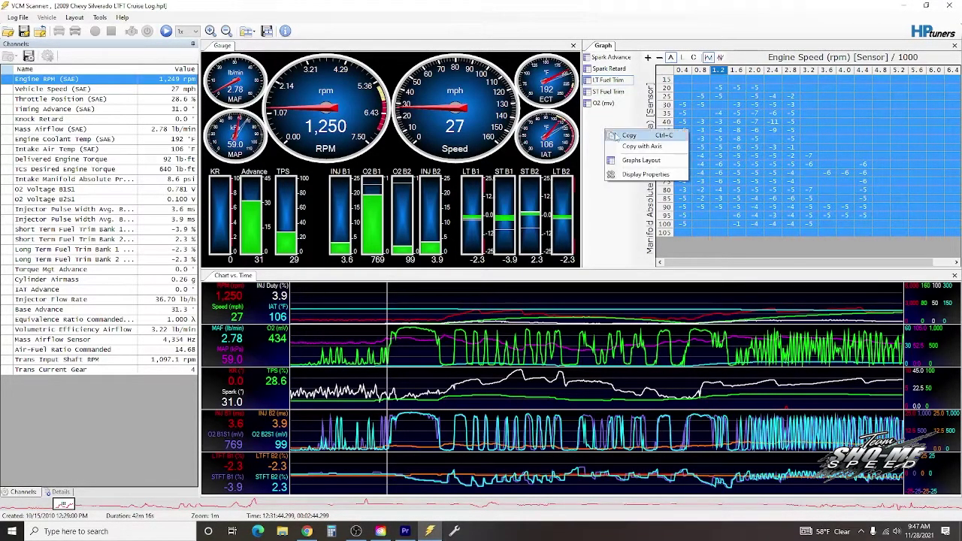
left_click(636, 166)
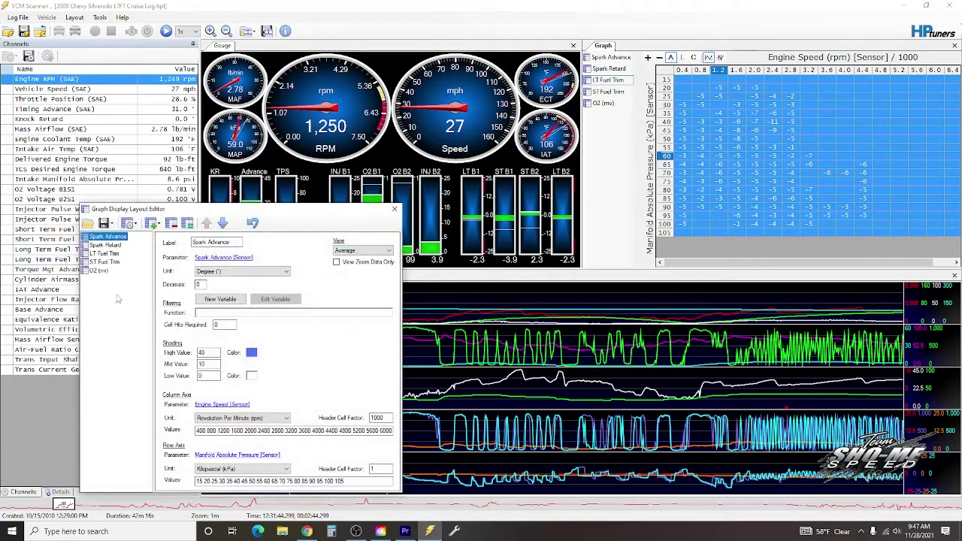
Browse the HP Tuners document folders, including Layouts, Settings, Samples and Graphs, for a saved graph file, and leave without loading one
left_click(103, 224)
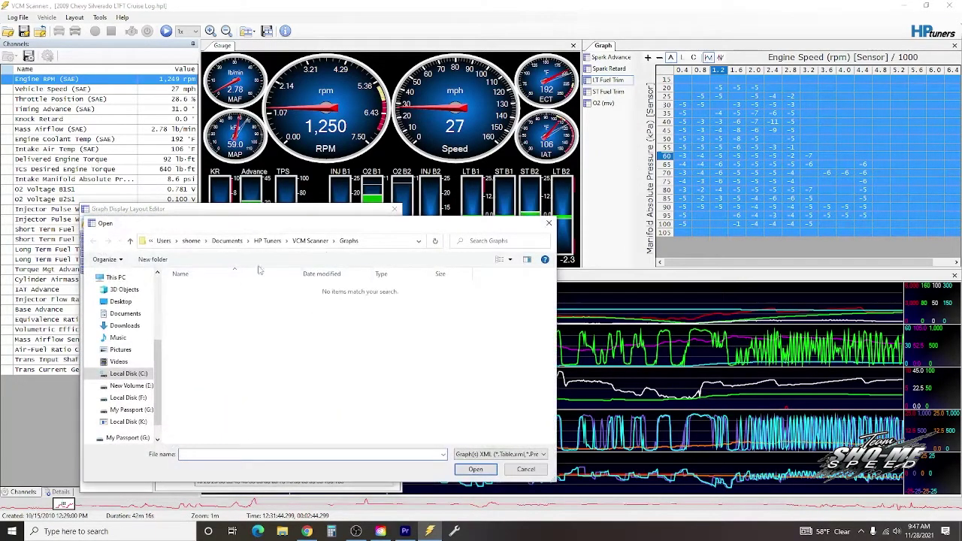
left_click(318, 245)
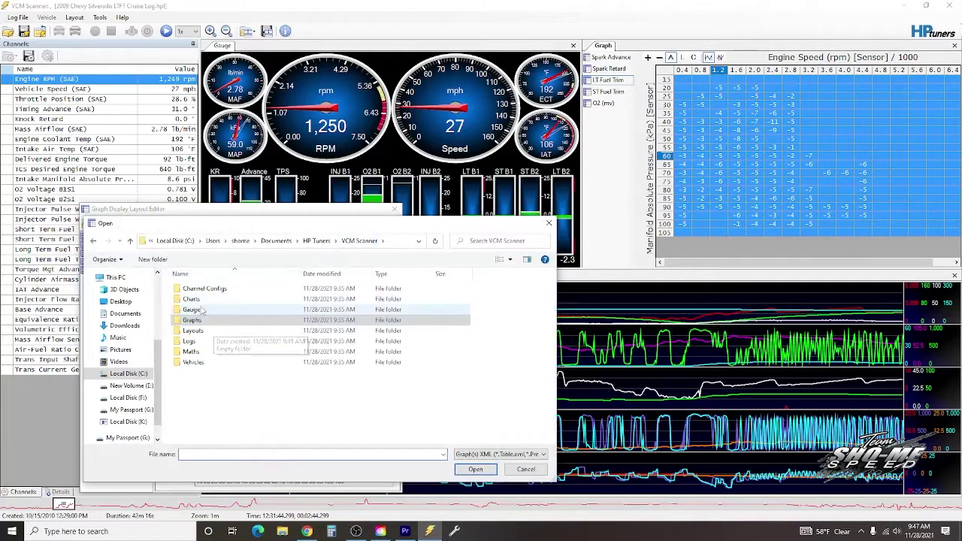
double_click(193, 331)
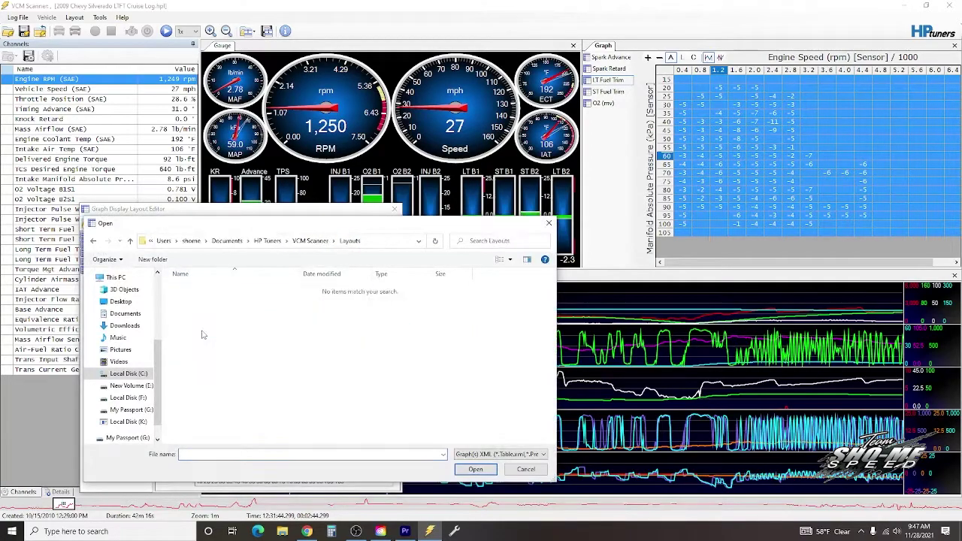
left_click(272, 242)
double_click(231, 300)
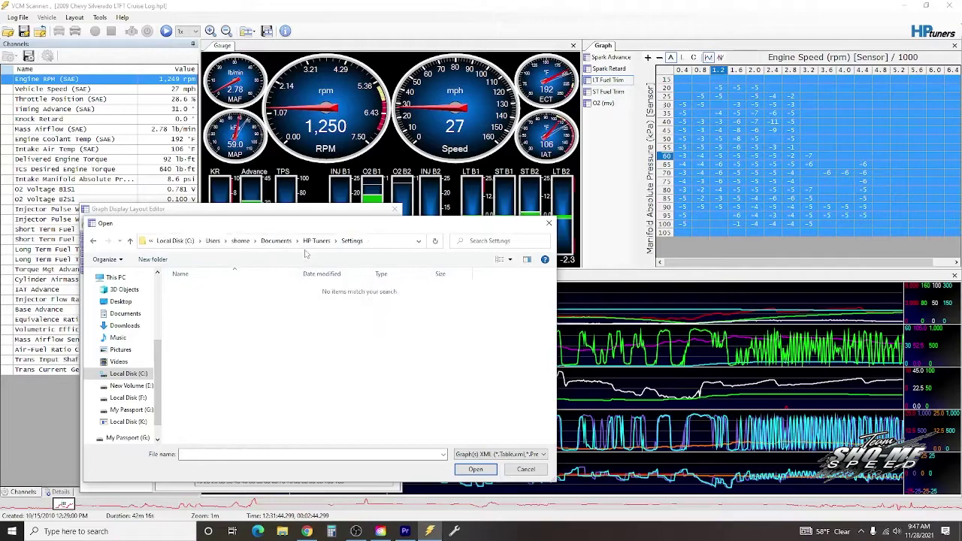
left_click(340, 241)
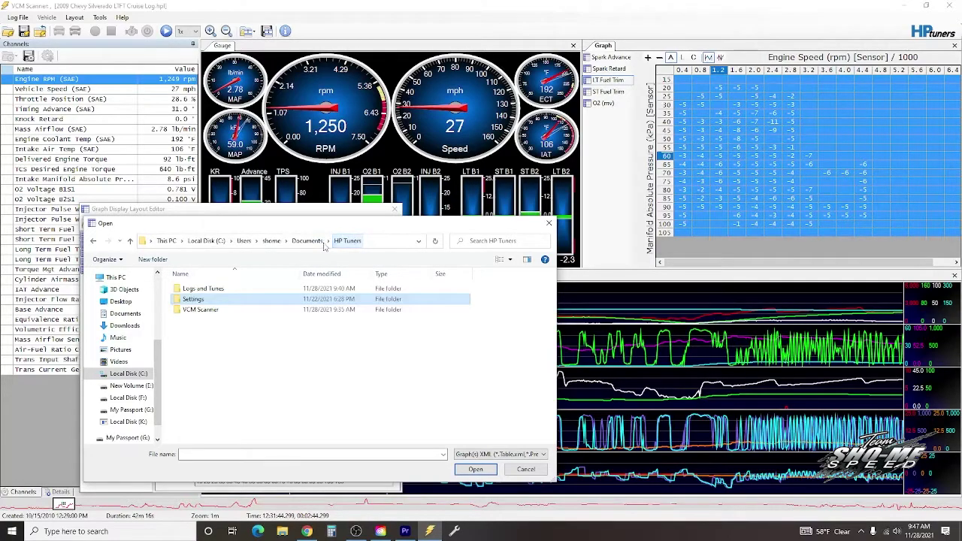
double_click(220, 290)
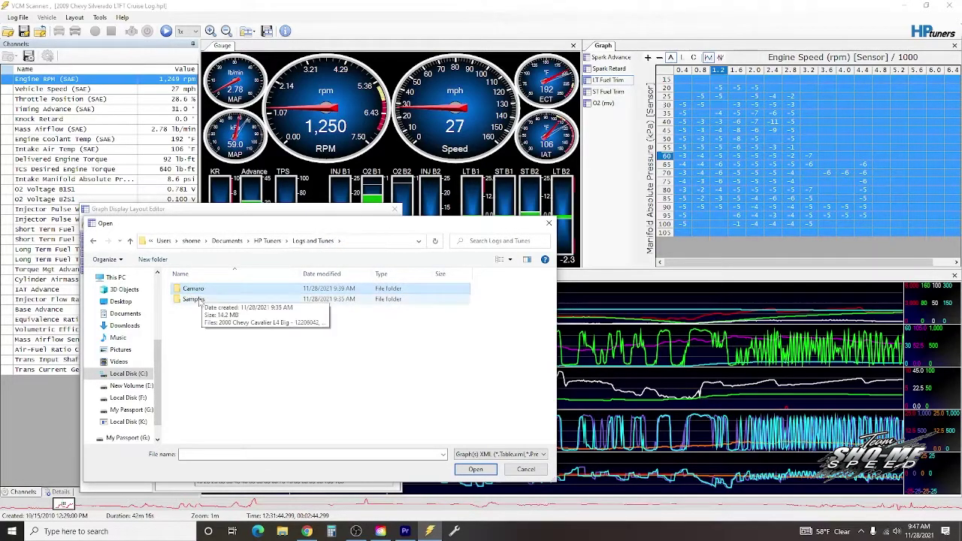
double_click(197, 300)
key("BackSpace")
key("BackSpace")
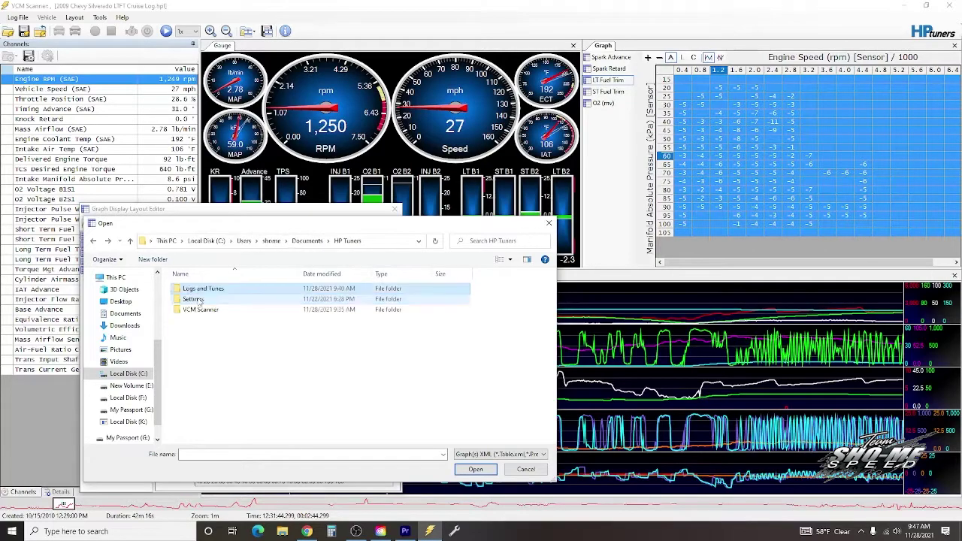
double_click(211, 310)
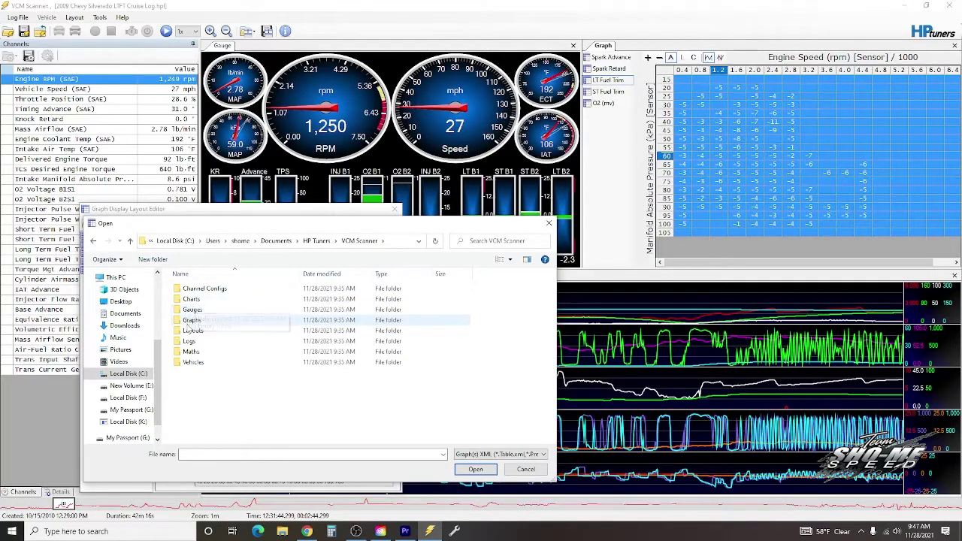
double_click(192, 320)
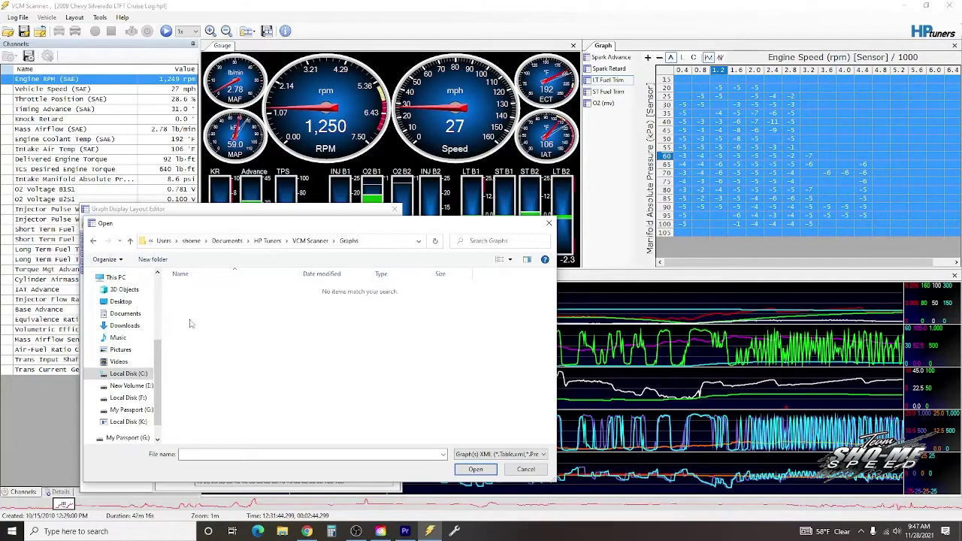
left_click(549, 223)
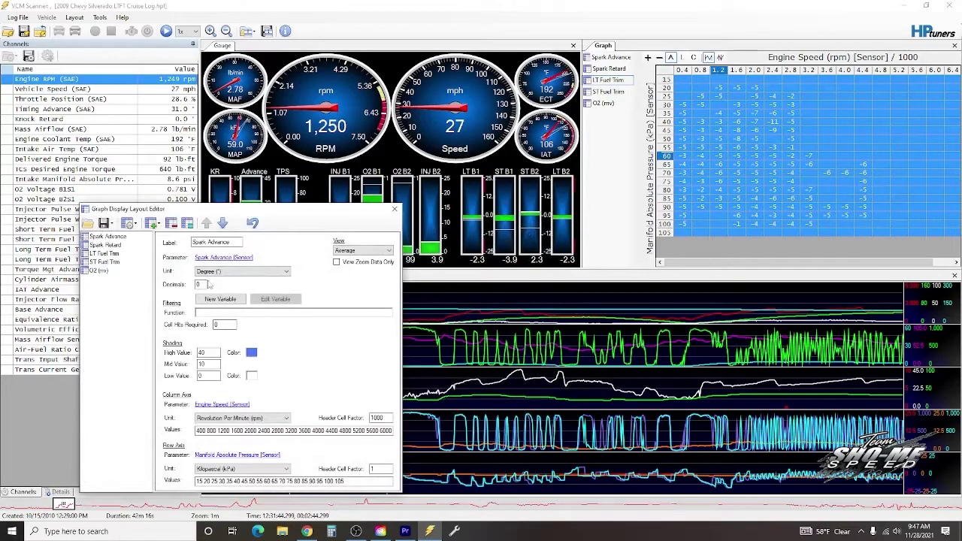
Add a table to the graph layout and assign it the generic Manifold Absolute Pressure sensor as its parameter
left_click(151, 224)
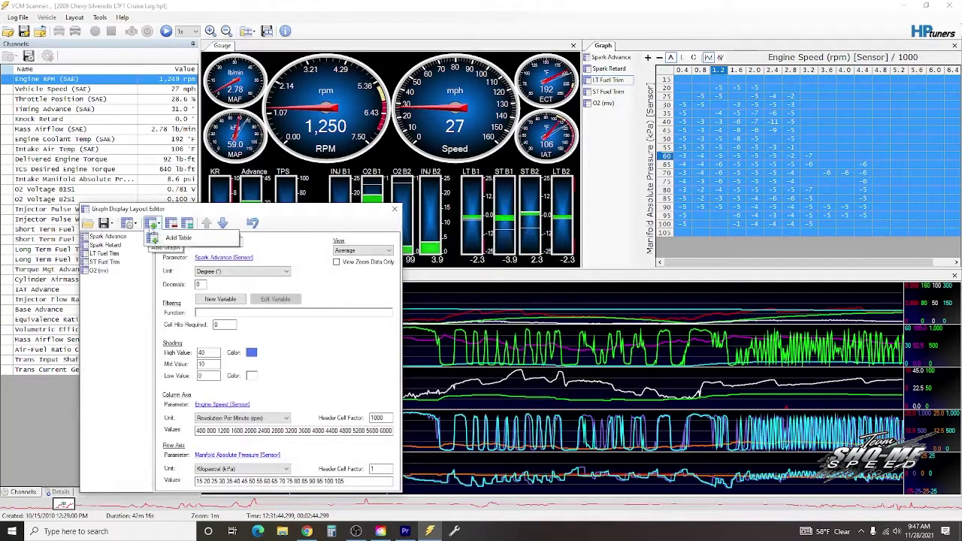
left_click(172, 237)
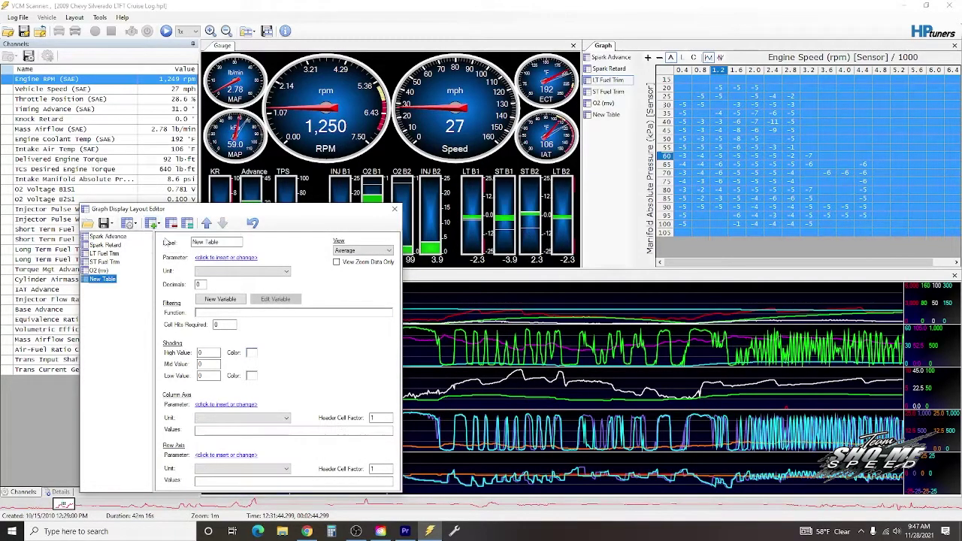
left_click(230, 257)
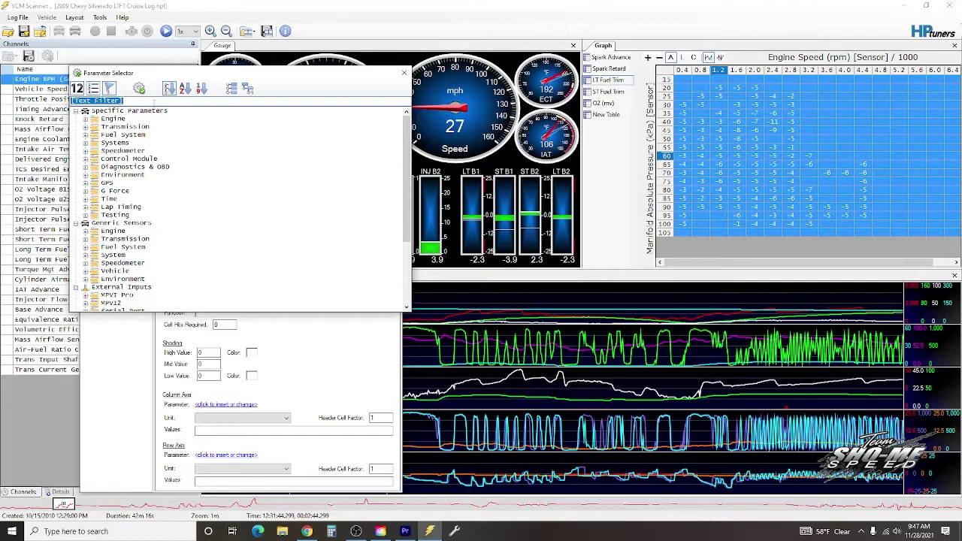
type("map")
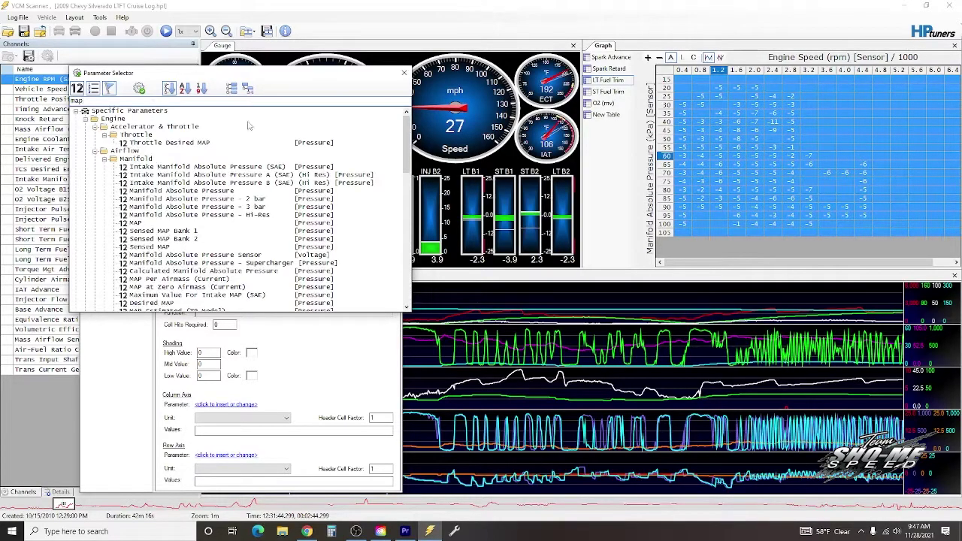
scroll(243, 164, "down", 1)
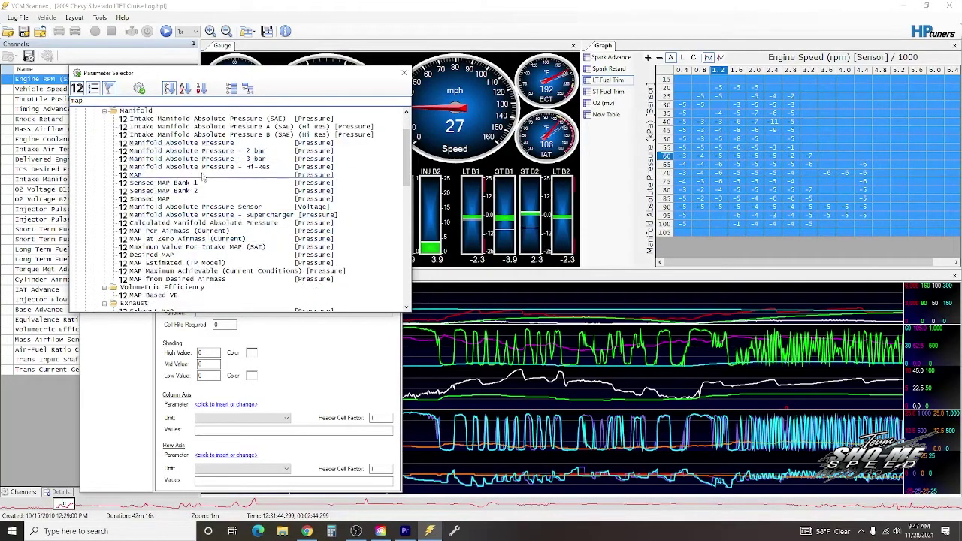
double_click(233, 120)
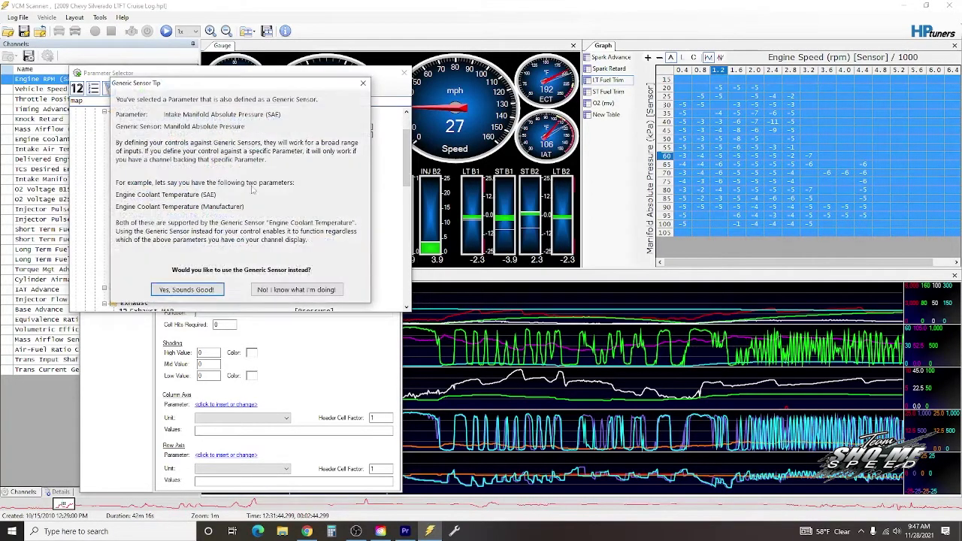
key("Return")
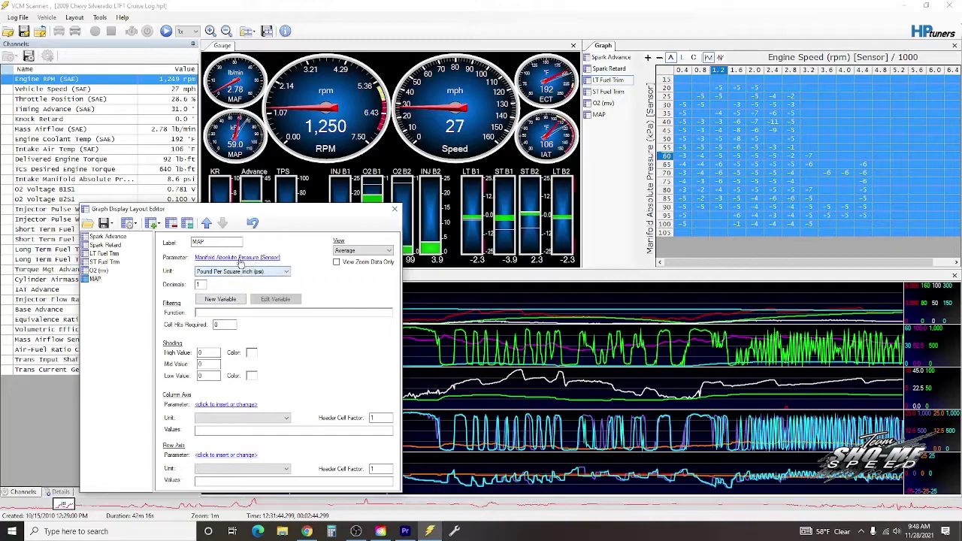
Set the MAP table's column axis to the specific parameter Intake Manifold Absolute Pressure (SAE), declining the generic sensor
left_click(224, 324)
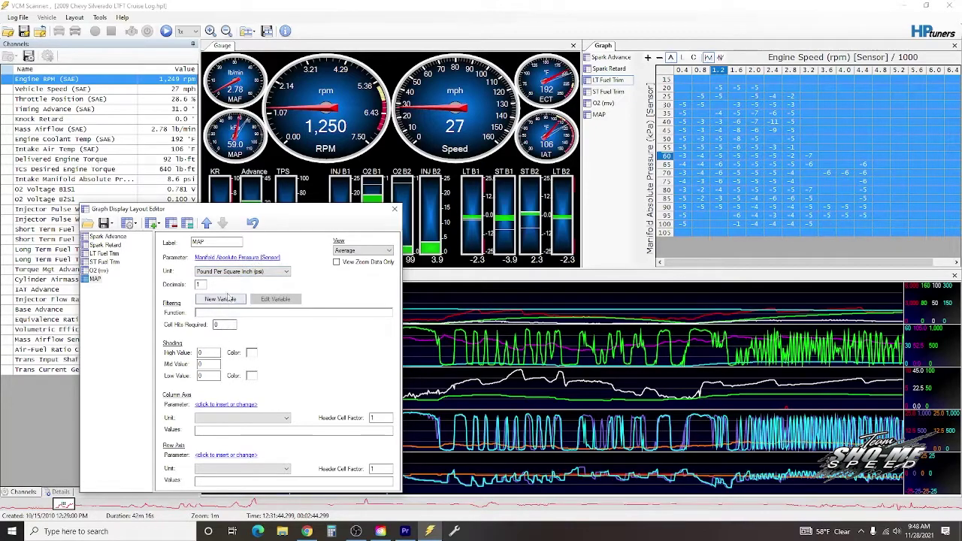
left_click(216, 405)
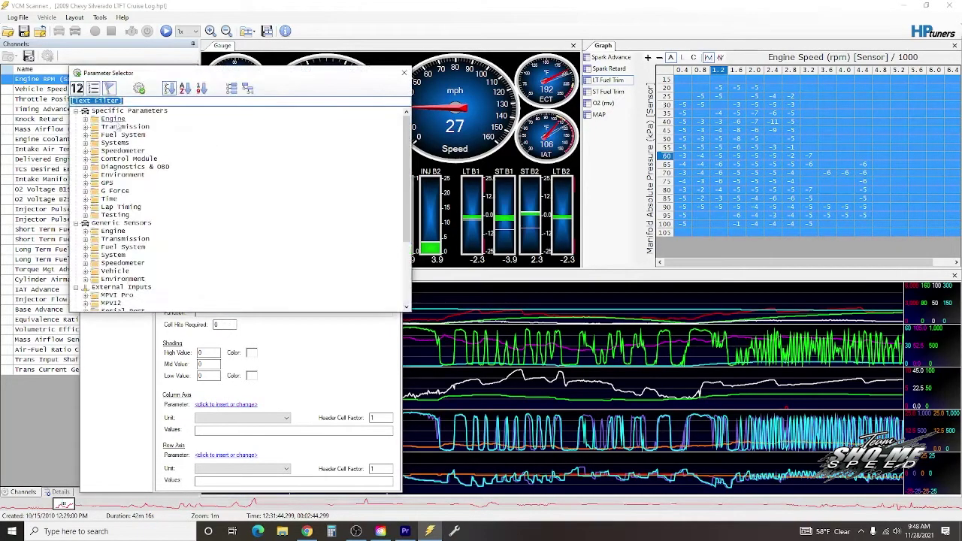
type("in")
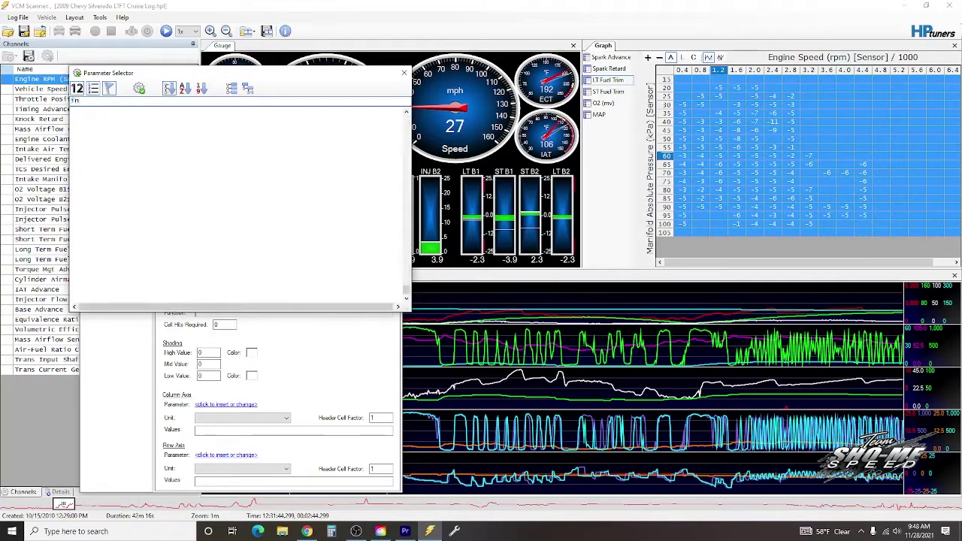
type("take man")
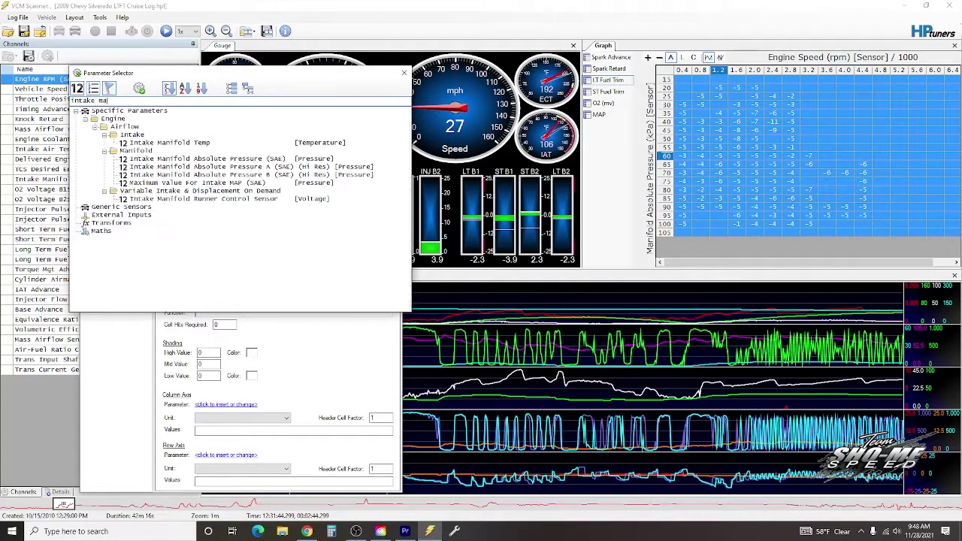
left_click(160, 159)
double_click(160, 159)
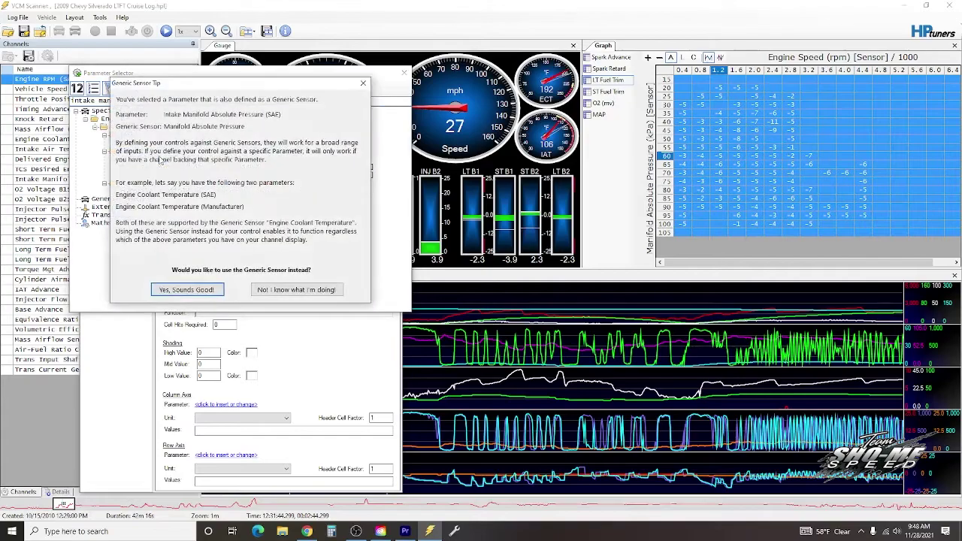
left_click(297, 293)
Set the MAP table's column axis parameter to the generic Engine Speed sensor, found by filtering for "engine"
left_click(245, 406)
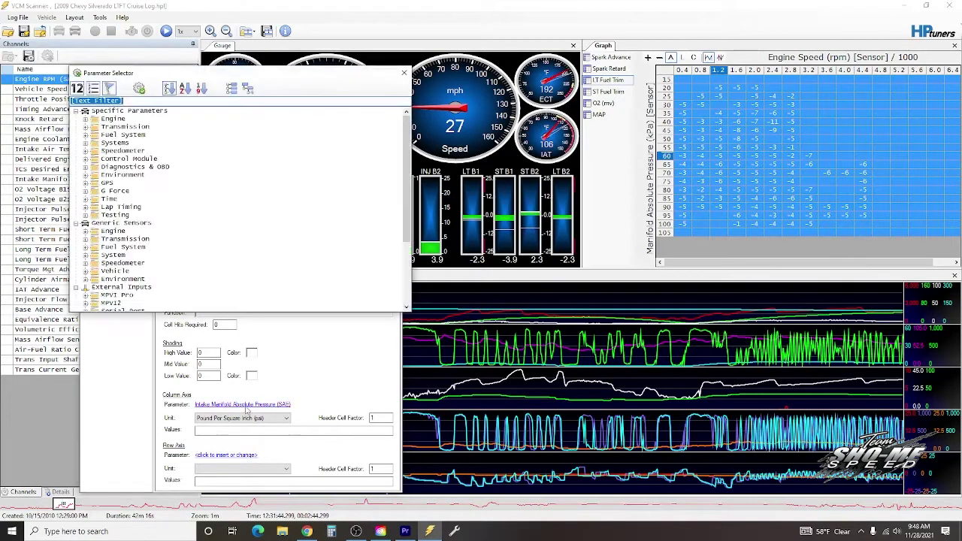
type("engine")
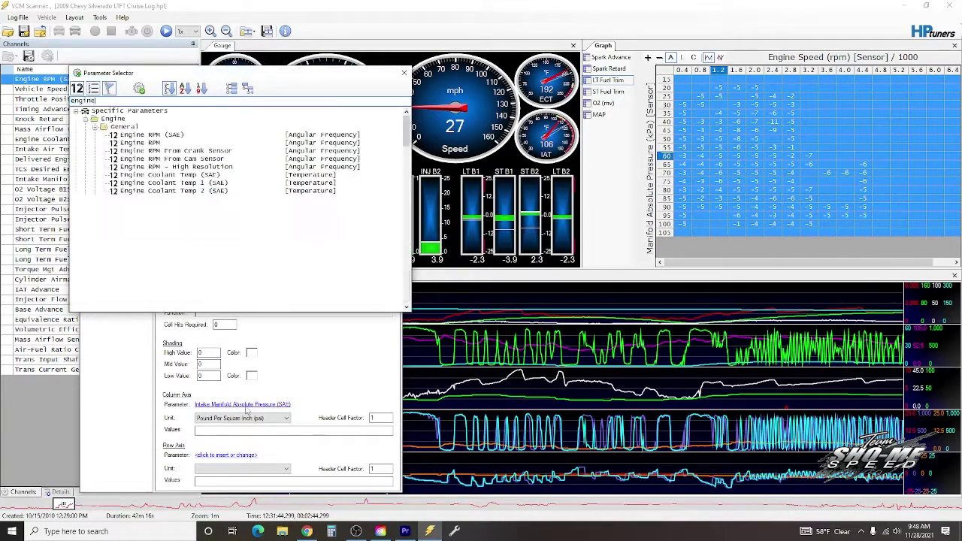
double_click(165, 135)
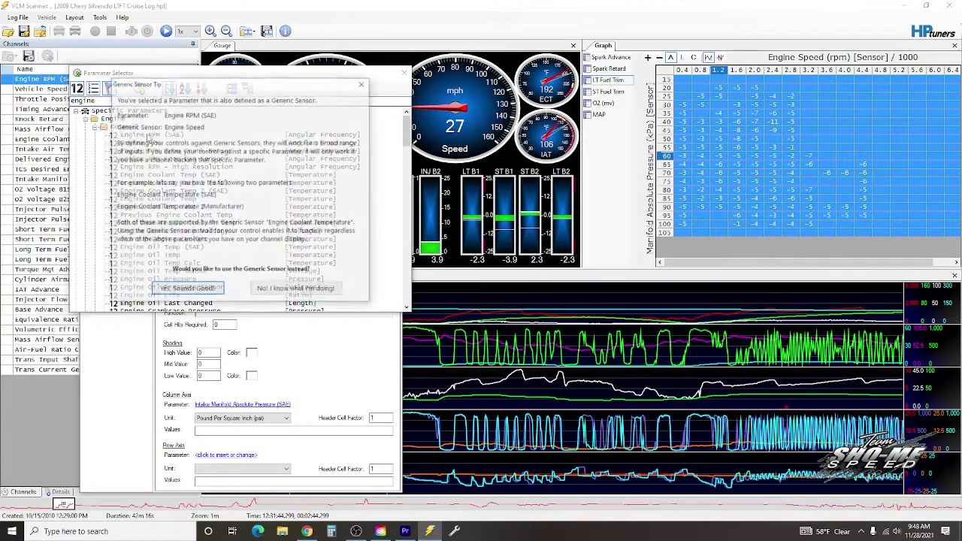
left_click(186, 289)
Set the MAP table's row axis parameter to the generic Manifold Absolute Pressure sensor, found by filtering for "intake manifol"
left_click(218, 455)
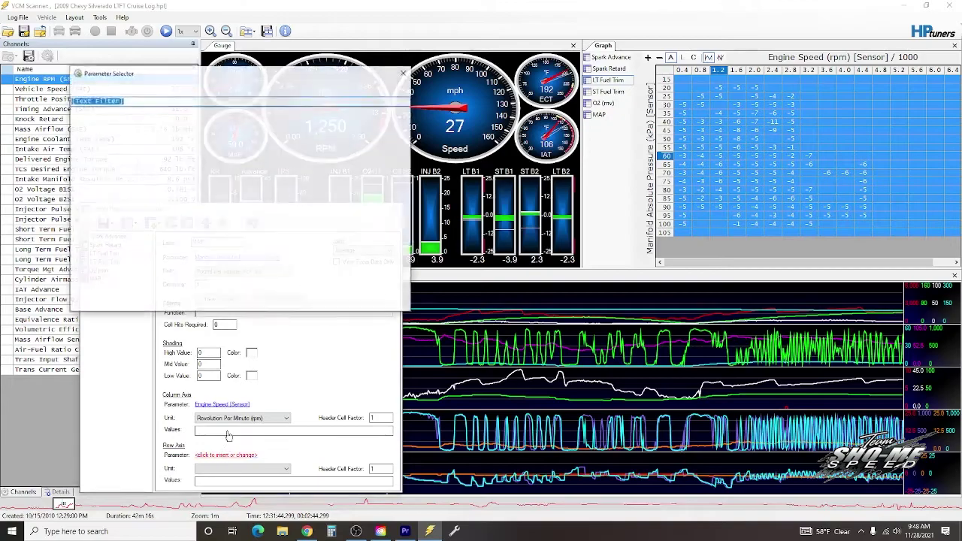
type("intake manifol")
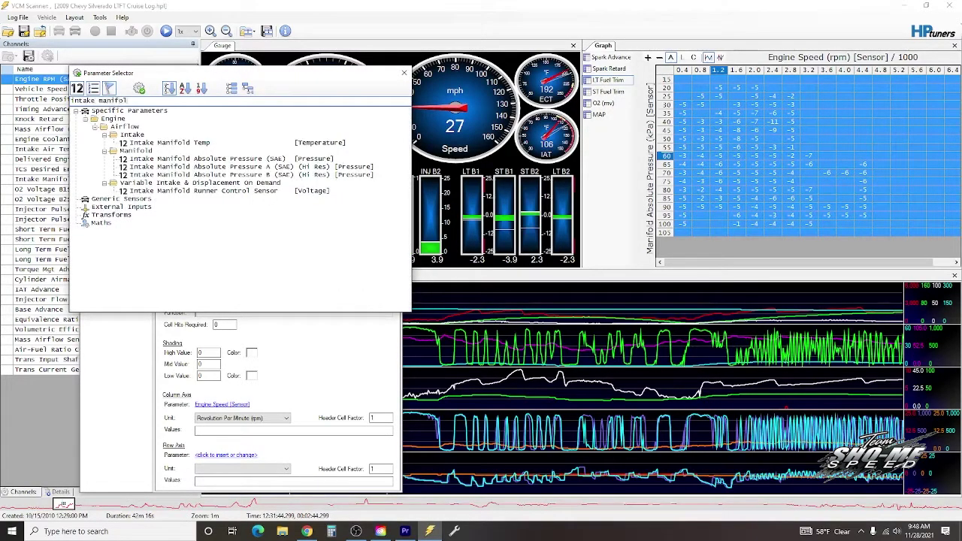
double_click(218, 159)
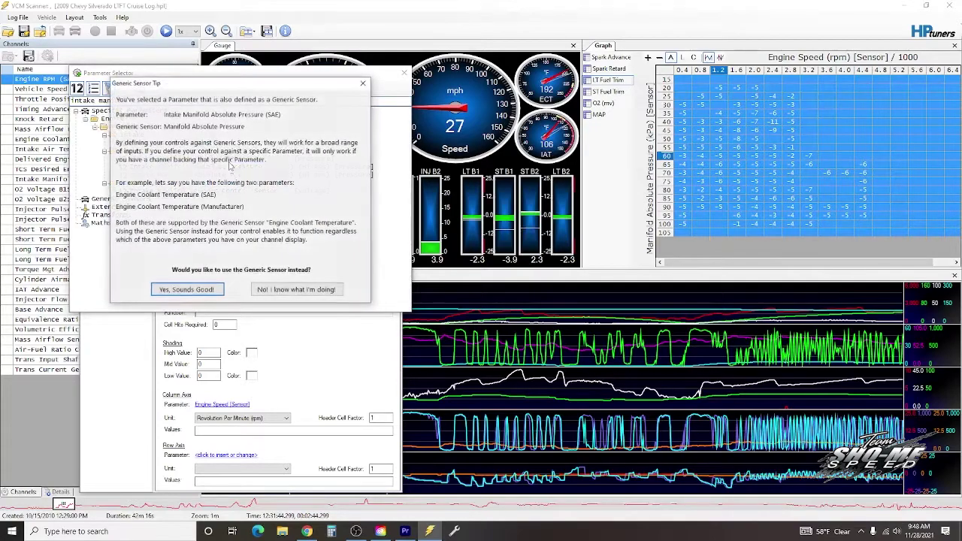
left_click(186, 290)
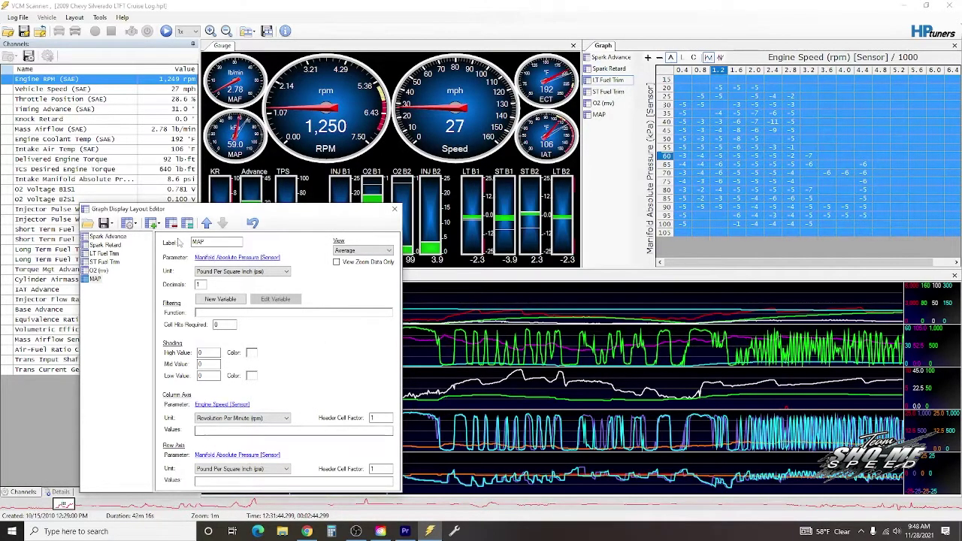
Copy the column axis labels from VCM Editor's Primary VE vs. RPM vs. MAP table into the MAP graph table's column axis values
left_click(454, 531)
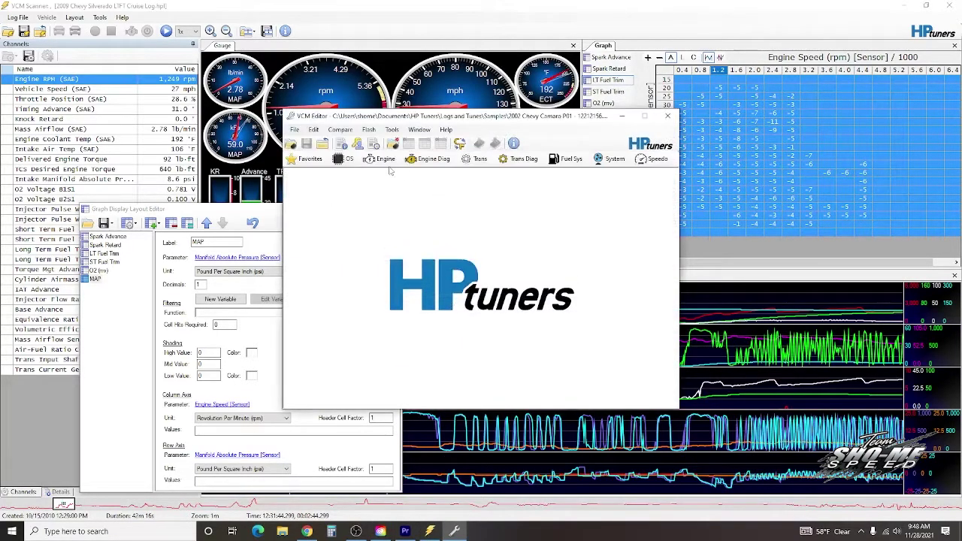
left_click(383, 159)
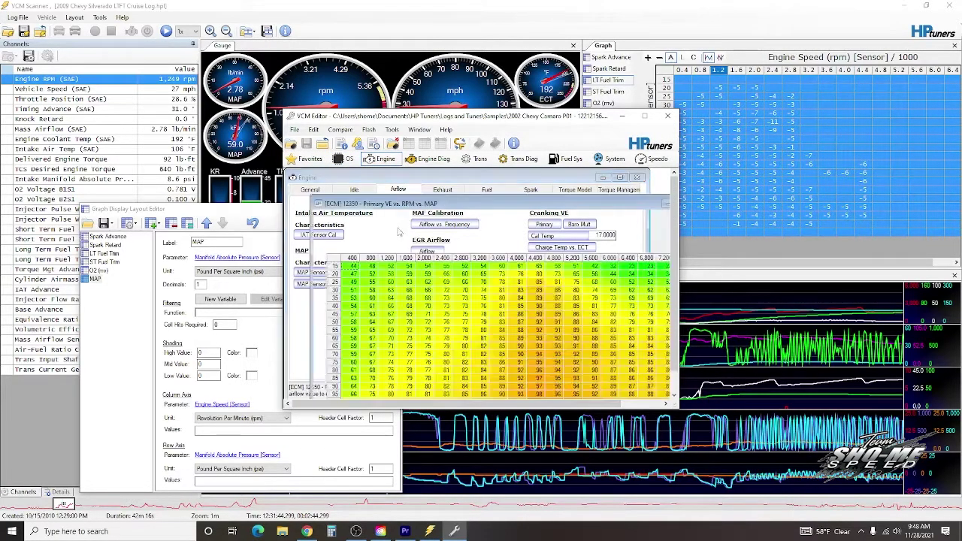
right_click(348, 262)
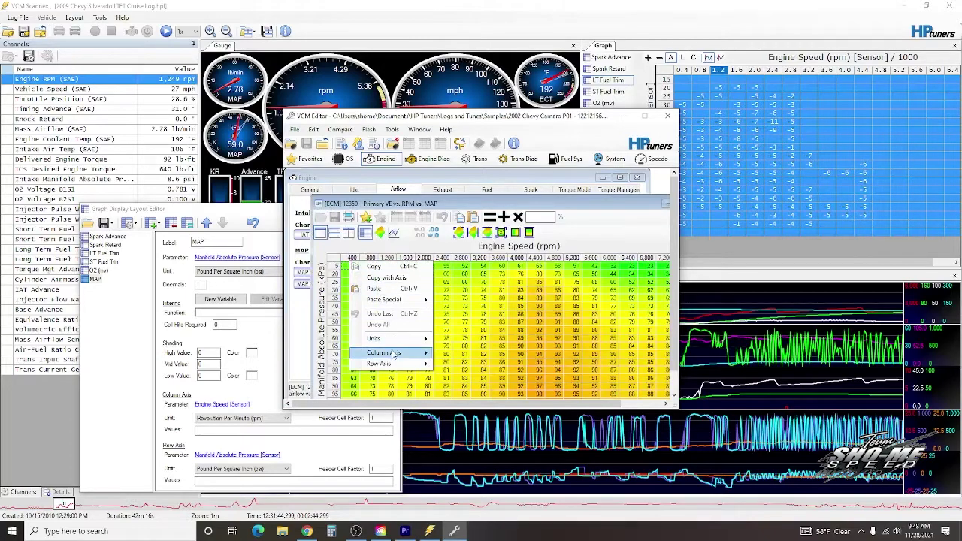
mouse_move(392, 353)
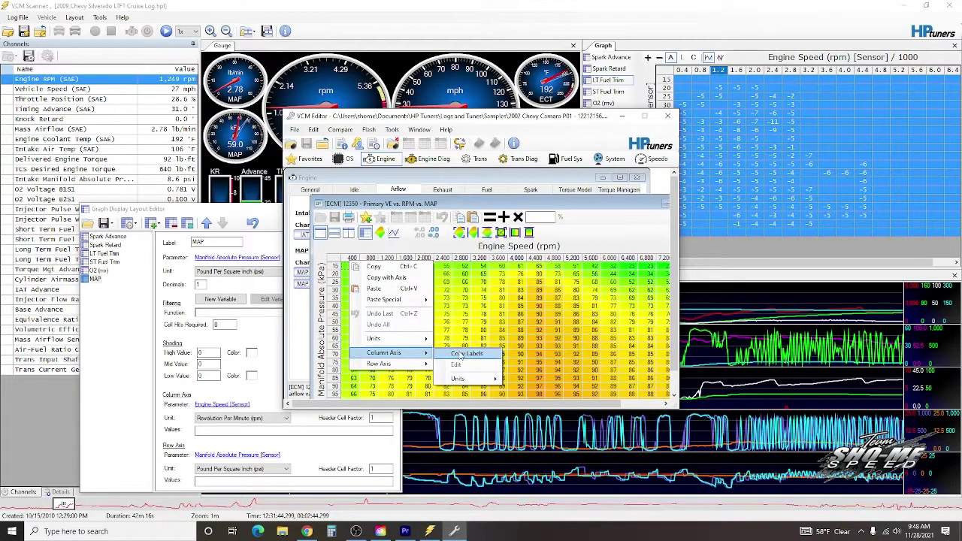
left_click(461, 354)
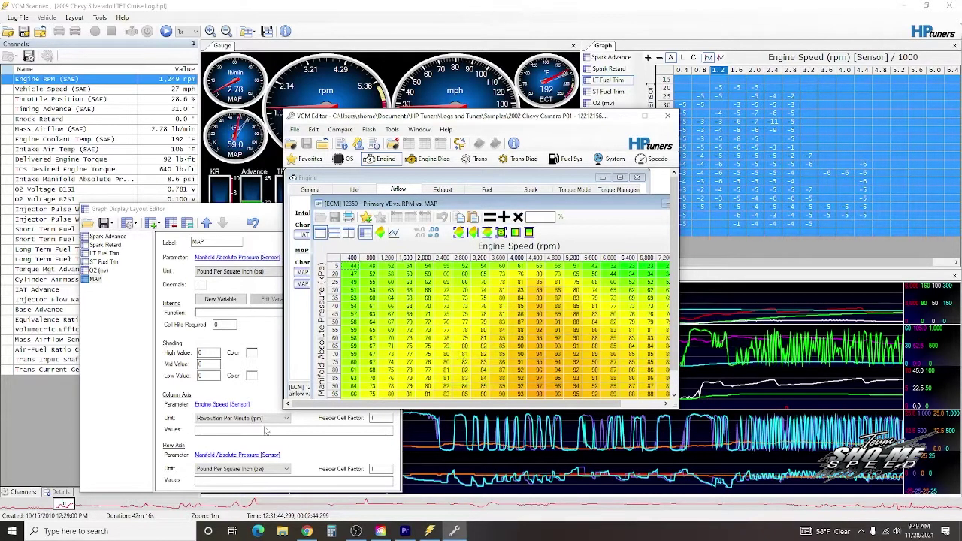
left_click(238, 431)
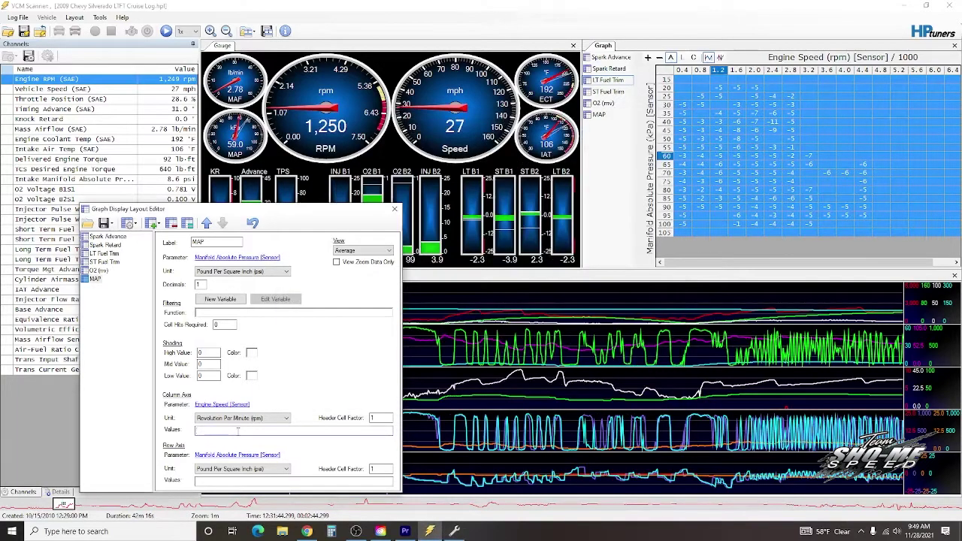
key("ctrl+v")
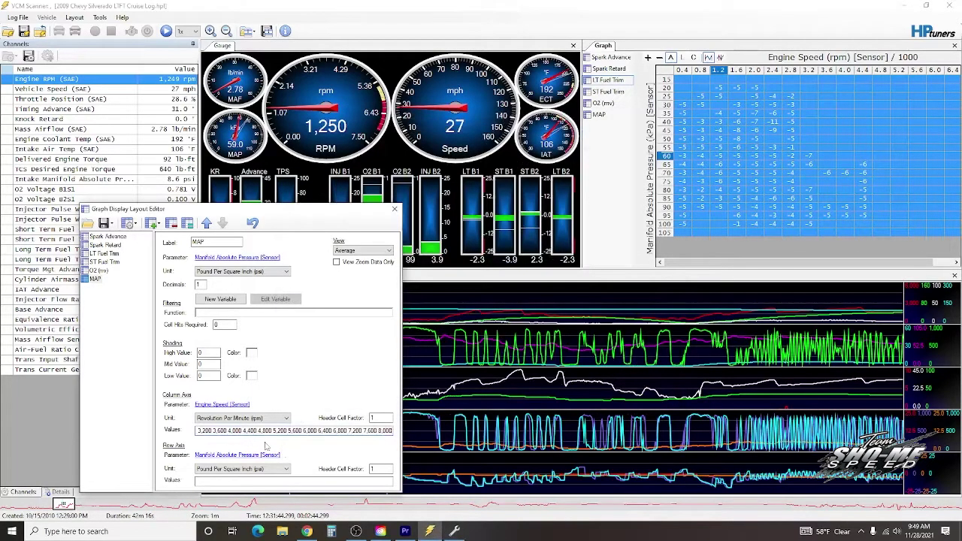
Copy the Primary VE table's row axis labels into the MAP graph table's row axis values, and display the MAP graph
left_click(454, 532)
right_click(334, 304)
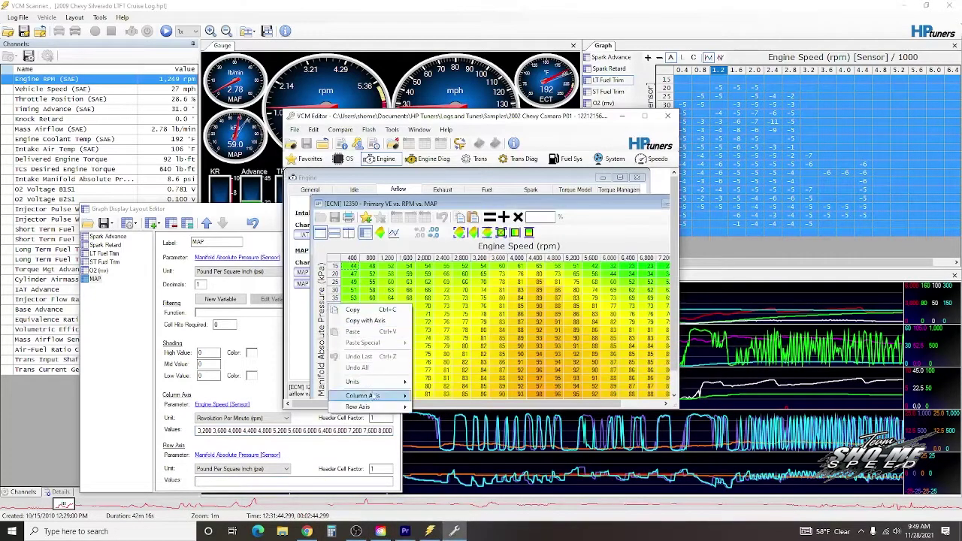
mouse_move(375, 407)
left_click(437, 408)
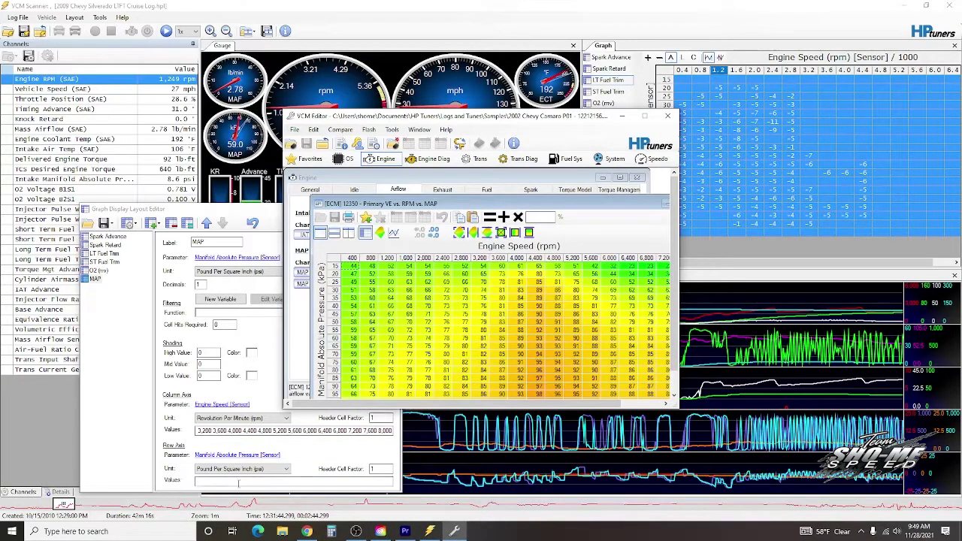
left_click(239, 482)
key("ctrl+v")
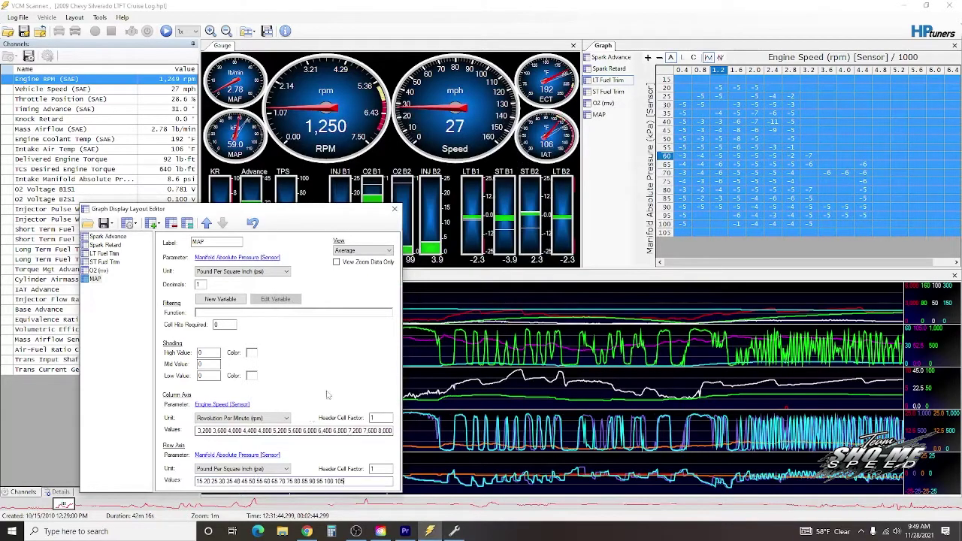
left_click(394, 210)
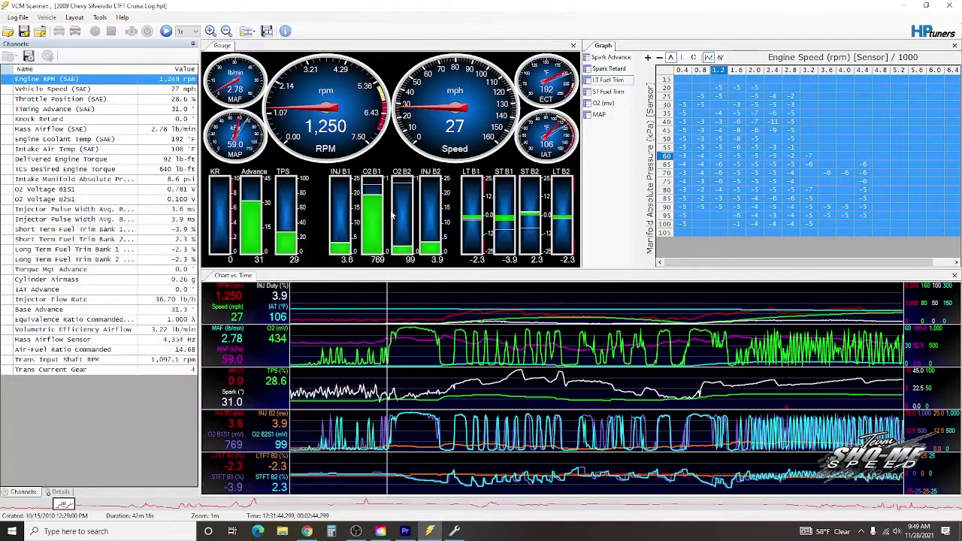
left_click(599, 114)
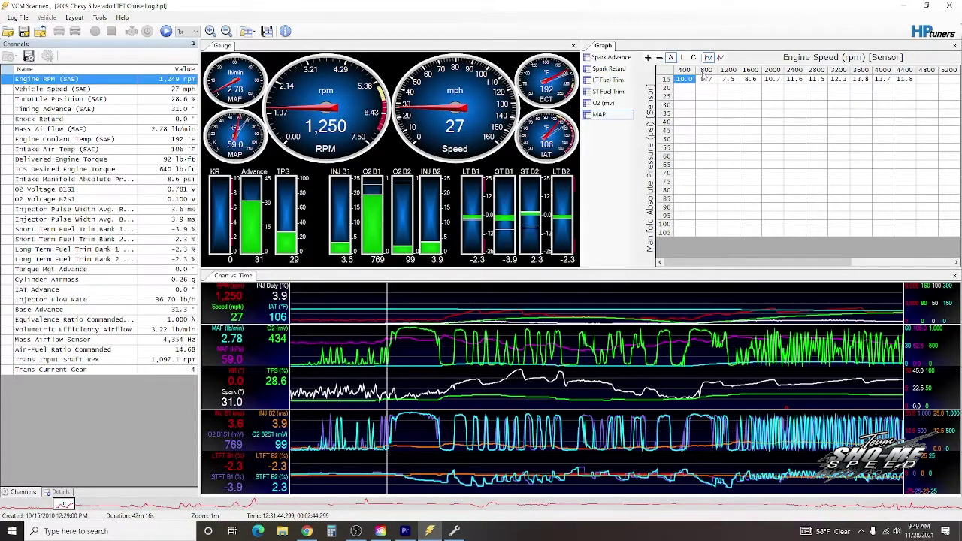
Reopen the graph layout for editing and relabel the MAP table as AFR
right_click(603, 116)
left_click(631, 146)
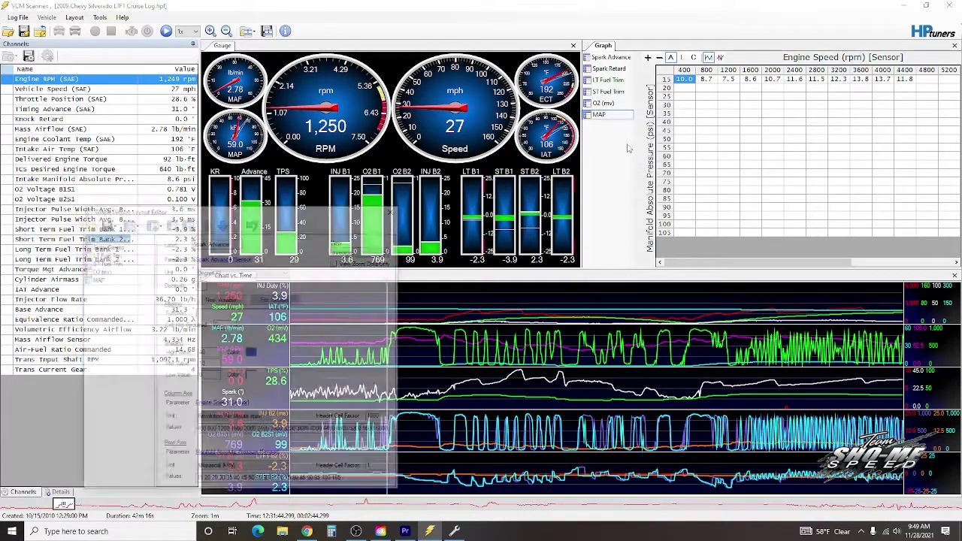
left_click(95, 279)
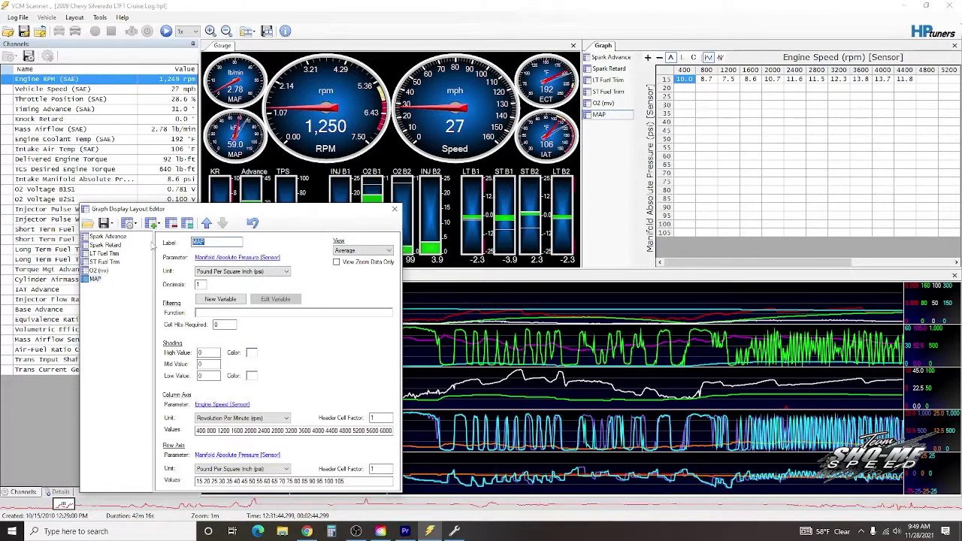
type("AFR")
Set the table's parameter to the AEM - EQ Ratio serial port input, accepting the generic sensor, and label the table EQ
left_click(256, 257)
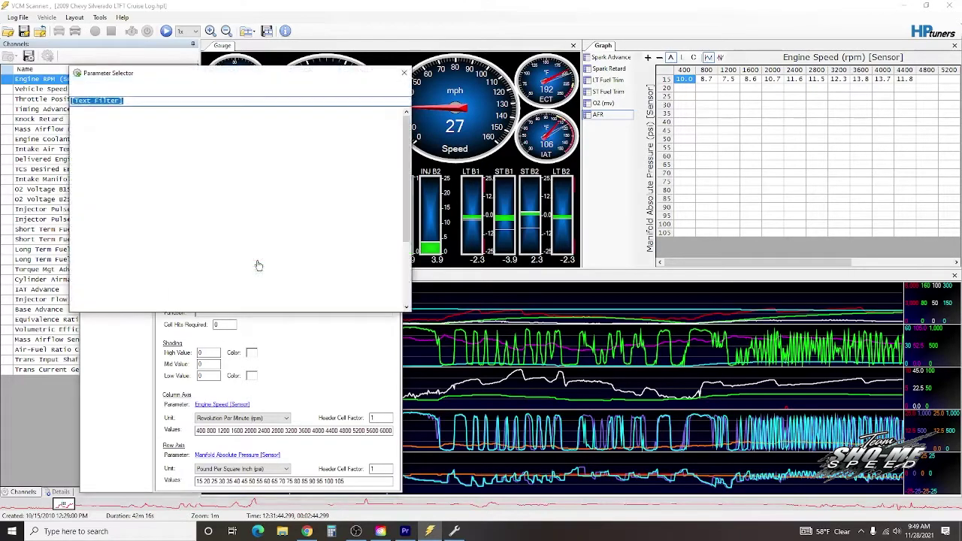
scroll(132, 138, "down", 4)
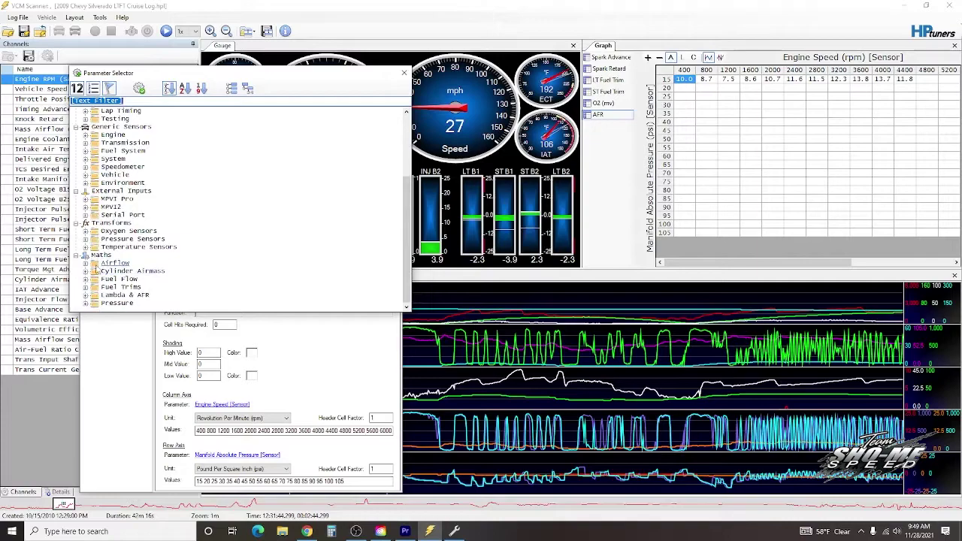
left_click(76, 256)
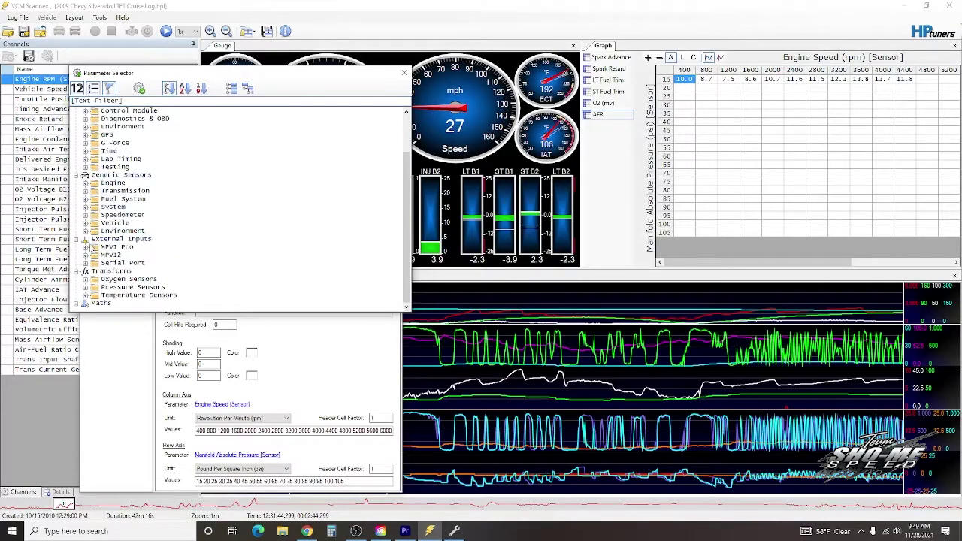
left_click(85, 247)
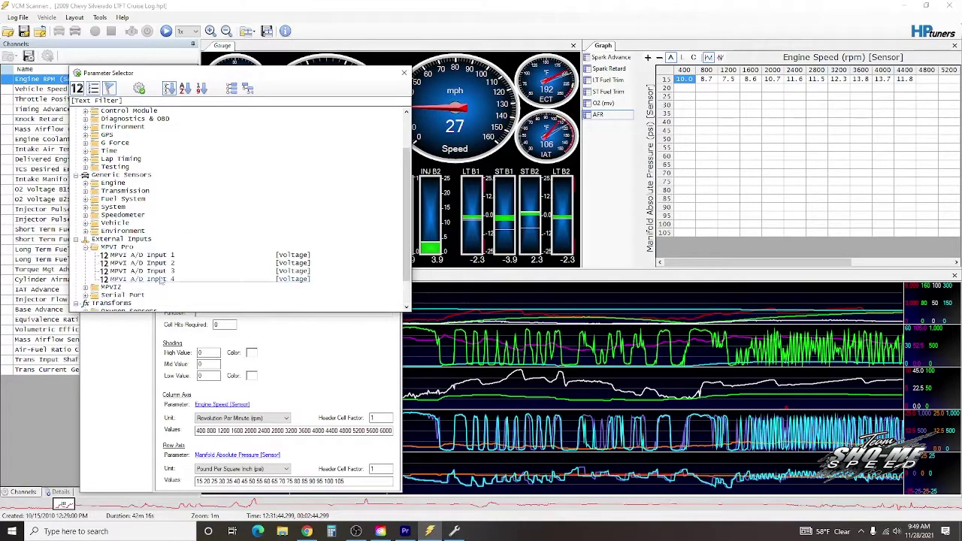
left_click(86, 287)
scroll(87, 282, "down", 2)
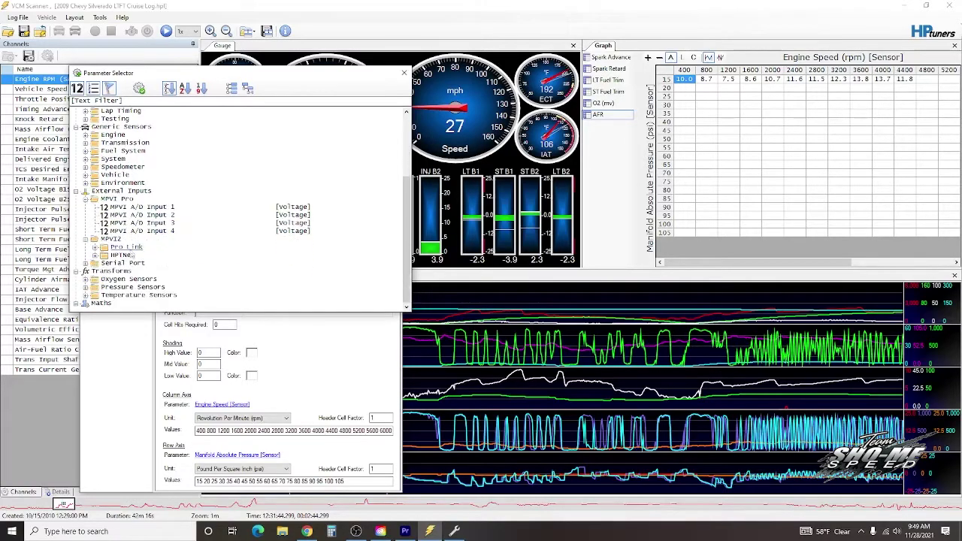
left_click(85, 263)
scroll(173, 252, "down", 1)
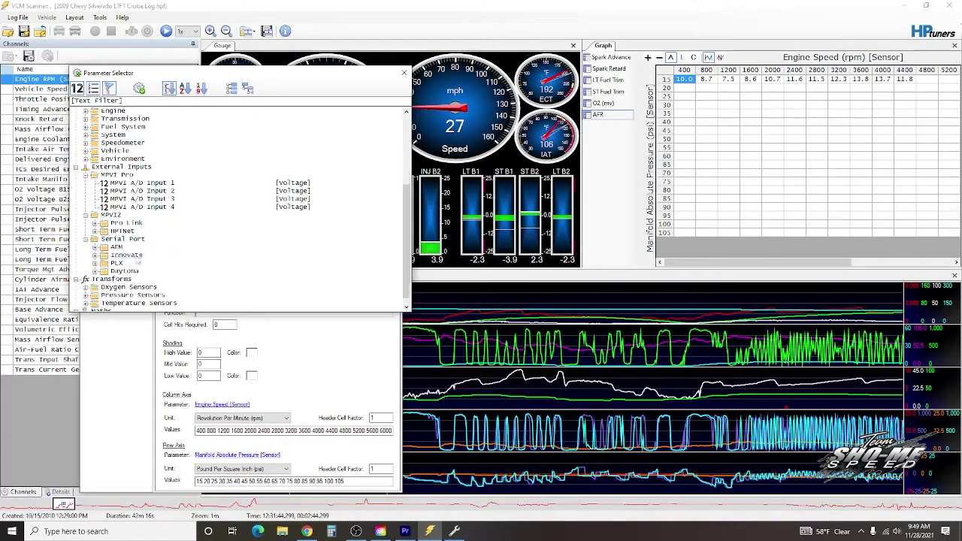
left_click(94, 246)
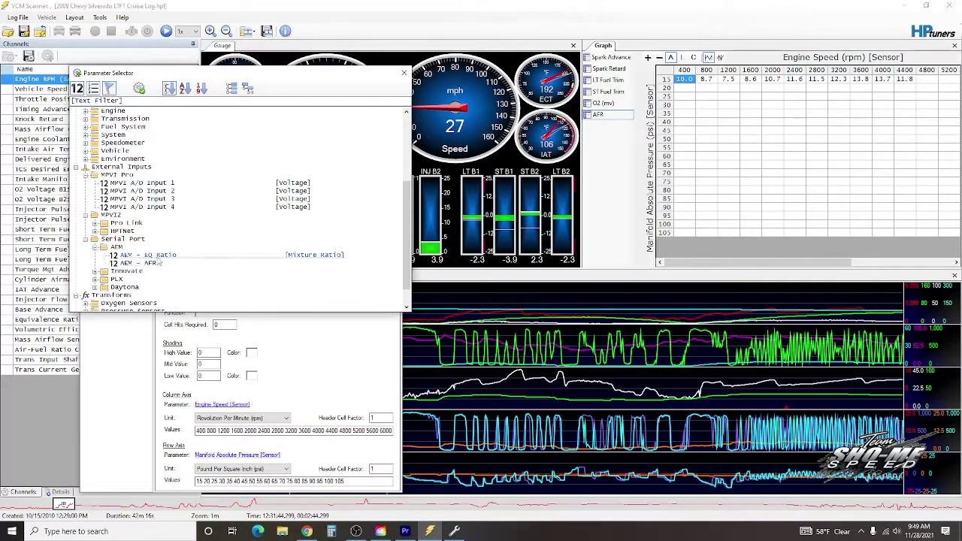
double_click(150, 256)
left_click(188, 290)
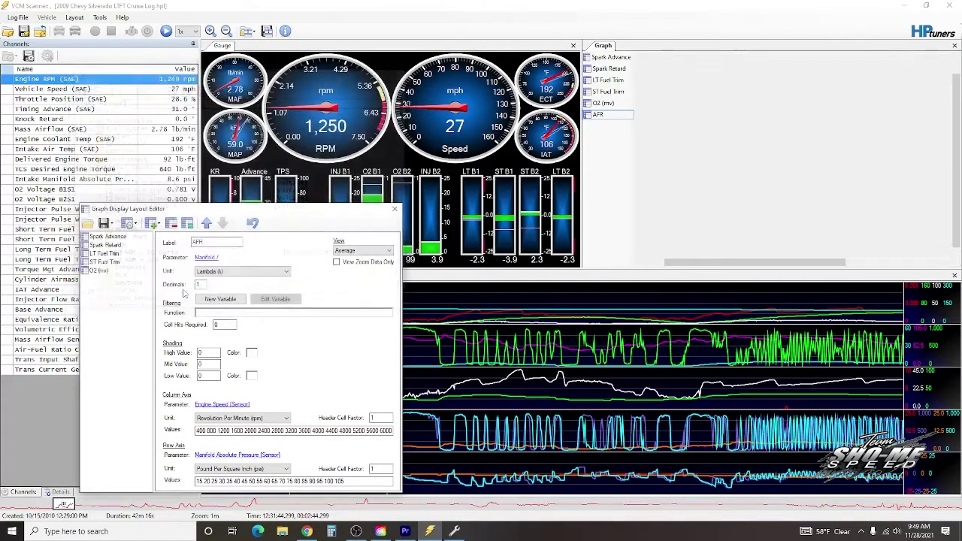
left_click(395, 208)
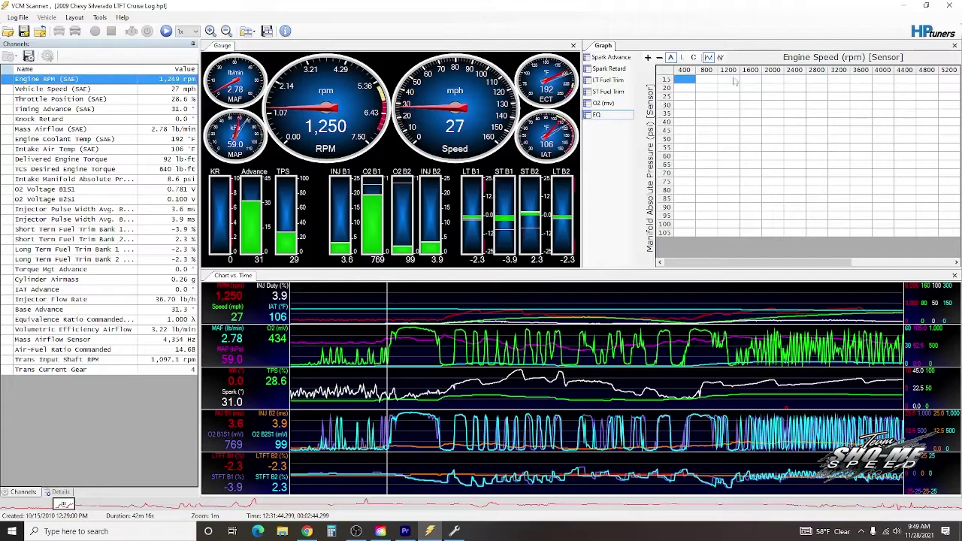
Display the LT Fuel Trim graph and review the available help commands, including Resync Interface and VCM Suite Information
left_click(607, 79)
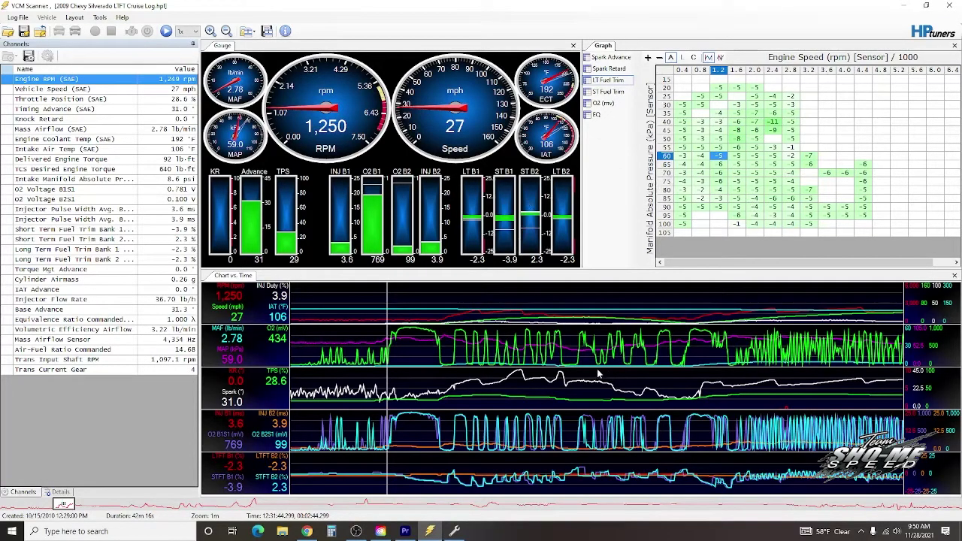
left_click(121, 18)
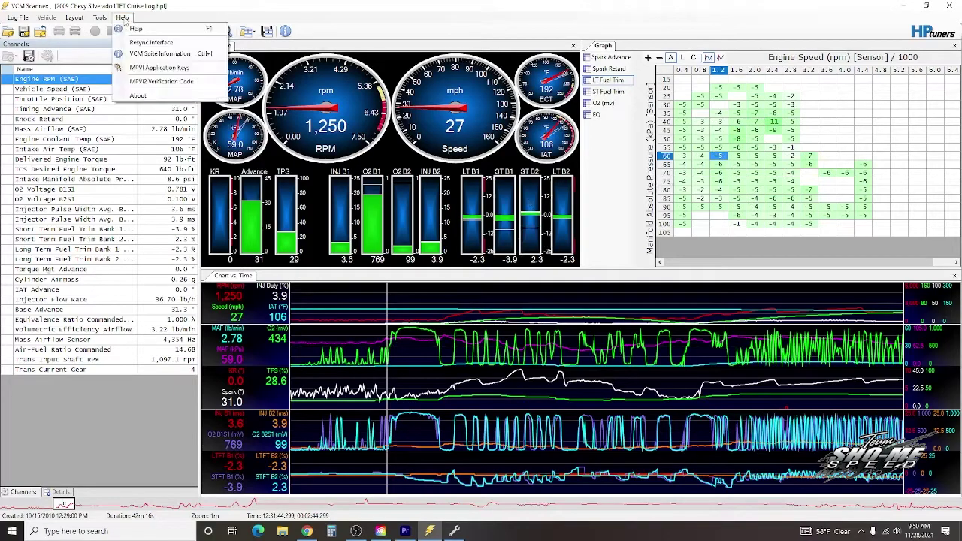
left_click(405, 16)
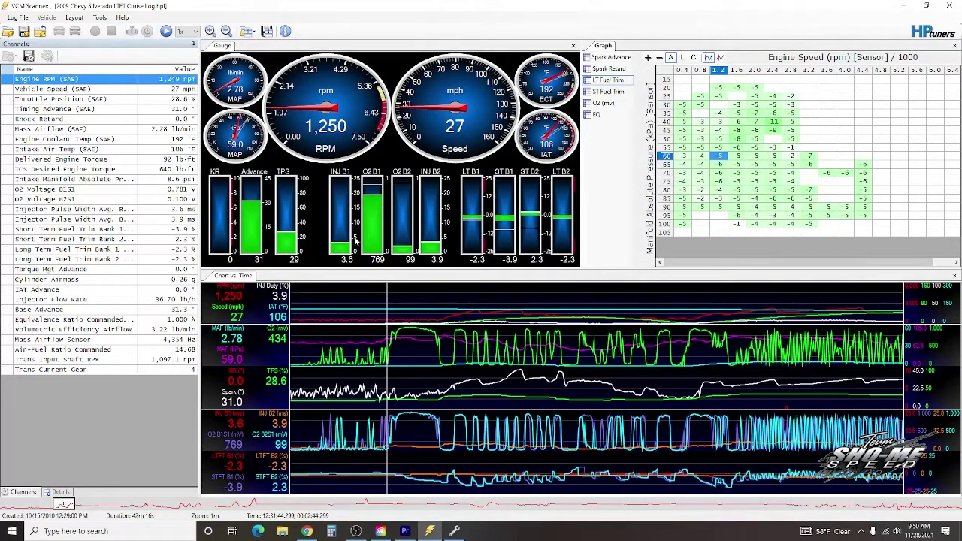
left_click(123, 18)
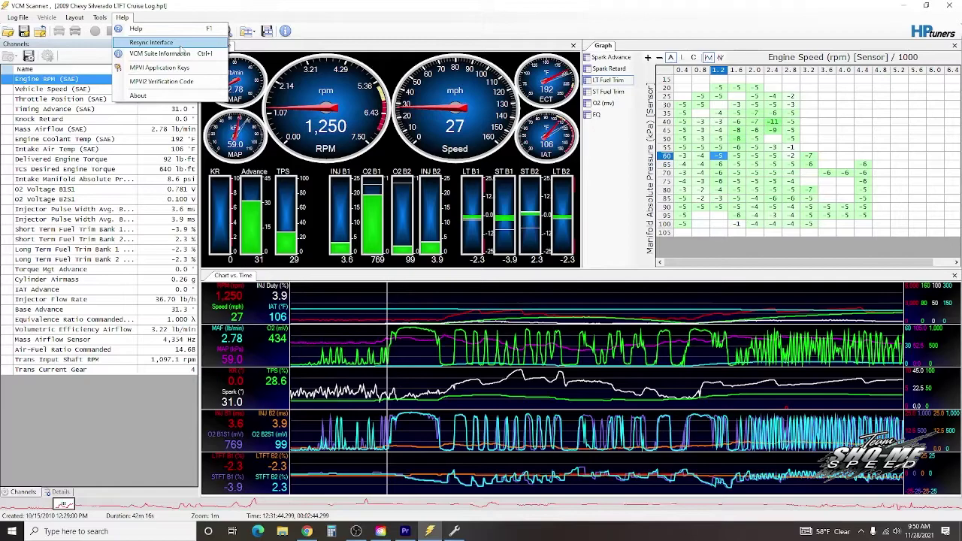
Check the scanner's Options dialog without changing anything, and open the Unit Conversion tool
mouse_move(93, 18)
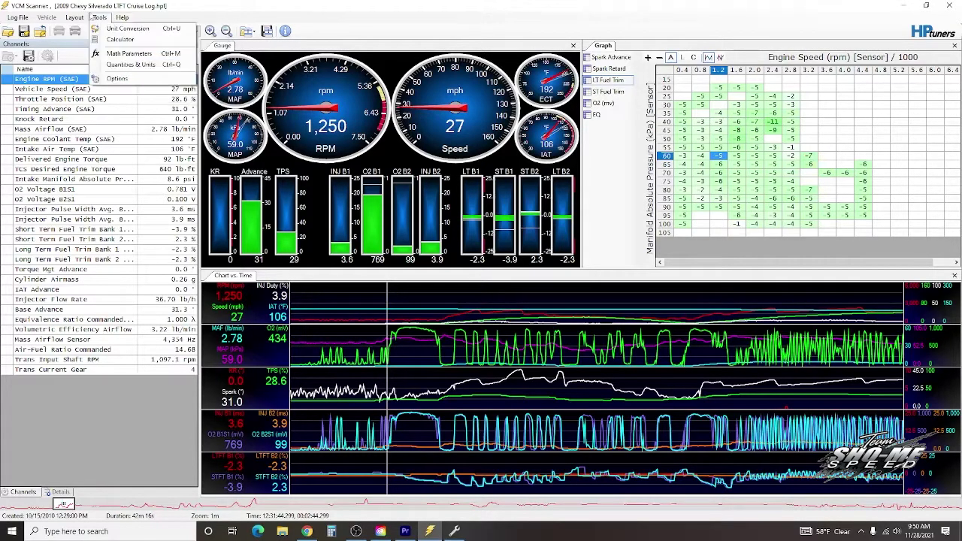
left_click(116, 78)
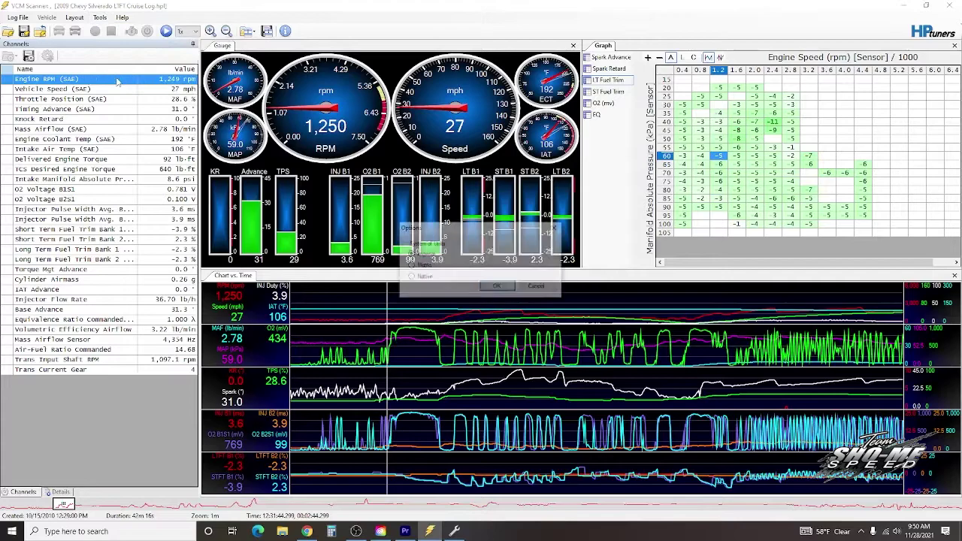
left_click(498, 287)
left_click(99, 17)
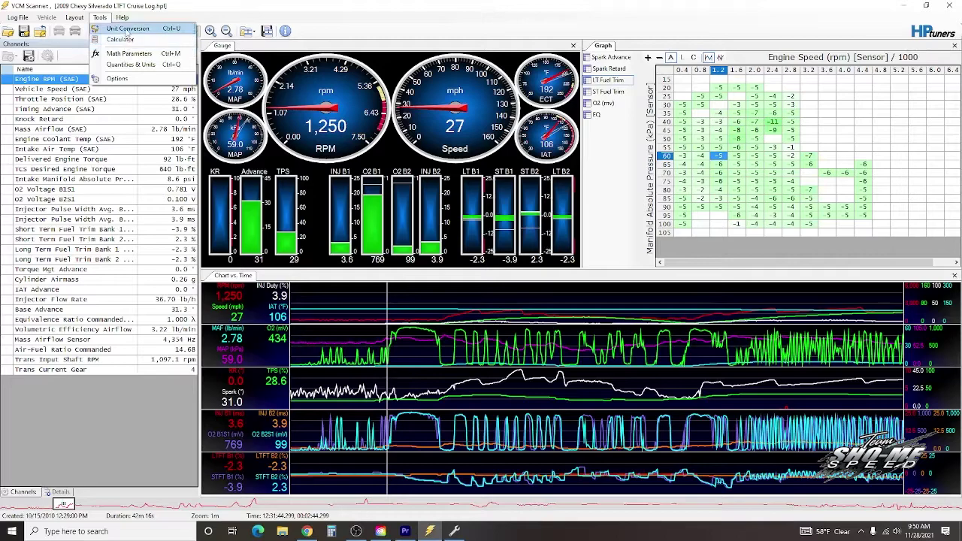
left_click(123, 29)
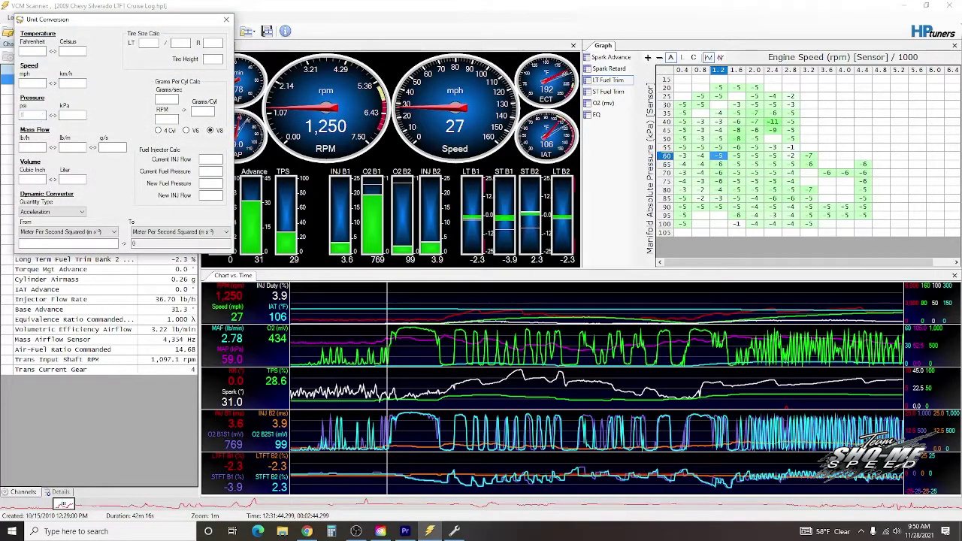
Convert a pressure of 10 psi and a temperature of 200 °F to metric units, and close the Unit Conversion tool
left_click(22, 115)
type("10")
left_click(30, 51)
type("200")
left_click(227, 19)
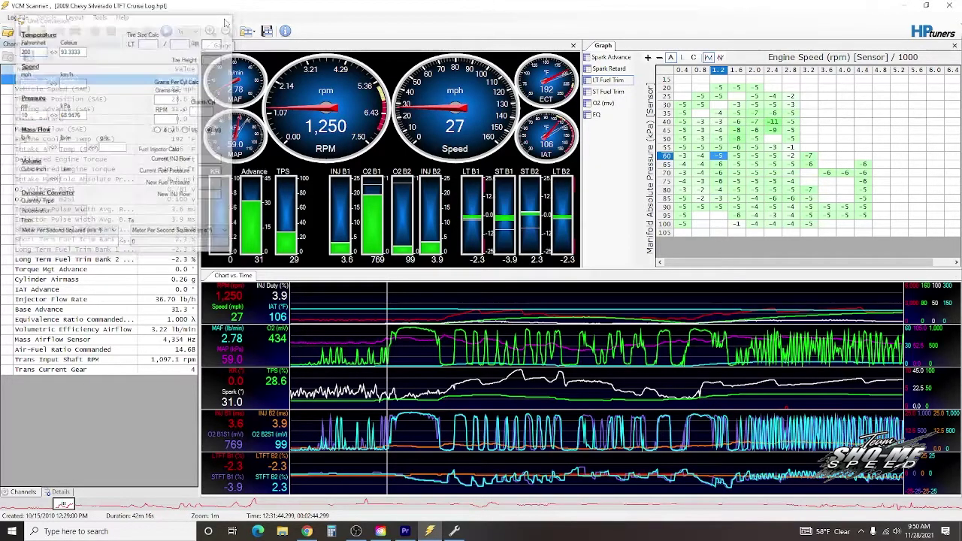
Inspect the User Math 1 entry in the Math Parameters Manager and close the manager without defining an expression
left_click(99, 17)
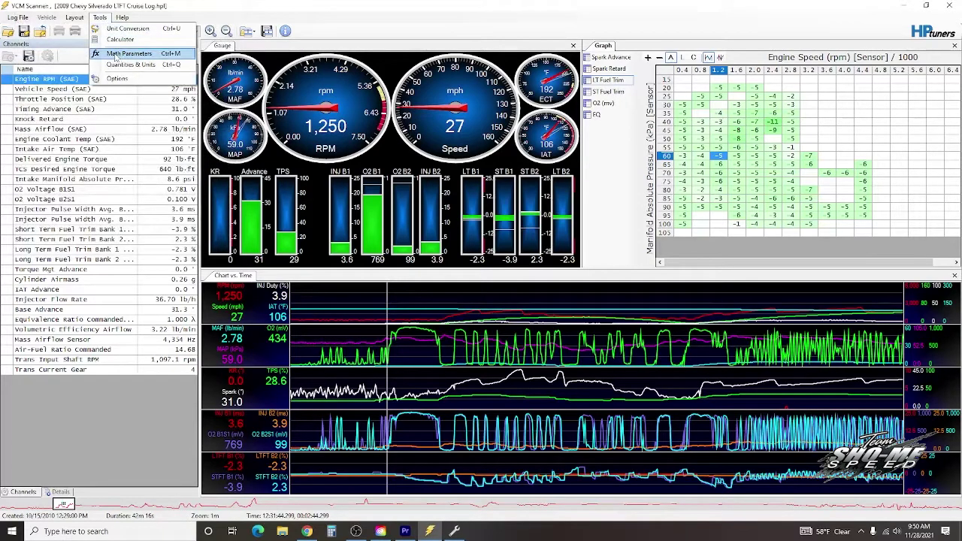
left_click(116, 55)
left_click(365, 240)
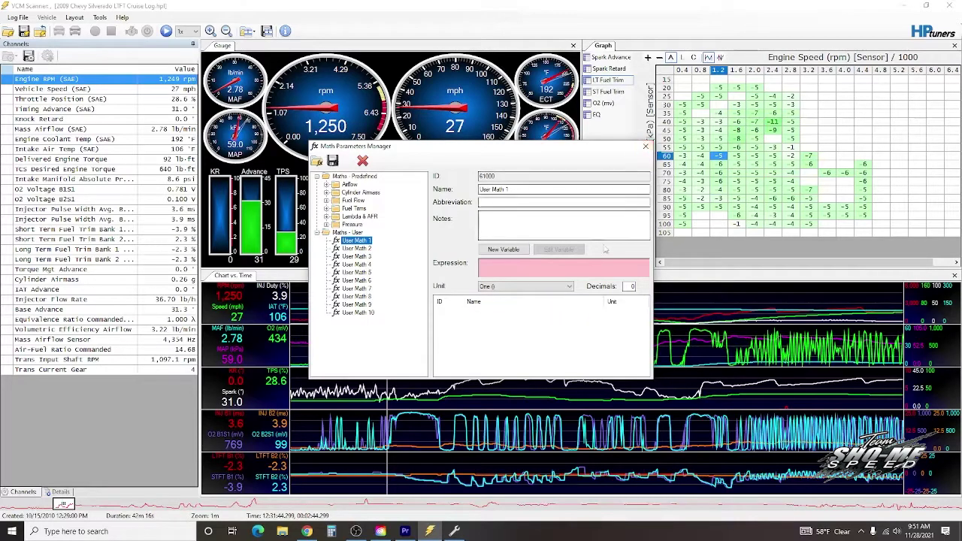
left_click(645, 145)
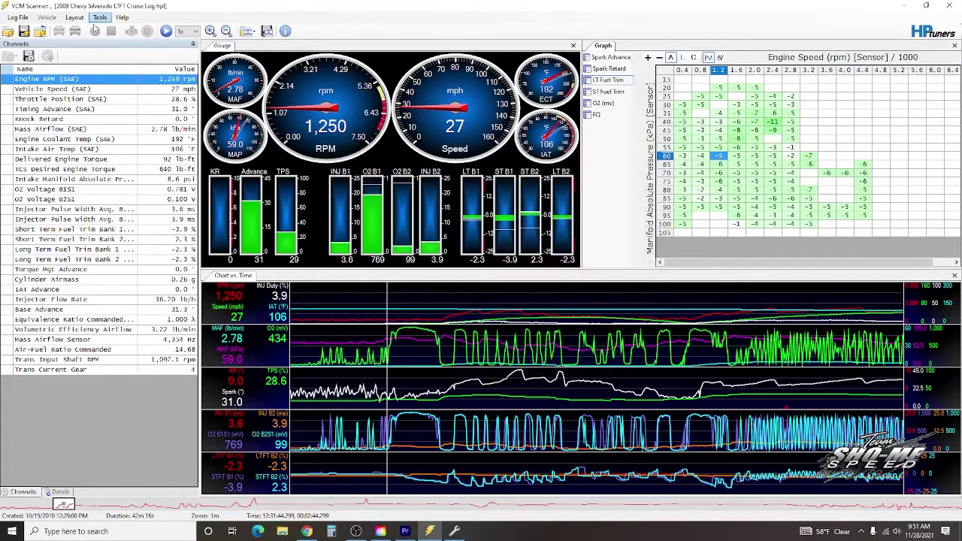
Review the items that can be added to the layout, and check the Save Layout As dialog without saving
left_click(75, 17)
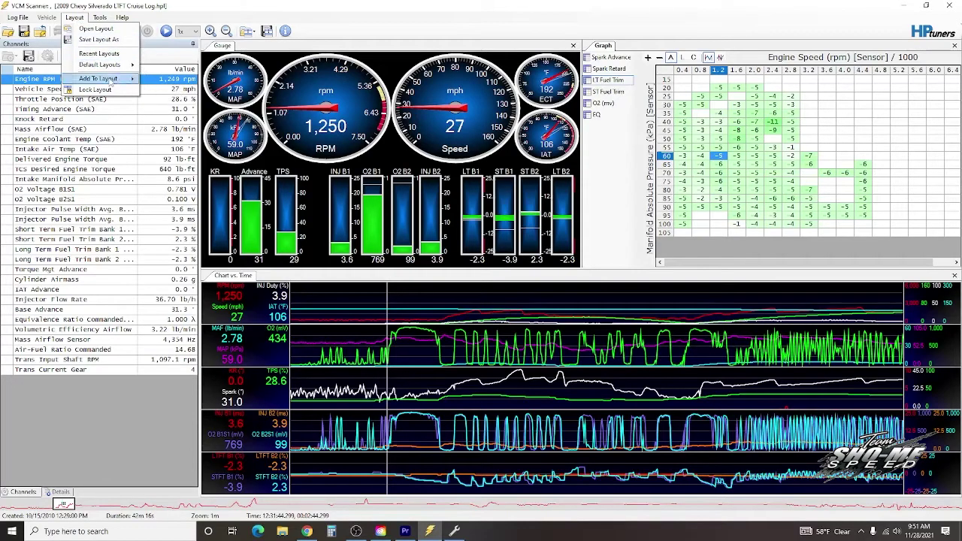
mouse_move(111, 82)
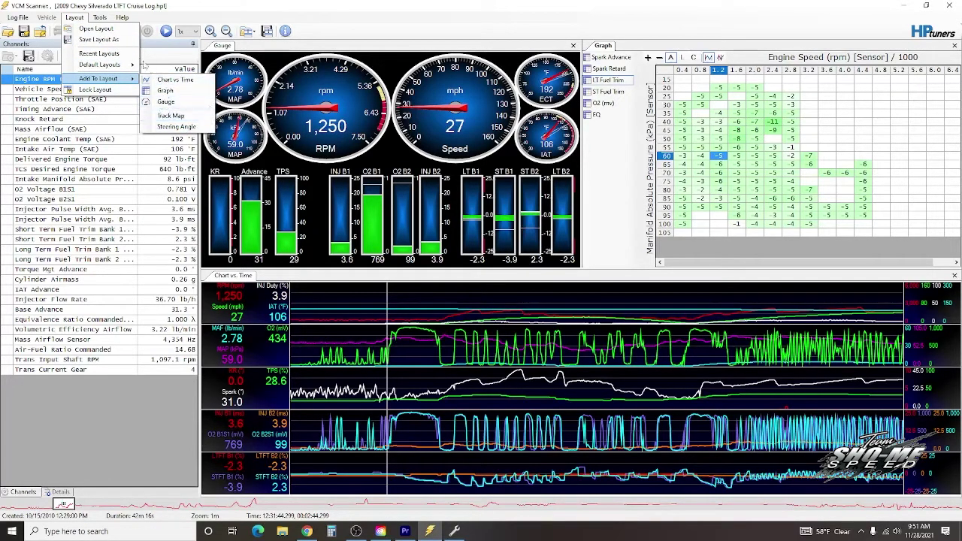
left_click(99, 39)
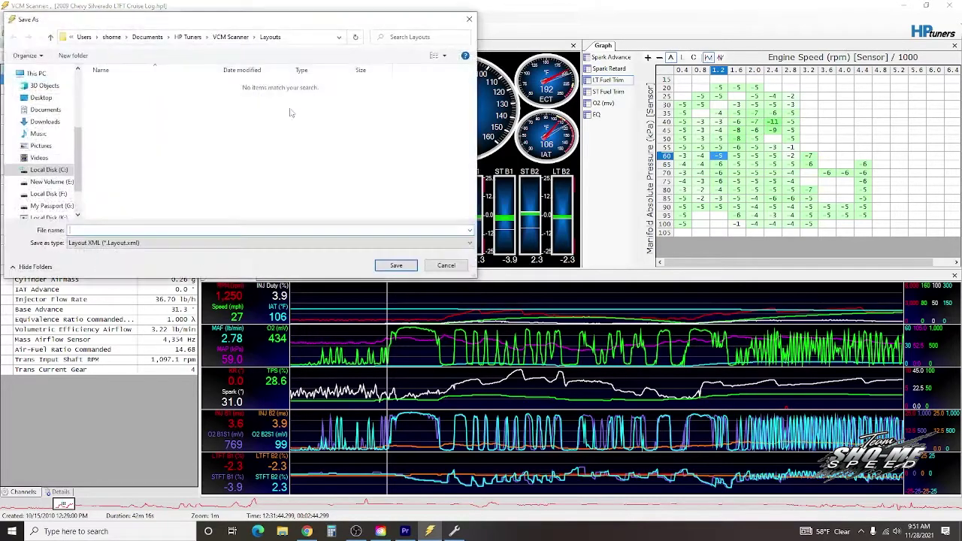
left_click(469, 19)
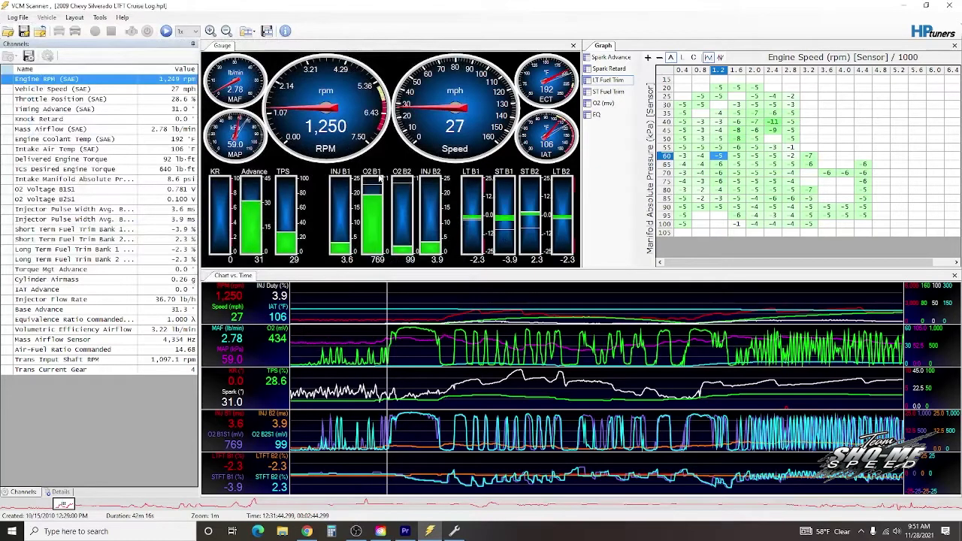